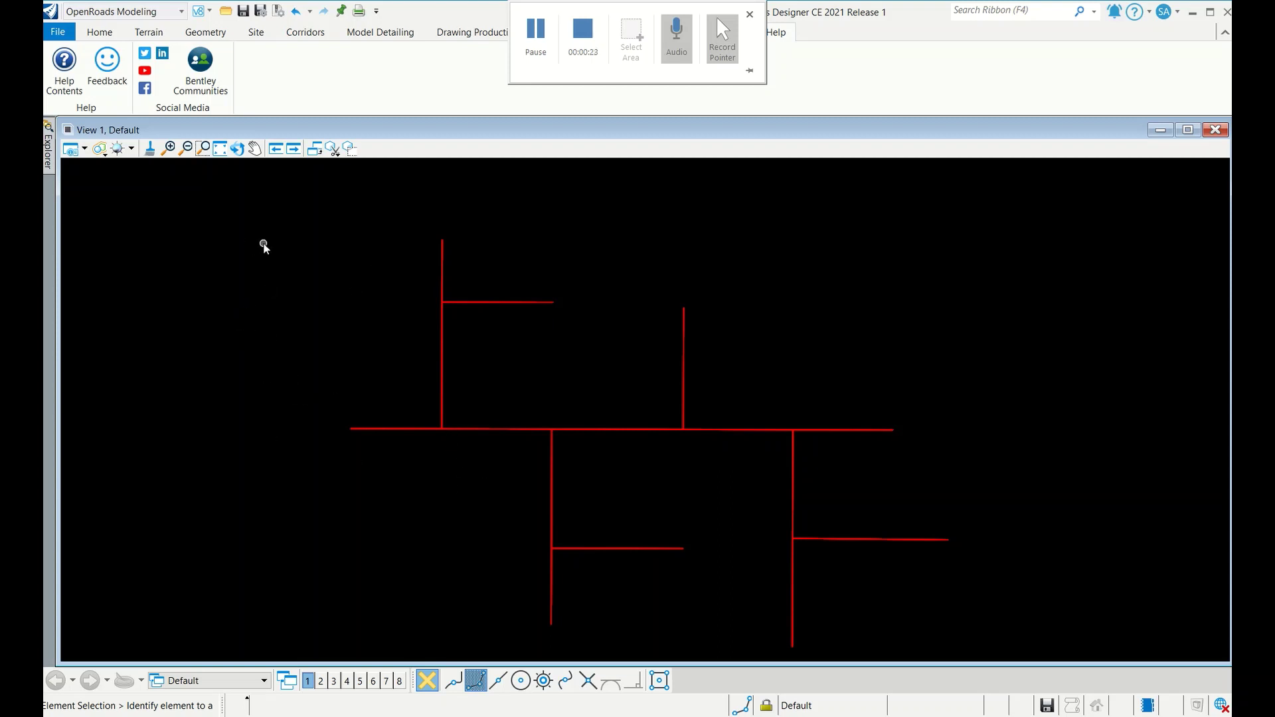
- Switch to the browser's Civil Cell Overview help page and read the paragraphs explaining what civil cells are and their benefits
key("alt+Tab")
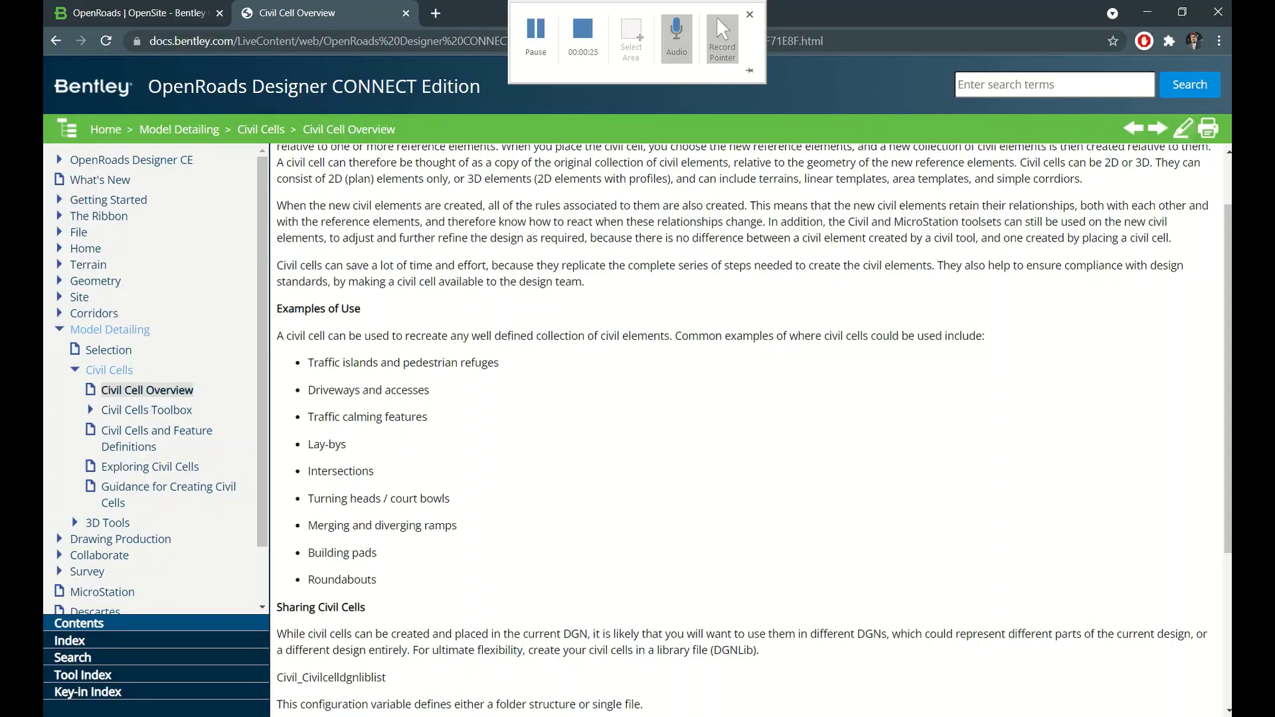
scroll(463, 398, "up", 2)
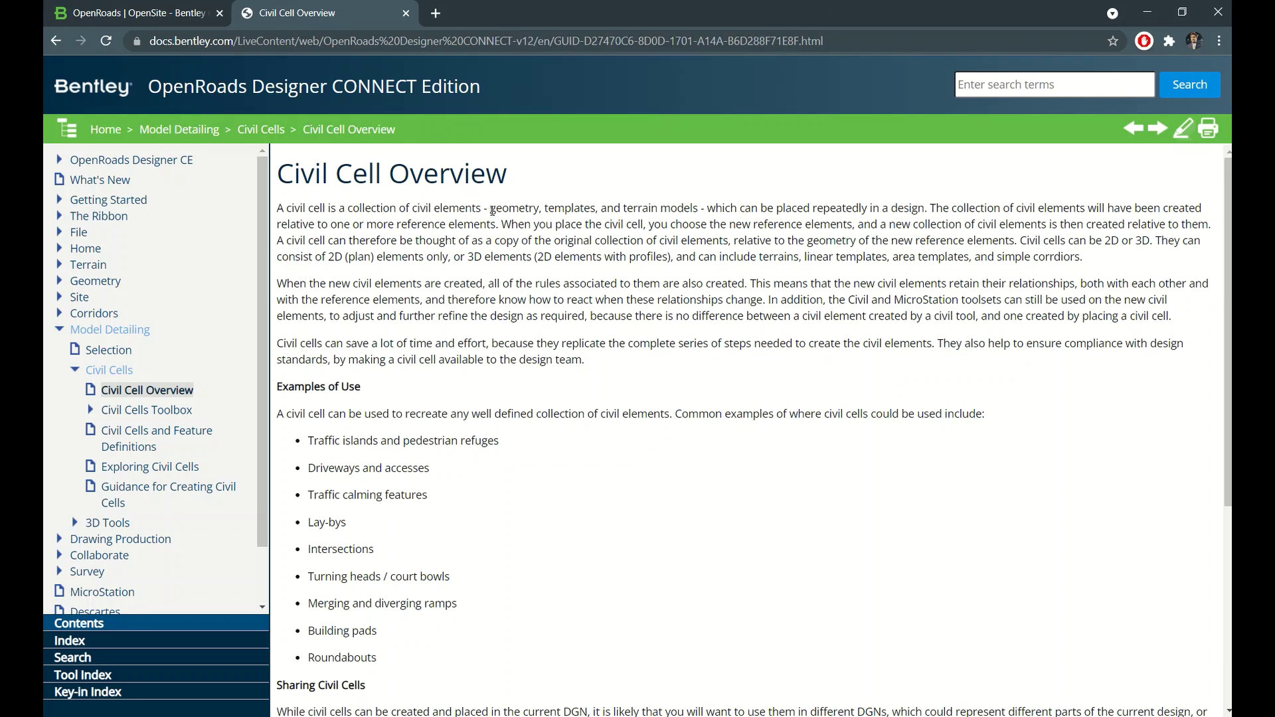
left_click_drag(493, 210, 546, 209)
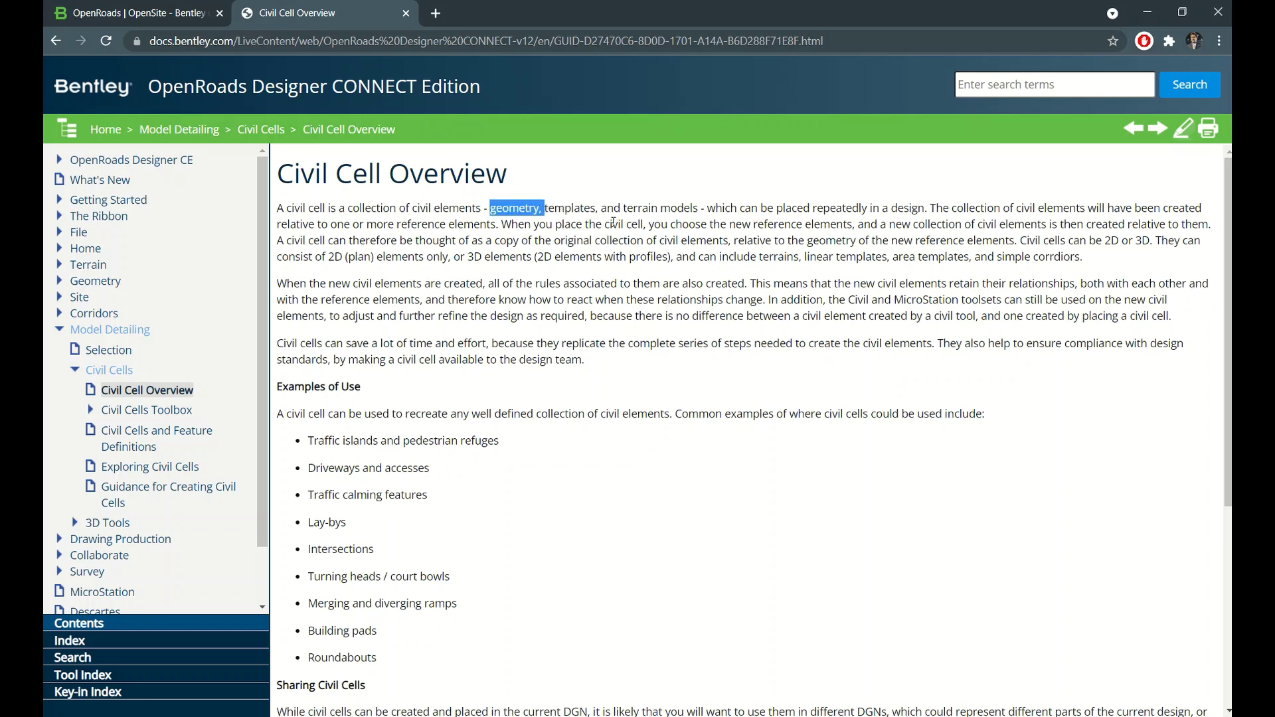
left_click(627, 207)
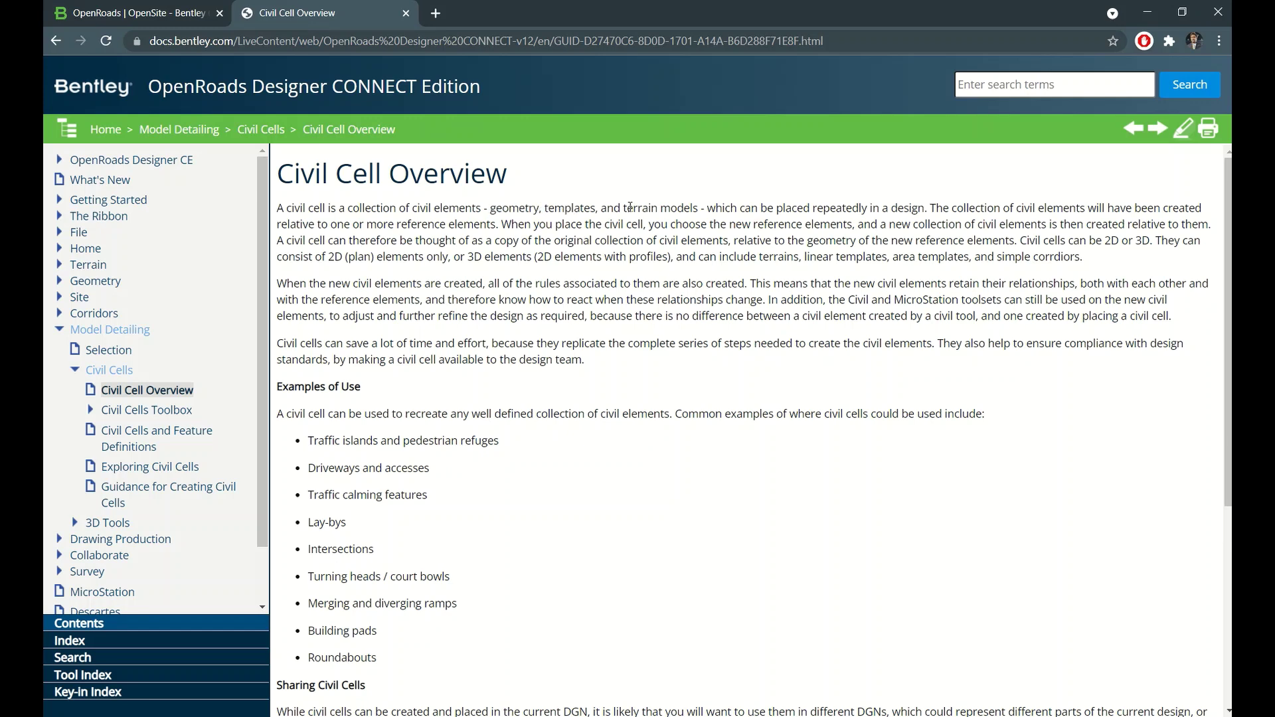
left_click_drag(774, 258, 434, 213)
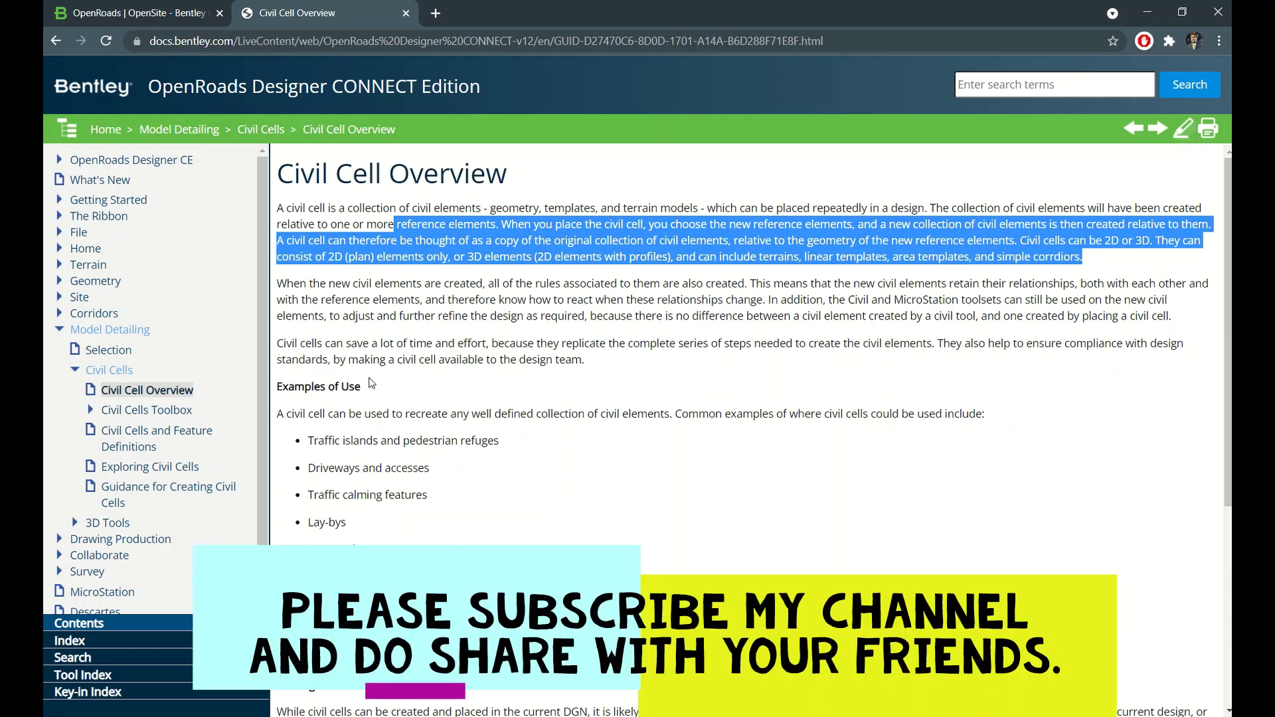
left_click_drag(277, 344, 816, 345)
left_click(838, 345)
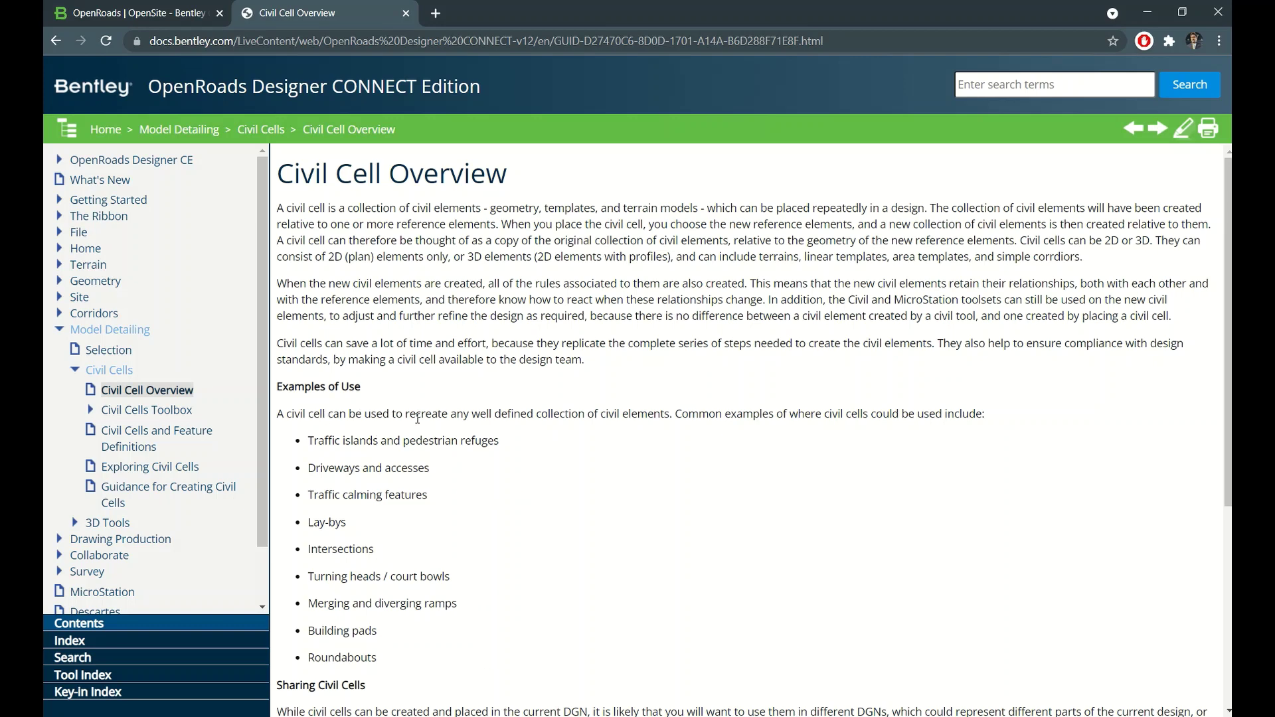
- Review the Examples of Use list on the help page, including traffic islands, driveways, lay-bys and intersections
left_click_drag(407, 413, 675, 417)
left_click(685, 416)
left_click_drag(312, 440, 510, 449)
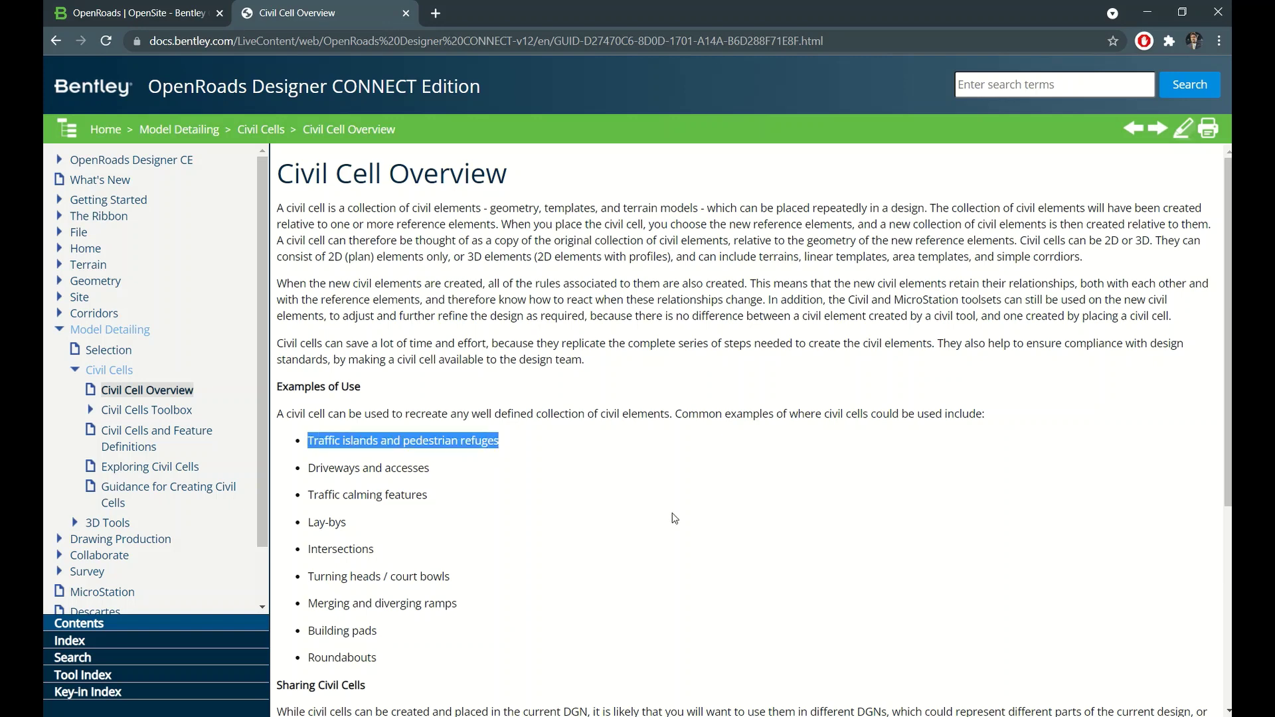
left_click(337, 467)
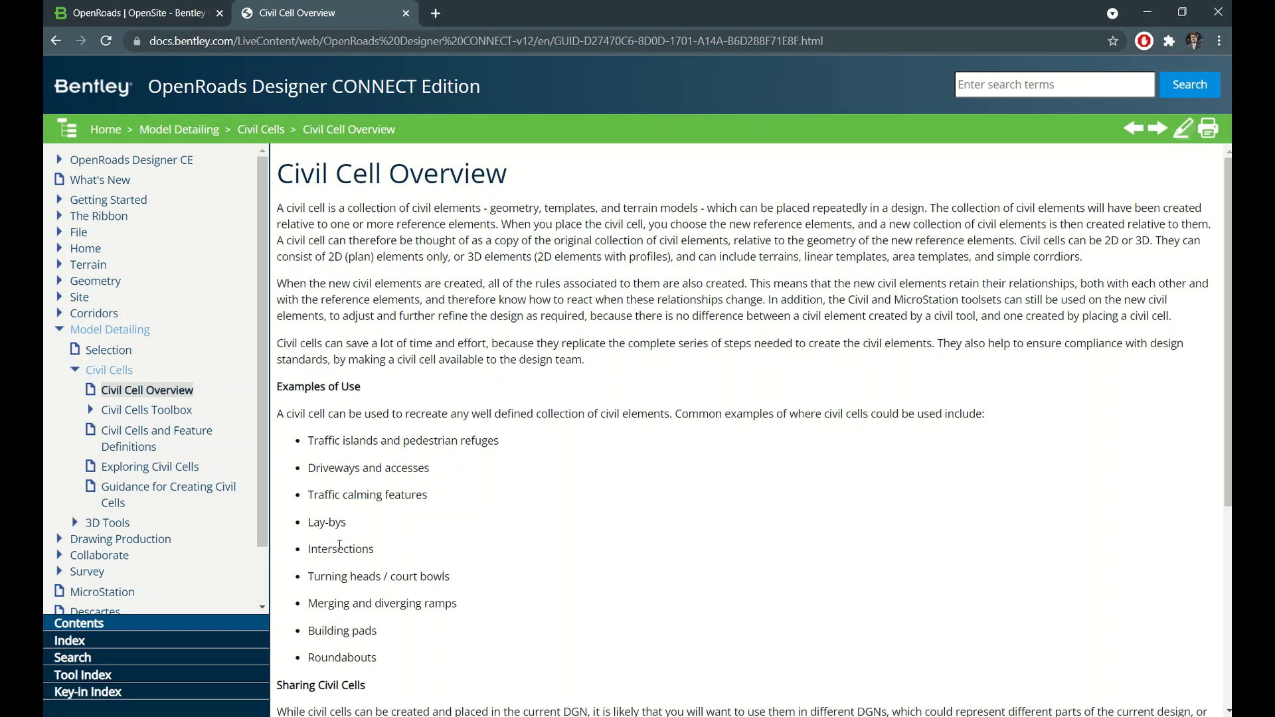
left_click_drag(309, 549, 369, 552)
left_click(327, 551)
left_click(317, 523)
left_click_drag(309, 523, 348, 528)
left_click_drag(310, 549, 375, 552)
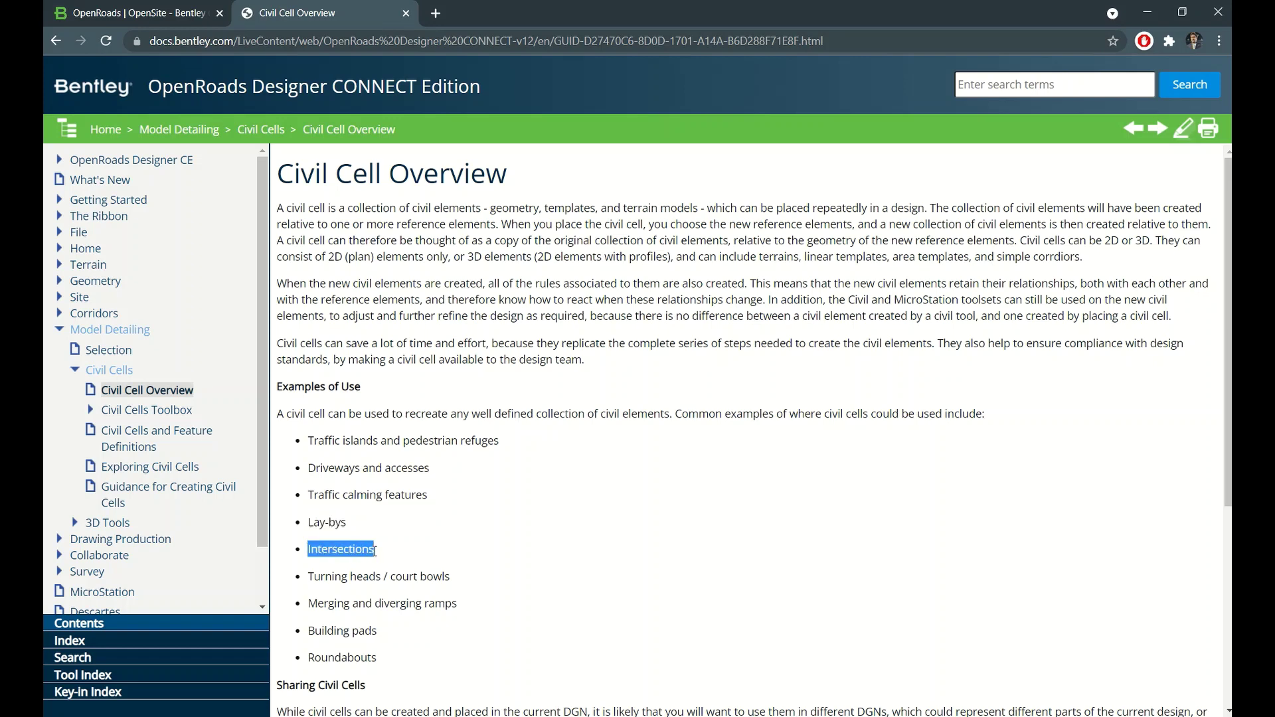
left_click(322, 549)
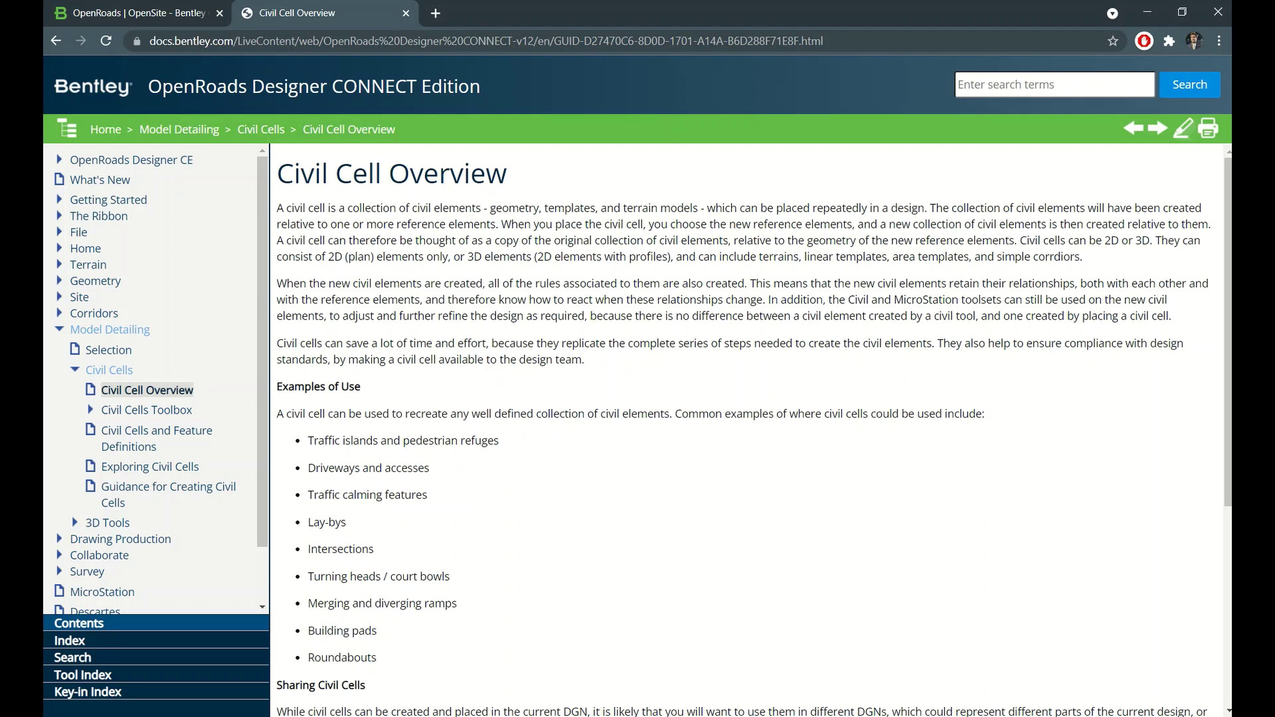
- Switch back to OpenRoads Designer and examine the road centreline layout, checking the long main line
left_click(920, 691)
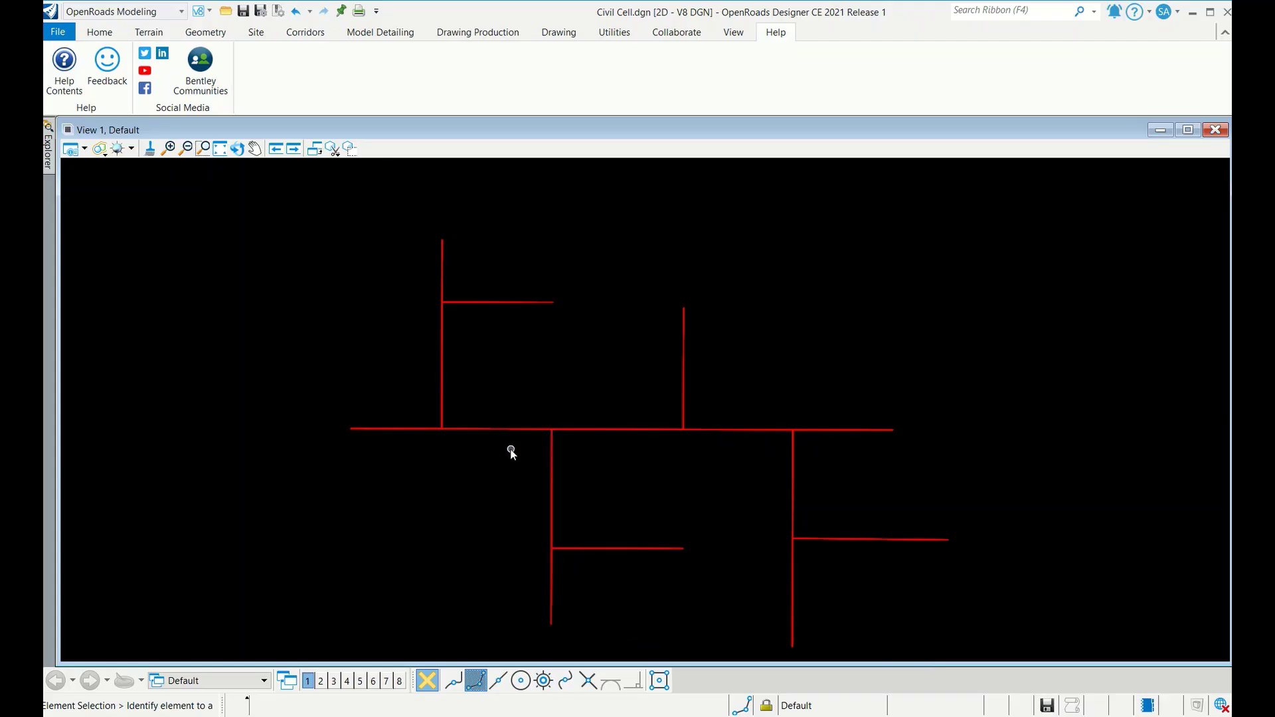
scroll(458, 456, "up", 1)
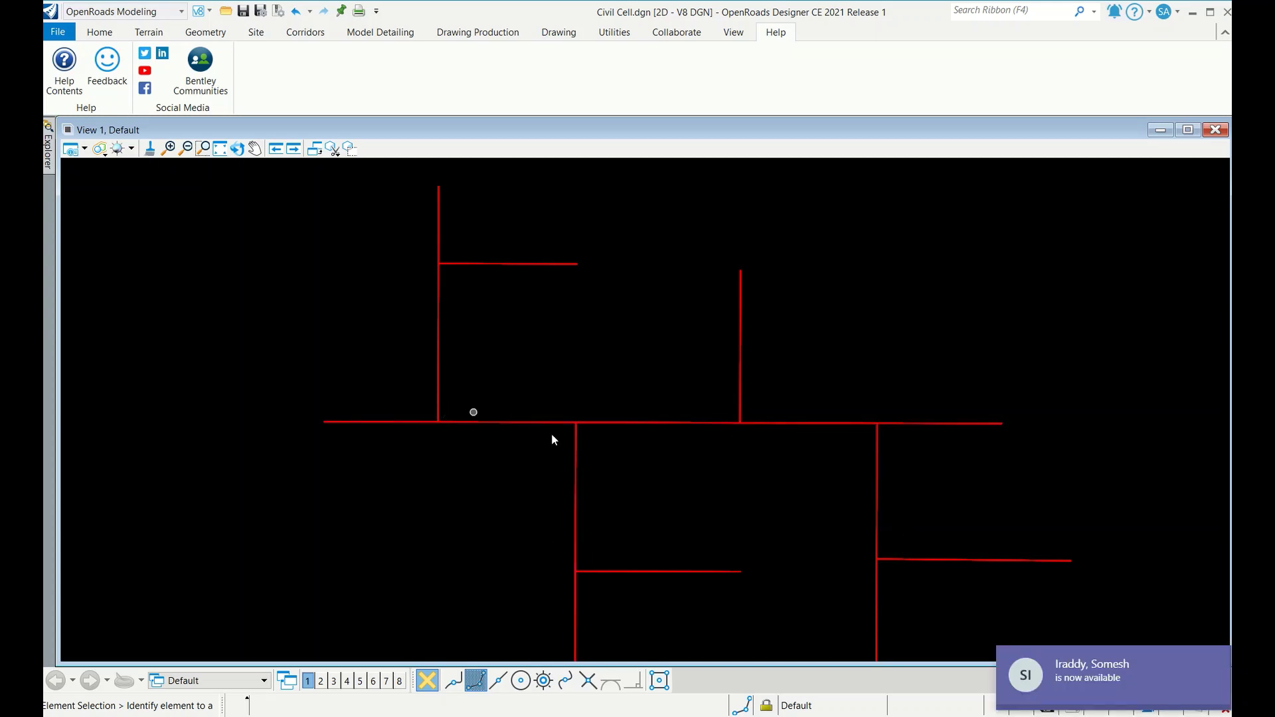
left_click(1212, 663)
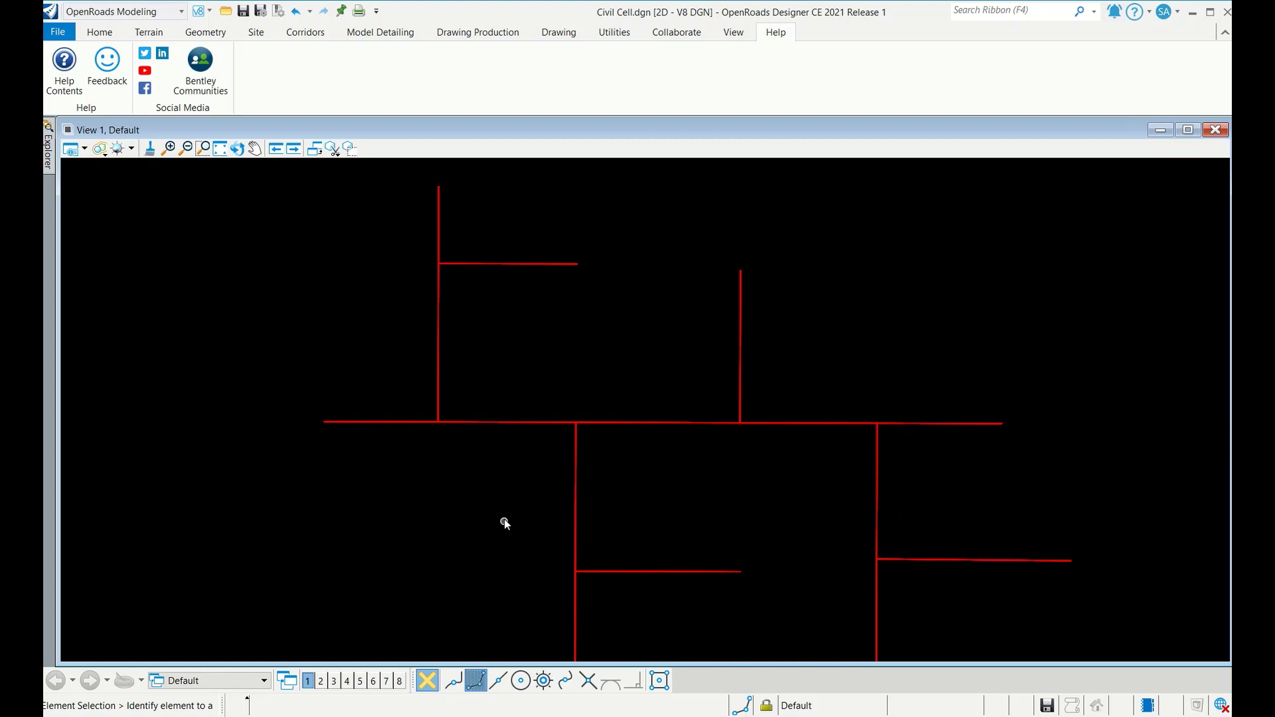
scroll(449, 498, "down", 2)
scroll(429, 518, "up", 2)
left_click(496, 413)
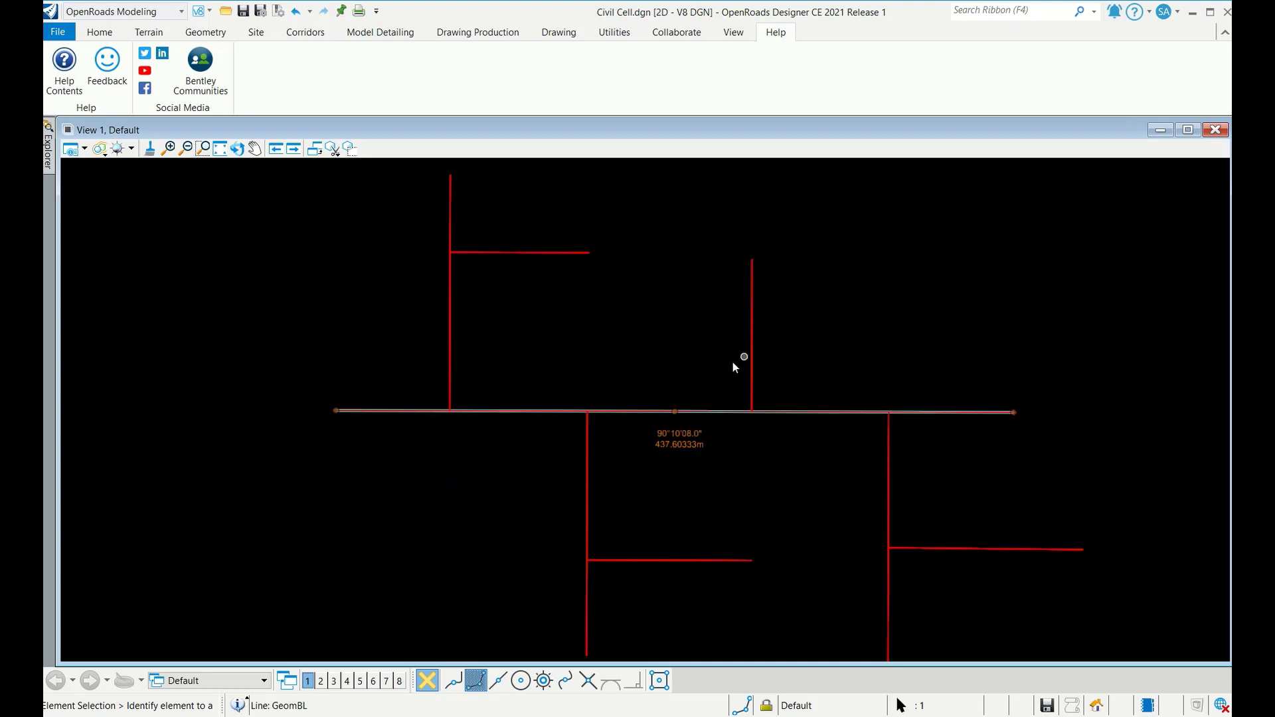
left_click(547, 369)
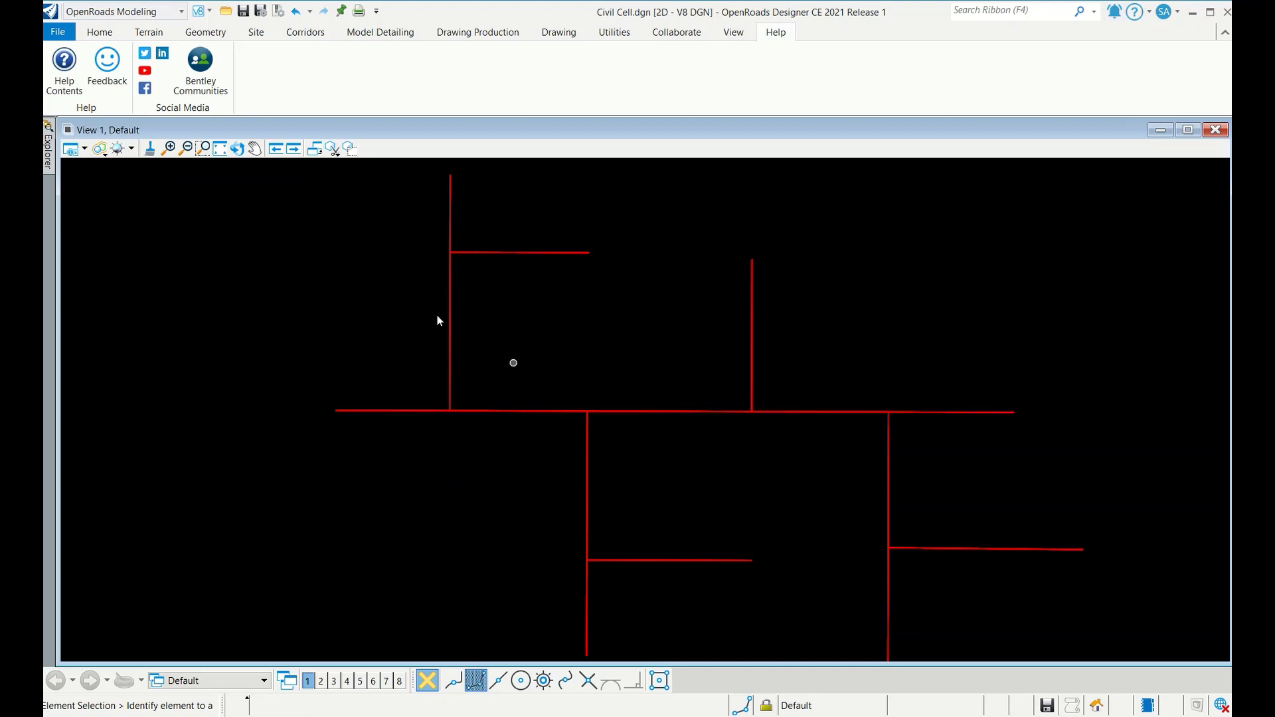
- Offset the entire main horizontal centreline by 3.65 m with mirroring on, using the road edge-of-pavement feature definition
left_click(101, 33)
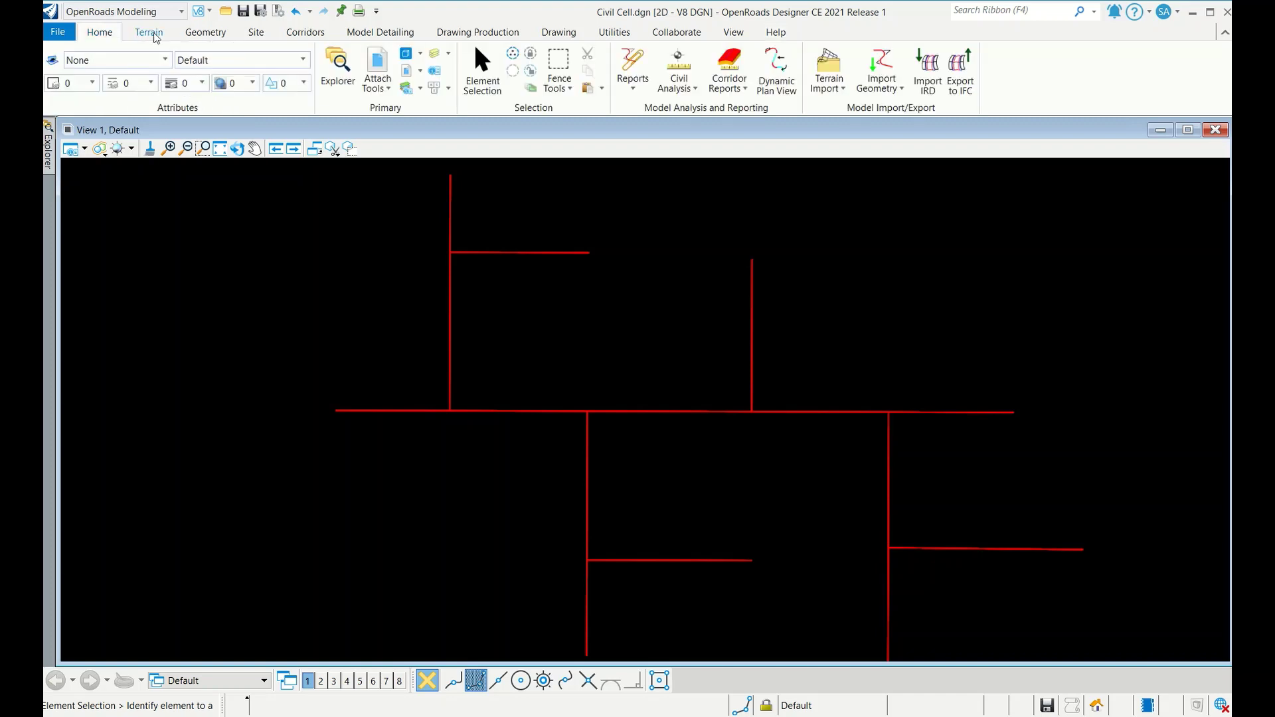
left_click(205, 35)
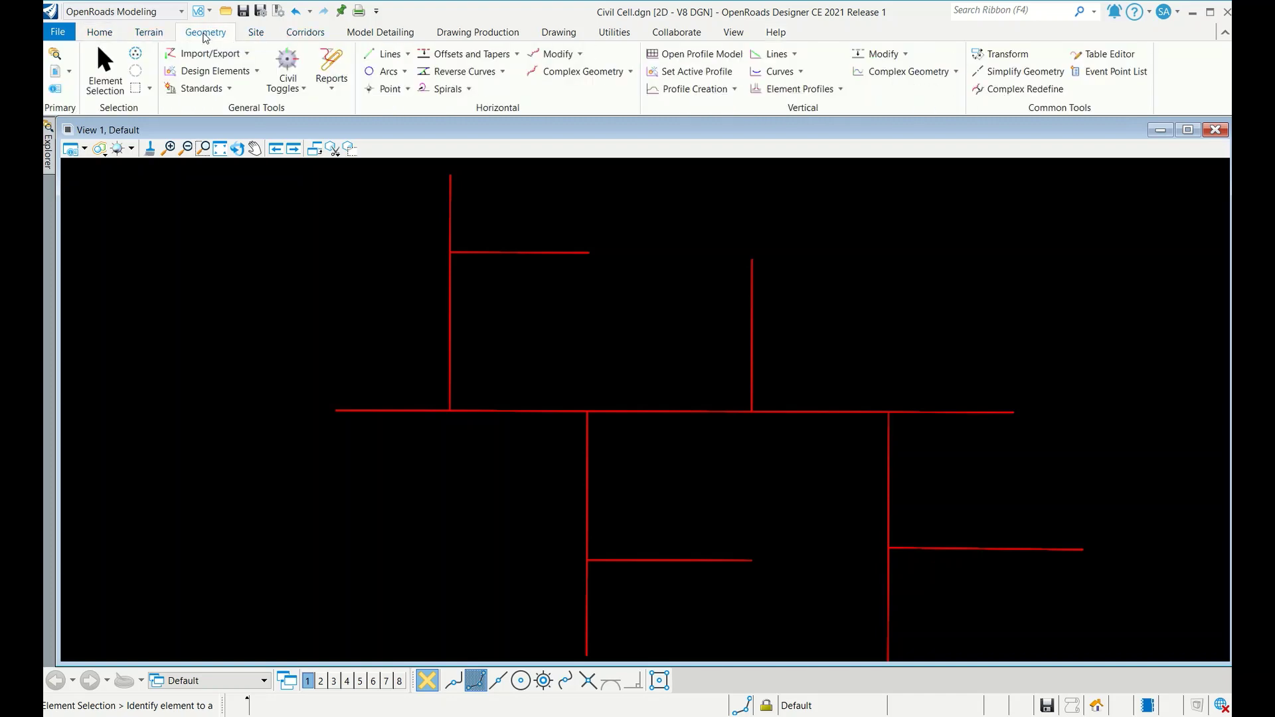
left_click(517, 54)
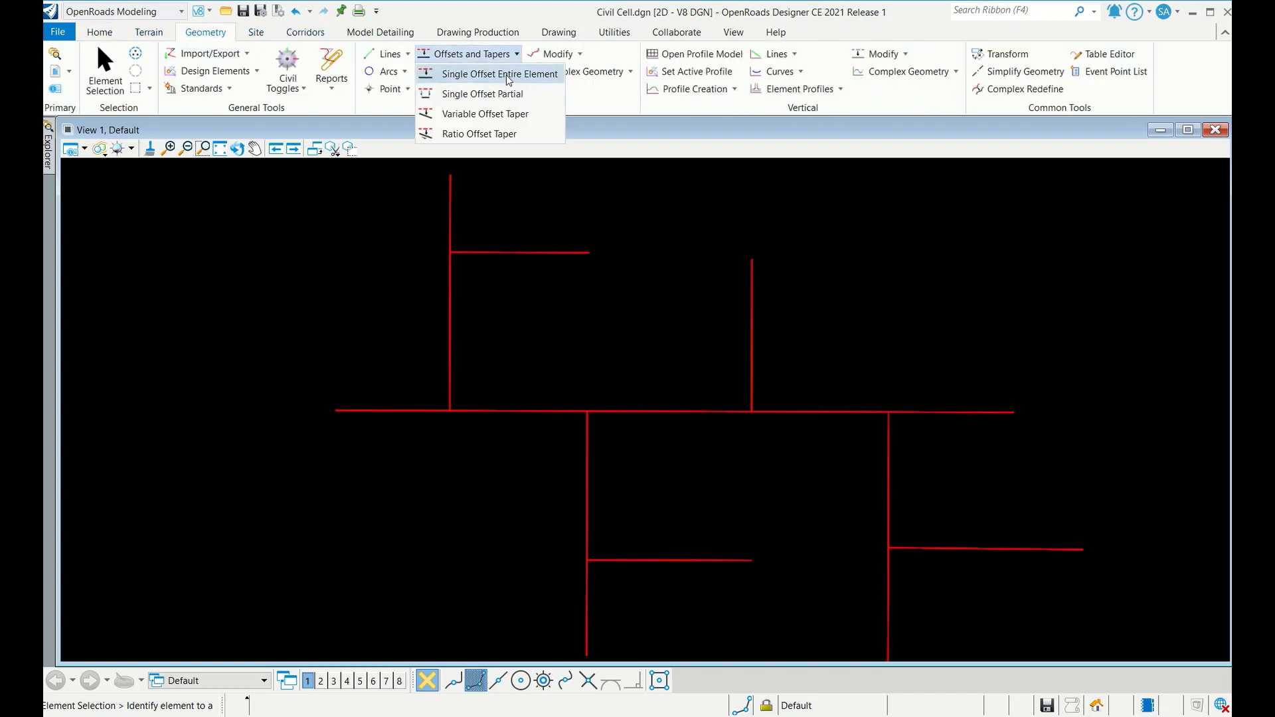
left_click(509, 76)
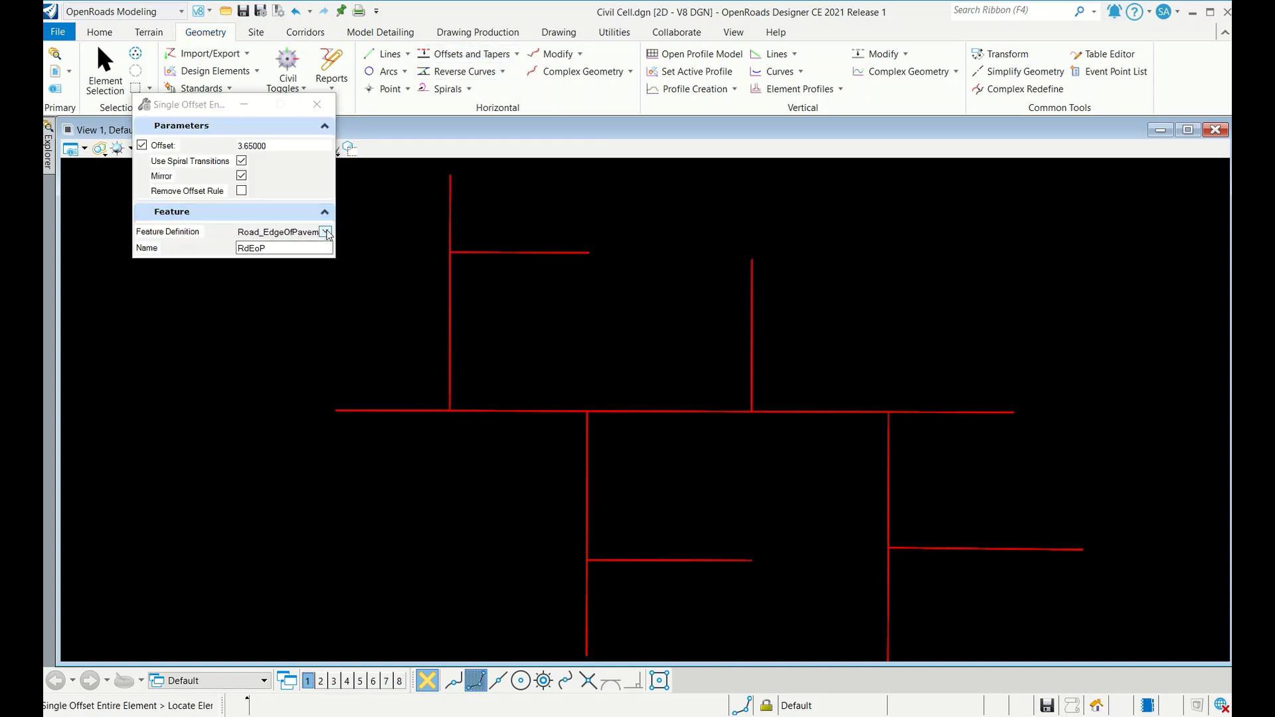
left_click(413, 412)
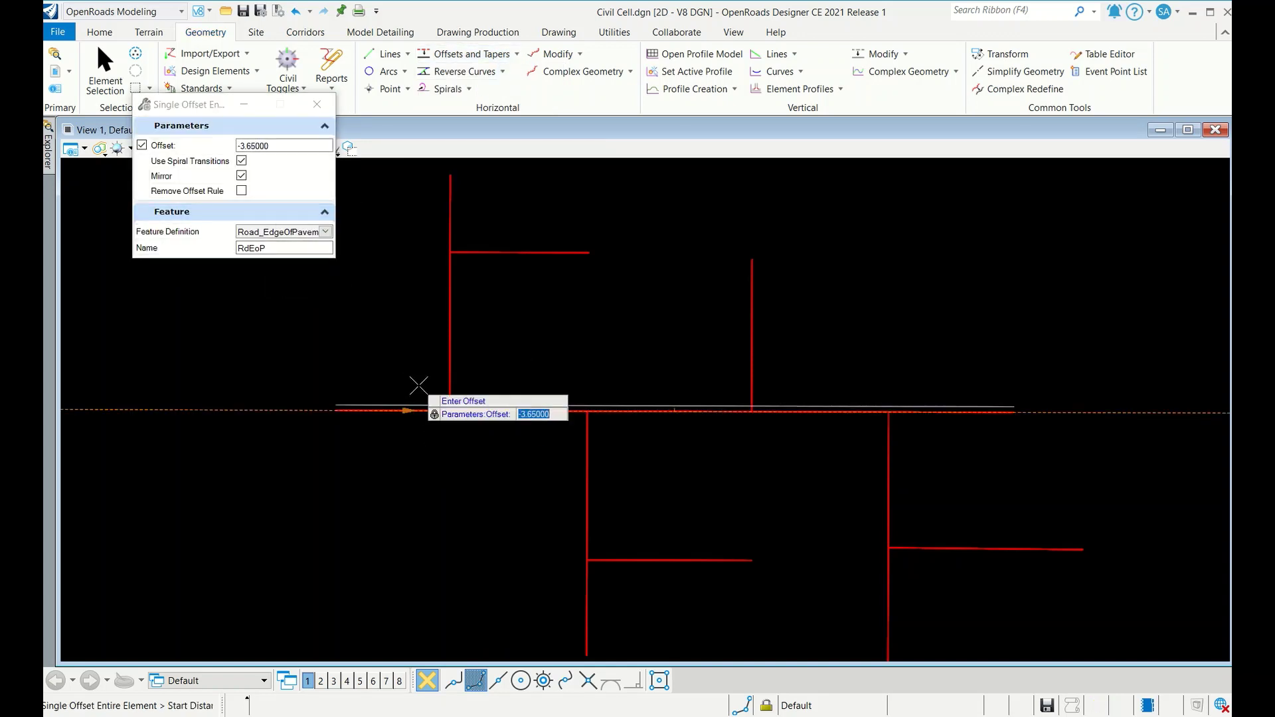
left_click(418, 385)
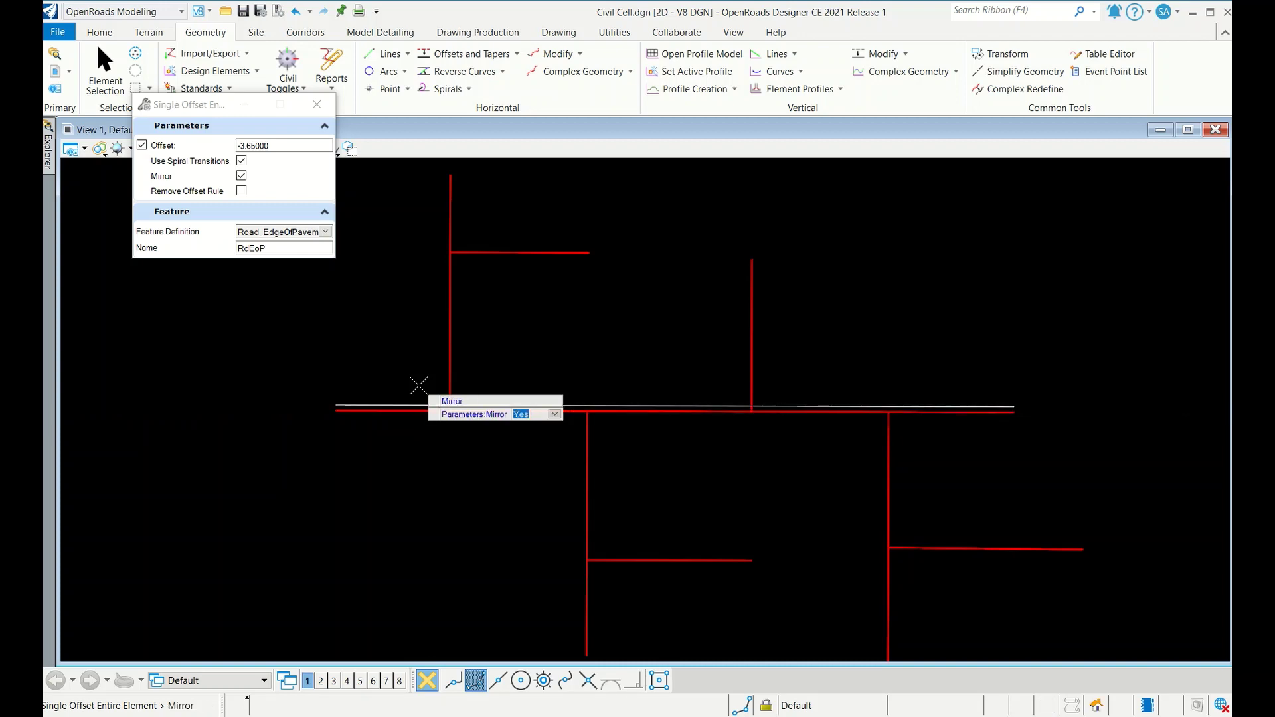
left_click(419, 385)
- Create mirrored 3.65 m edge-of-pavement offsets for the upper-left vertical centreline and its horizontal branch
left_click(447, 362)
left_click(488, 357)
left_click(488, 357)
left_click(480, 252)
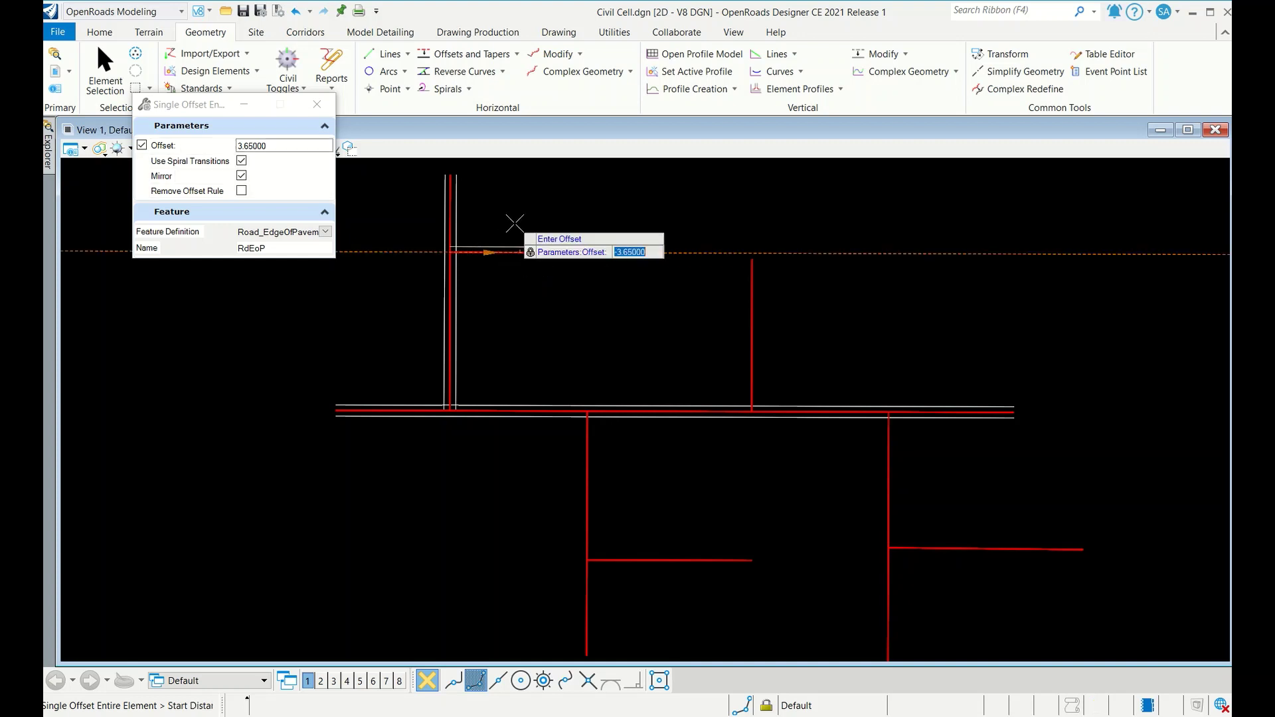
left_click(513, 222)
left_click(513, 222)
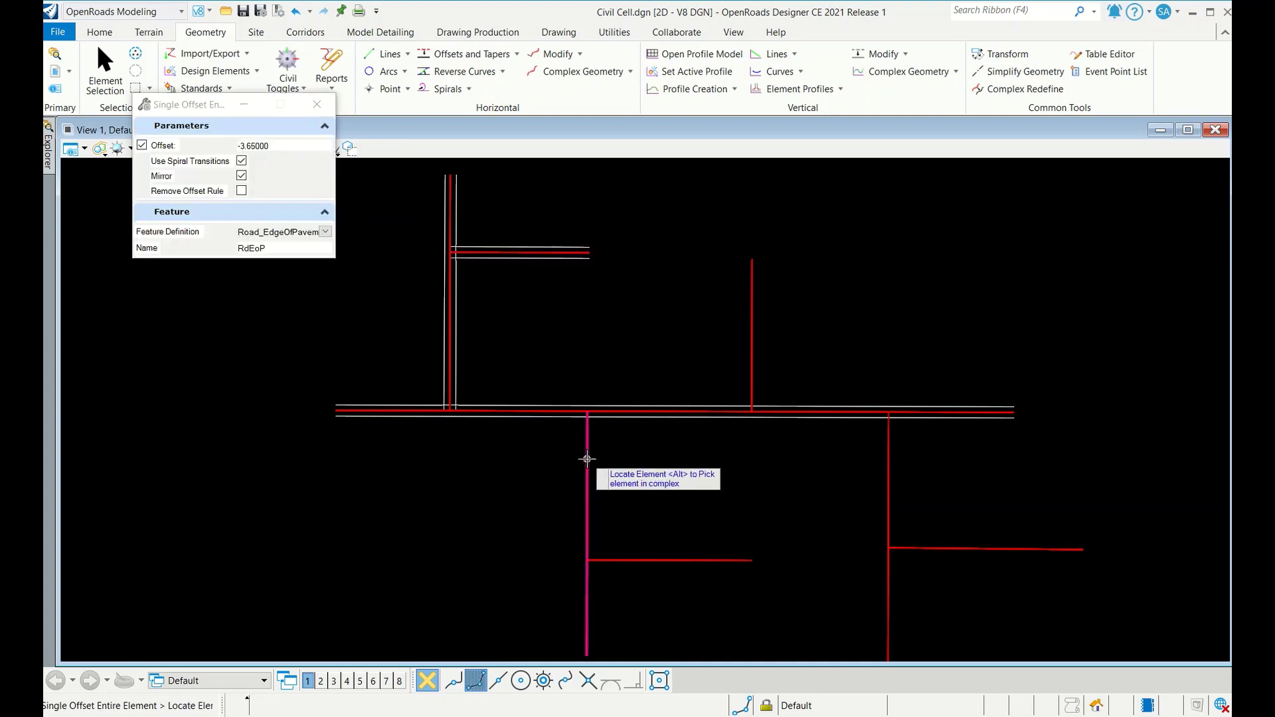
- Create mirrored 3.65 m edge-of-pavement offsets for the lower-middle vertical centreline and its horizontal branch
left_click(587, 459)
left_click(627, 457)
left_click(627, 457)
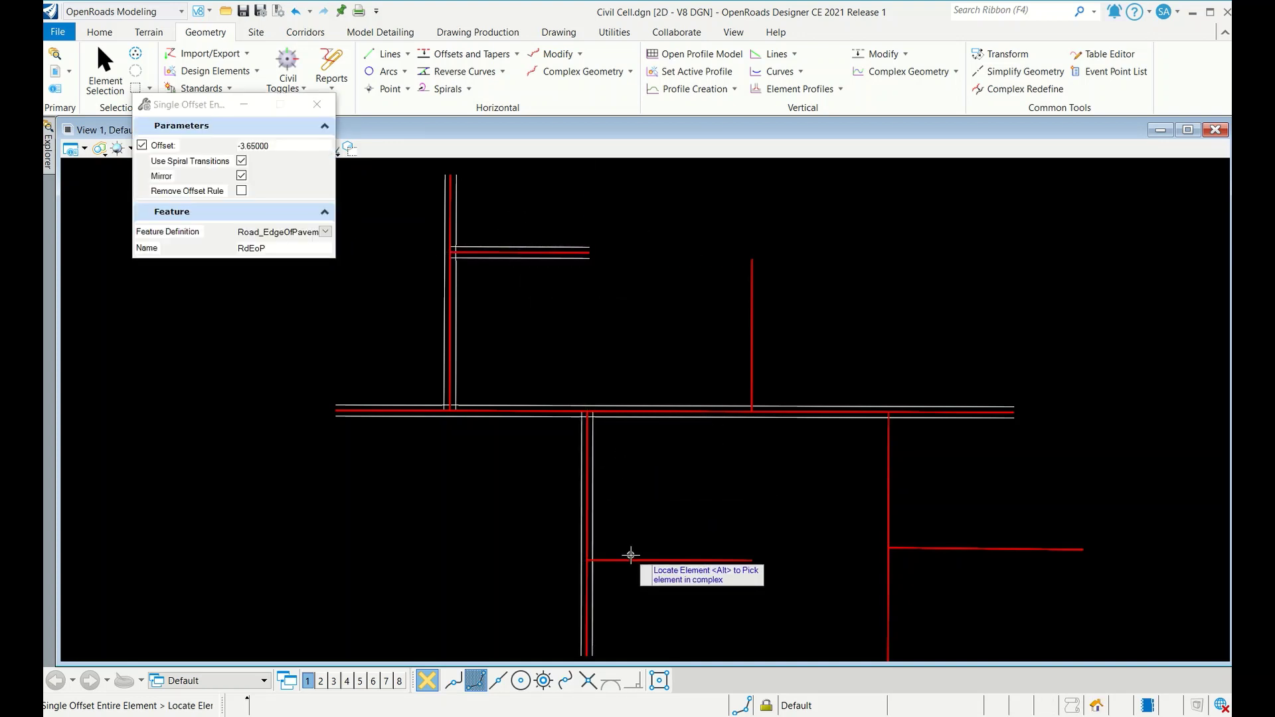
left_click(627, 558)
left_click(627, 557)
left_click(630, 546)
- Add mirrored 3.65 m edge-of-pavement offsets to the upper vertical centreline without a branch
left_click(750, 360)
left_click(711, 360)
left_click(712, 360)
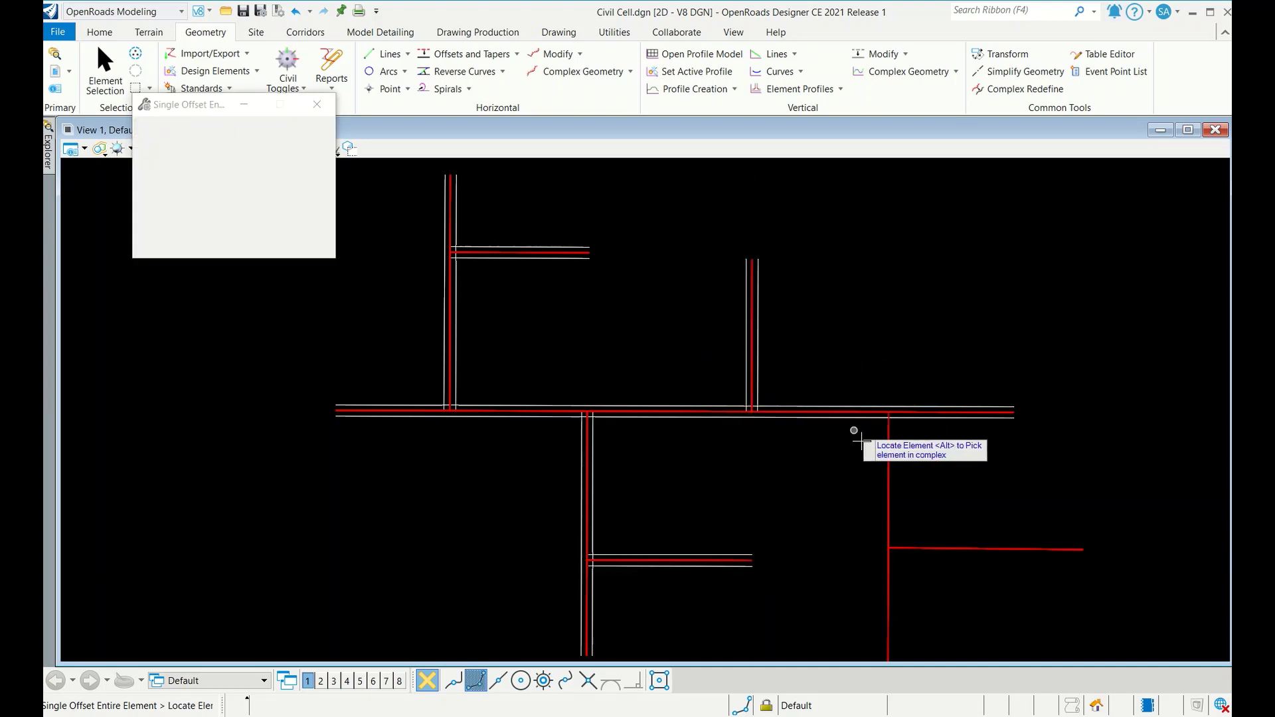
- Create mirrored 3.65 m edge-of-pavement offsets for the lower-right vertical centreline and its branch, and end the offset command
left_click(916, 492)
left_click(925, 534)
left_click(925, 535)
left_click(923, 547)
left_click(938, 511)
scroll(438, 365, "down", 1)
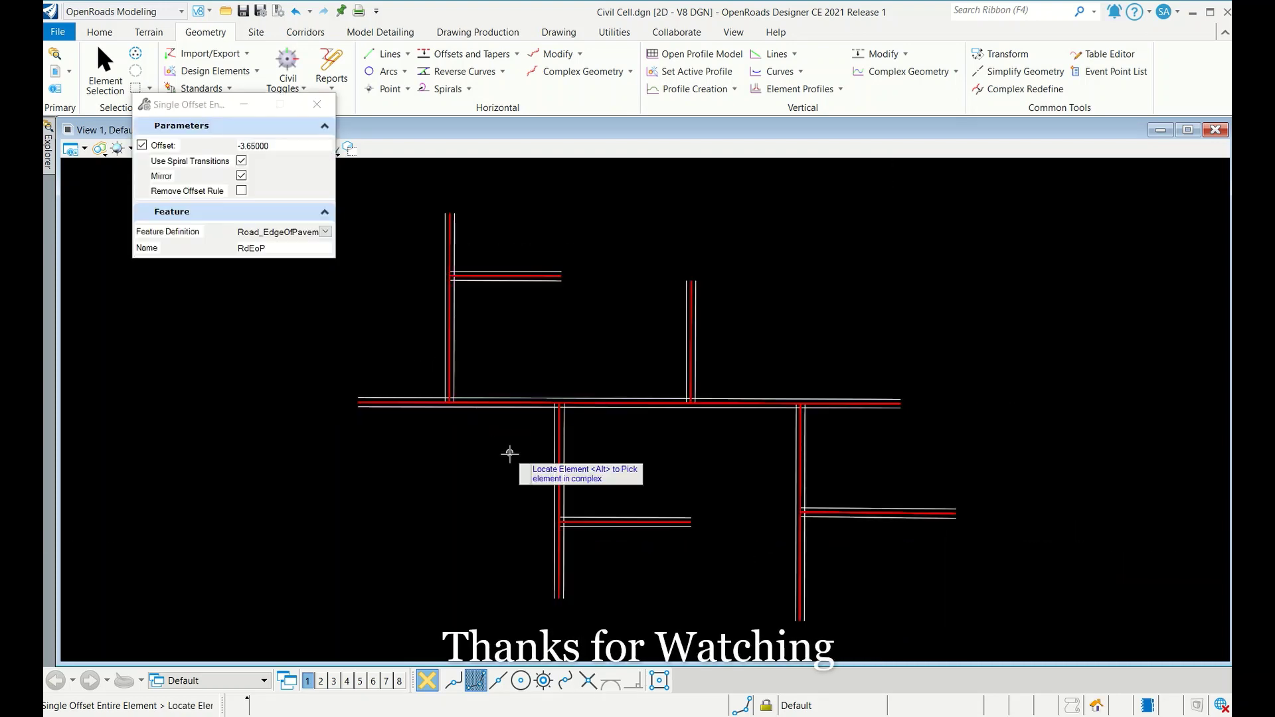
left_click(317, 104)
left_click(321, 104)
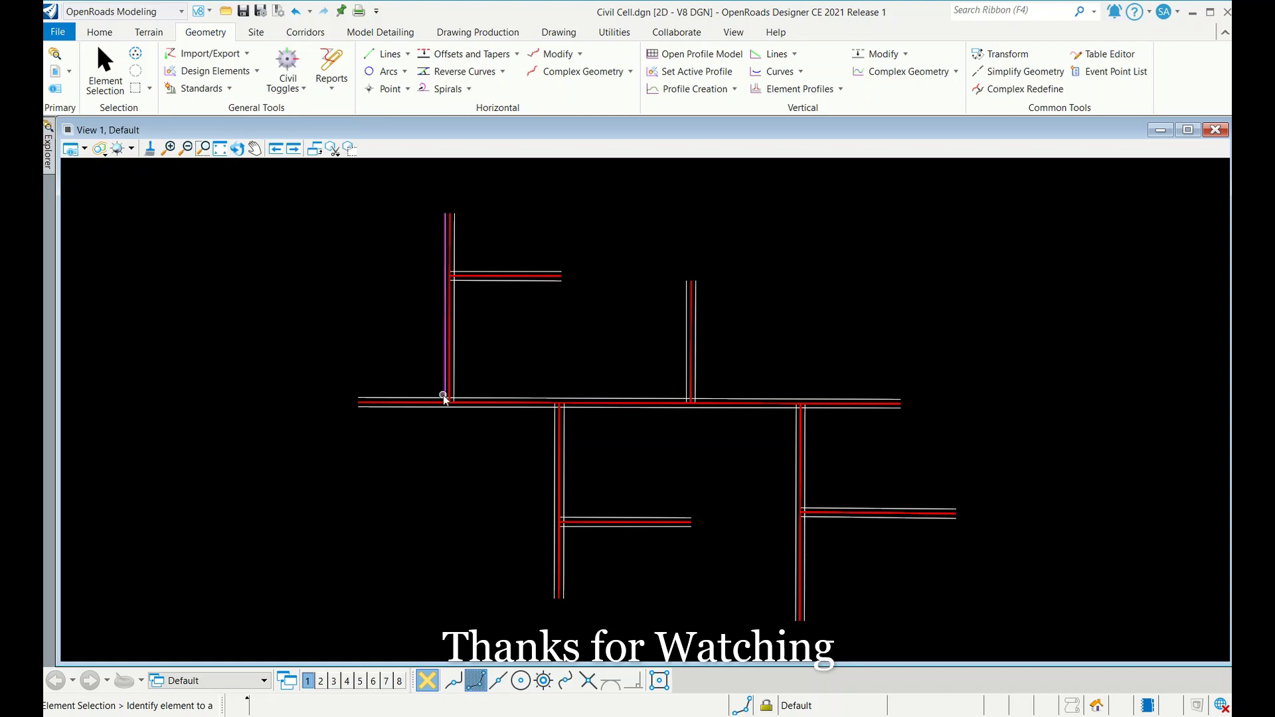
- Show the 3D model in a second view beside the 2D plan view
scroll(444, 394, "up", 1)
right_click(399, 340)
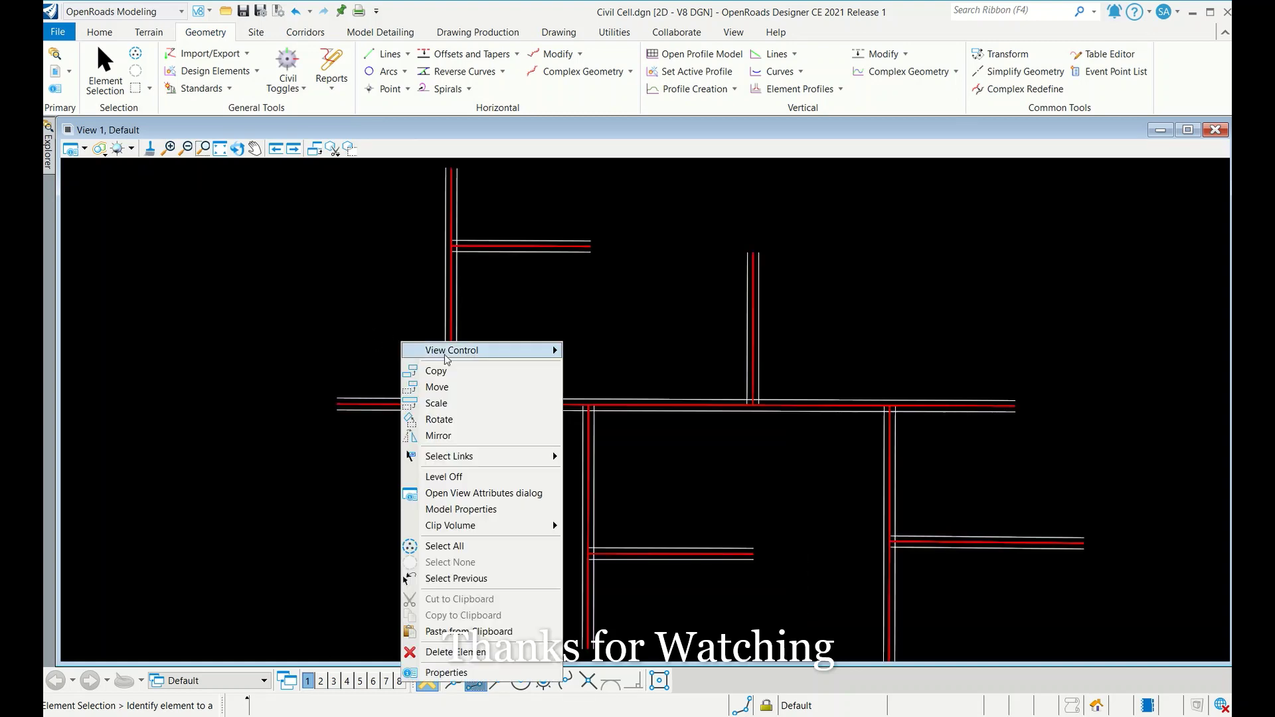
mouse_move(508, 352)
left_click(601, 359)
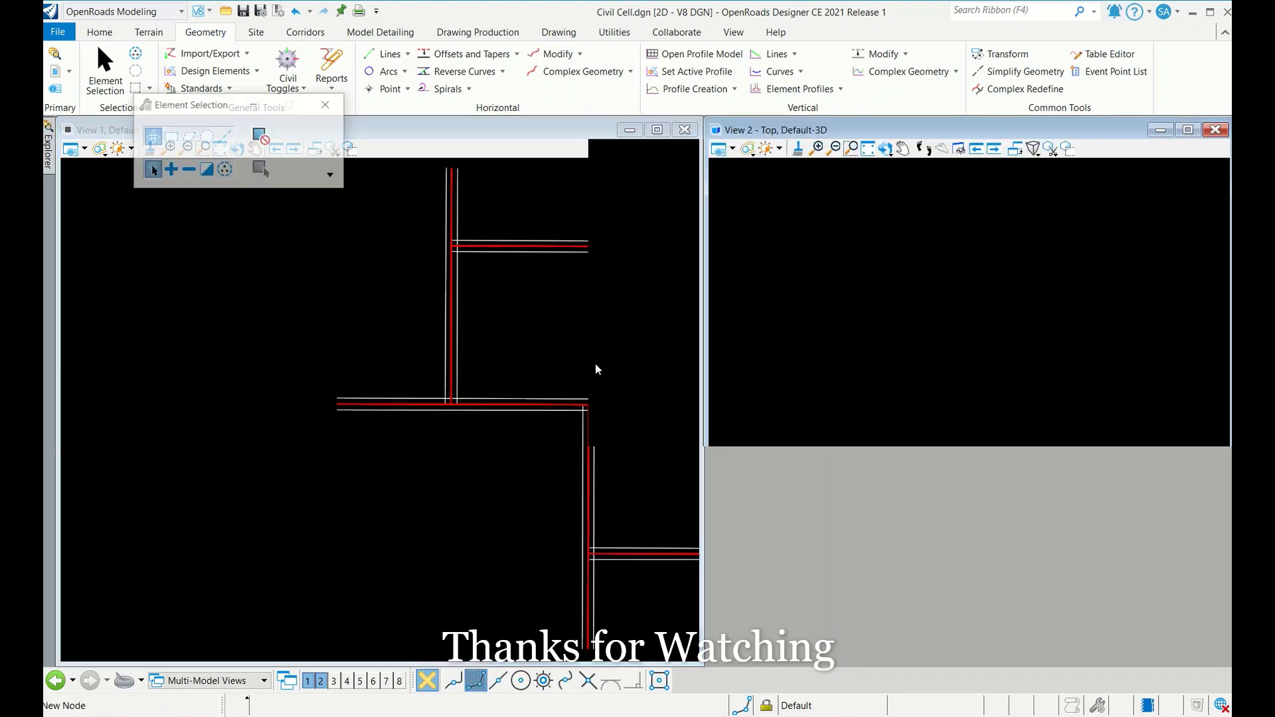
- Rotate the Default-3D view to the top orientation with the road network in sight, and end the rotation command
scroll(1035, 418, "up", 2)
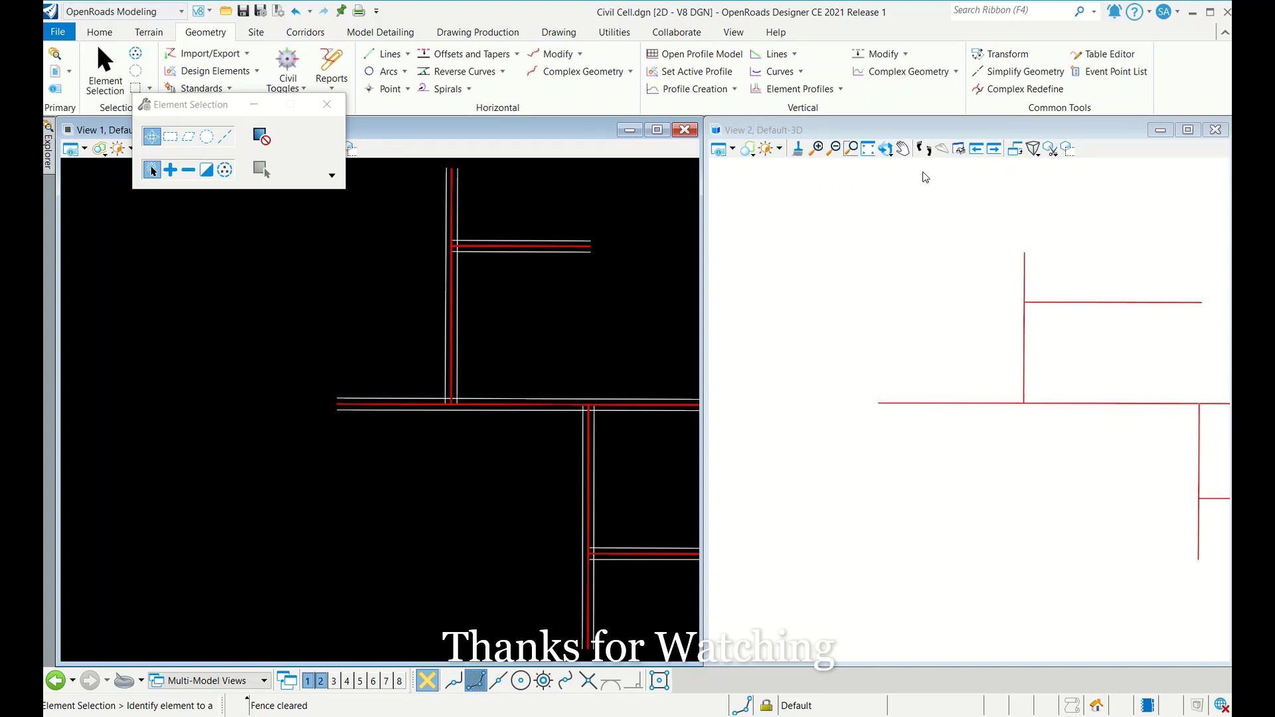
left_click(885, 149)
left_click(929, 186)
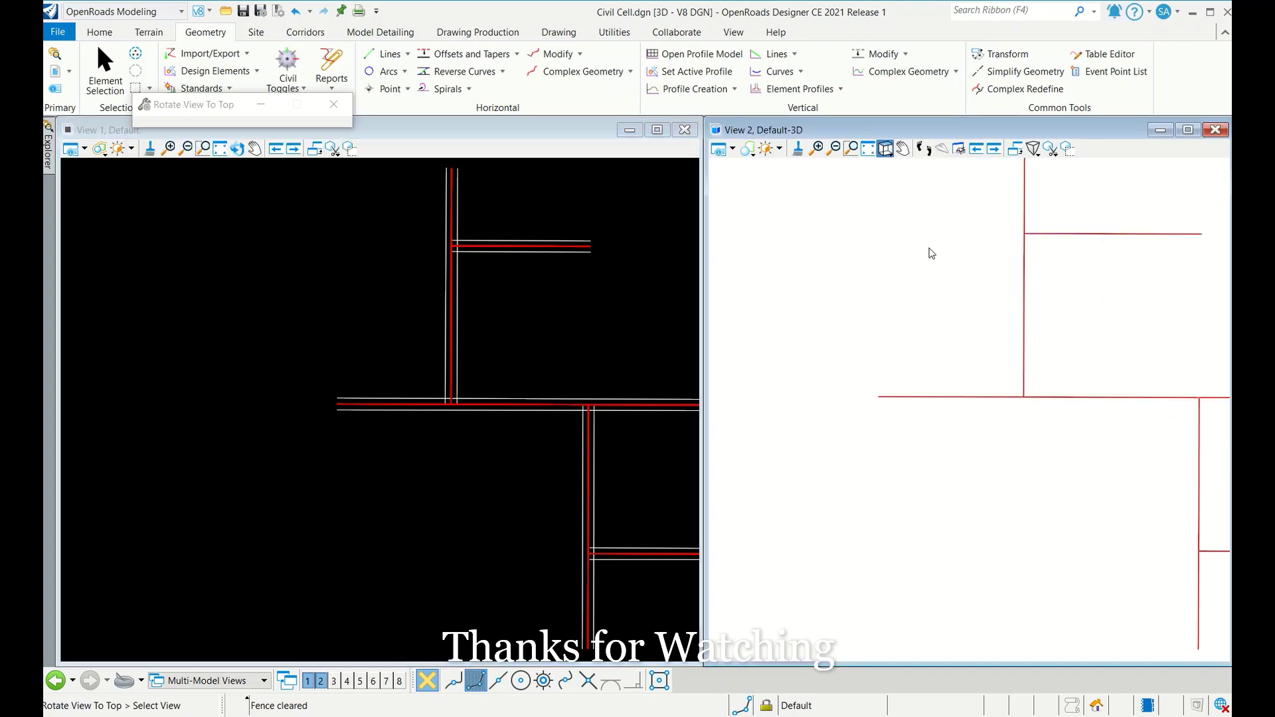
left_click(919, 262)
scroll(851, 367, "down", 2)
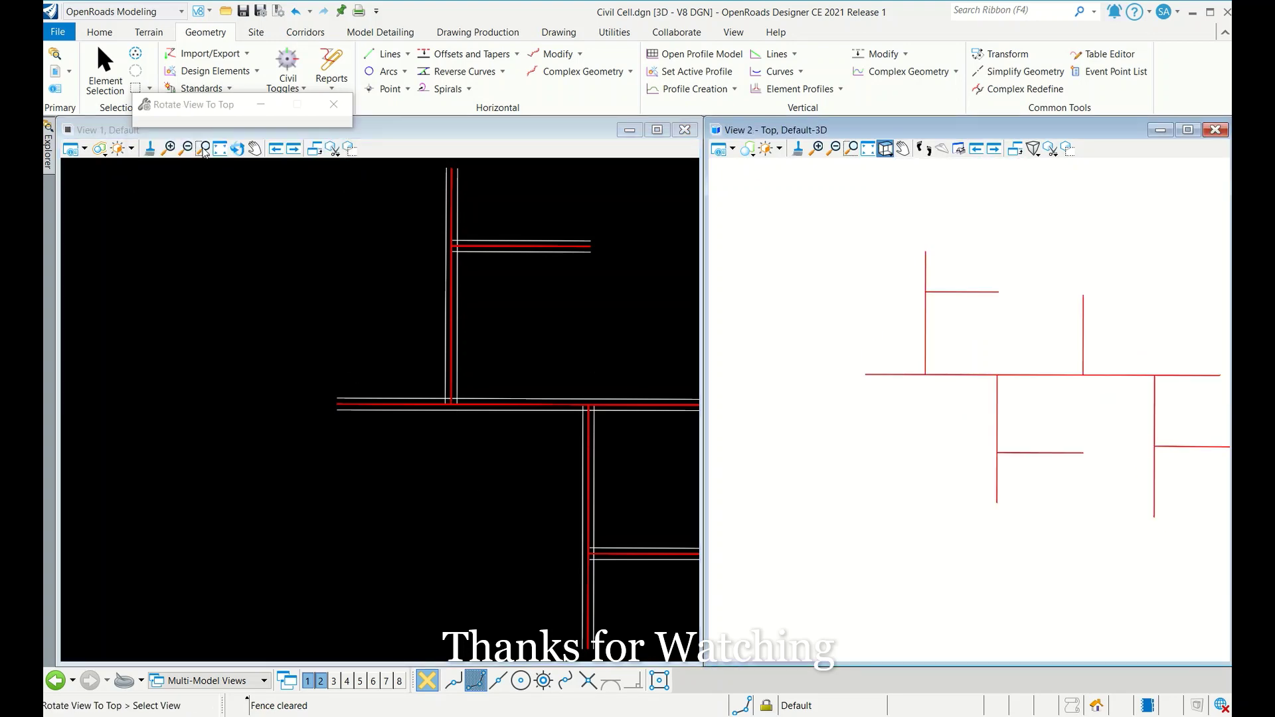
left_click(139, 90)
left_click(327, 108)
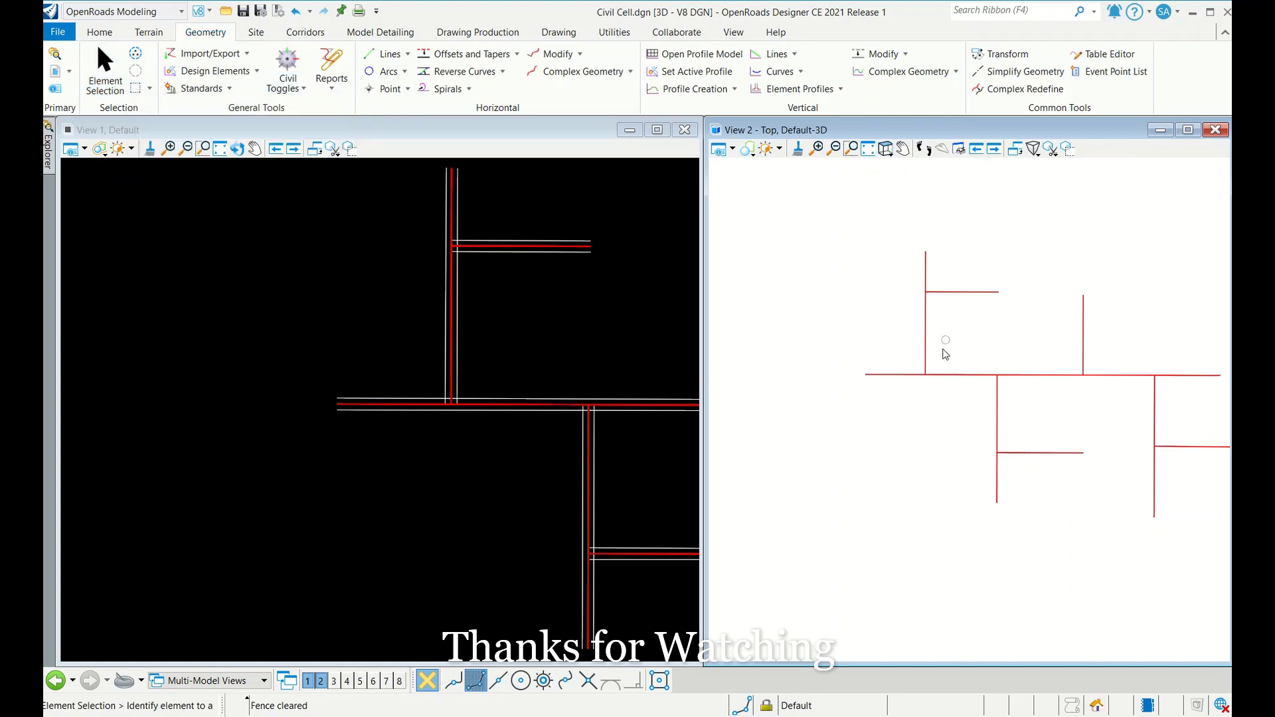
- Create profiles by slope from element at -2.50% for both pavement edges of the upper-left vertical road, referencing its centreline
left_click(841, 90)
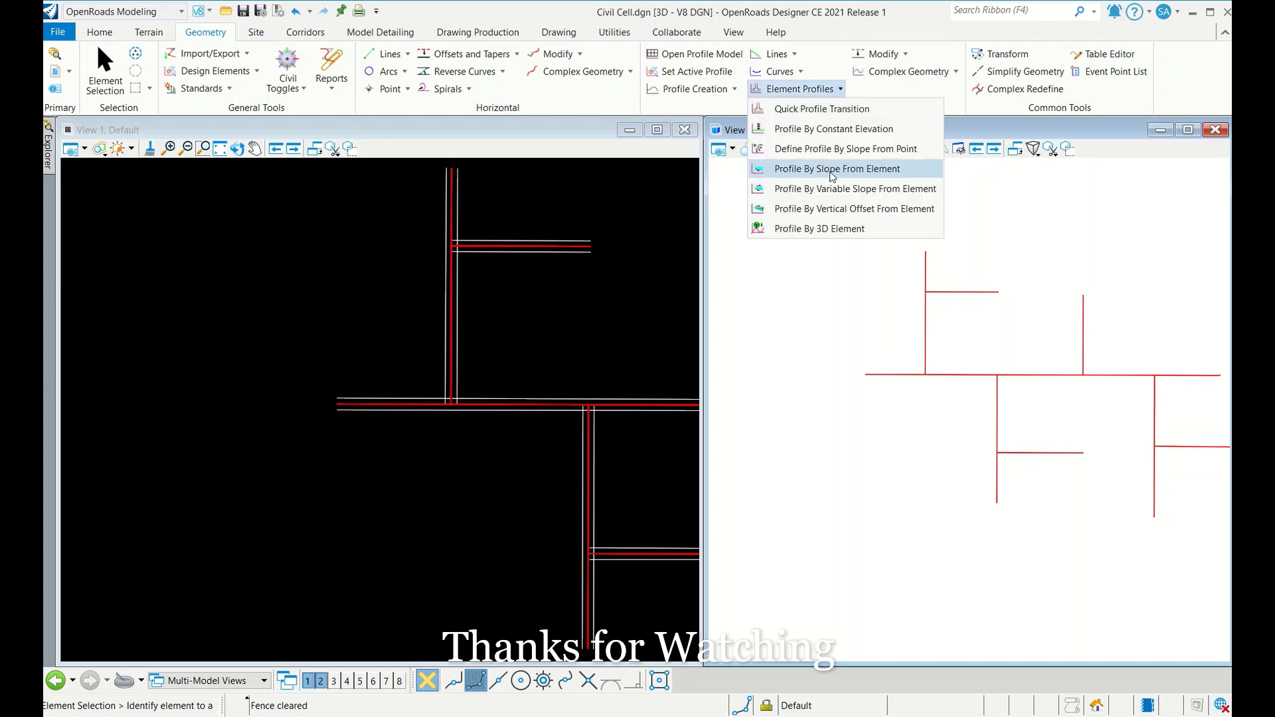
left_click(820, 170)
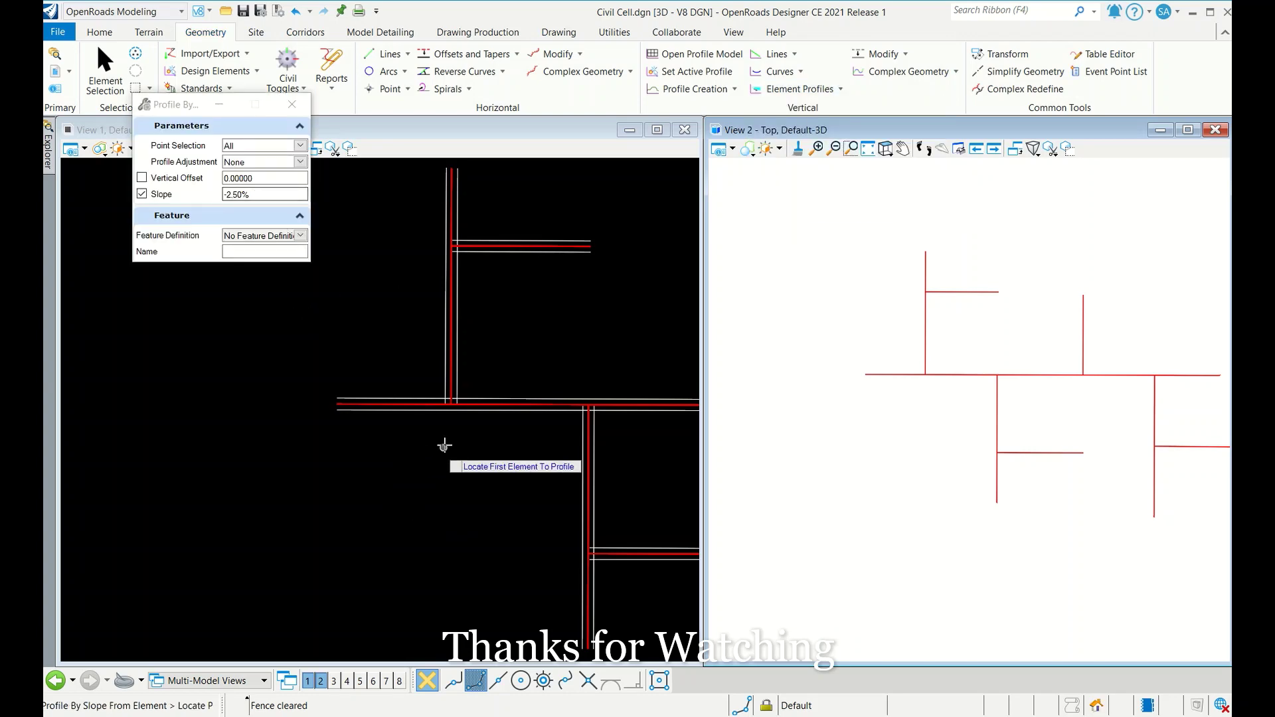
left_click(449, 328)
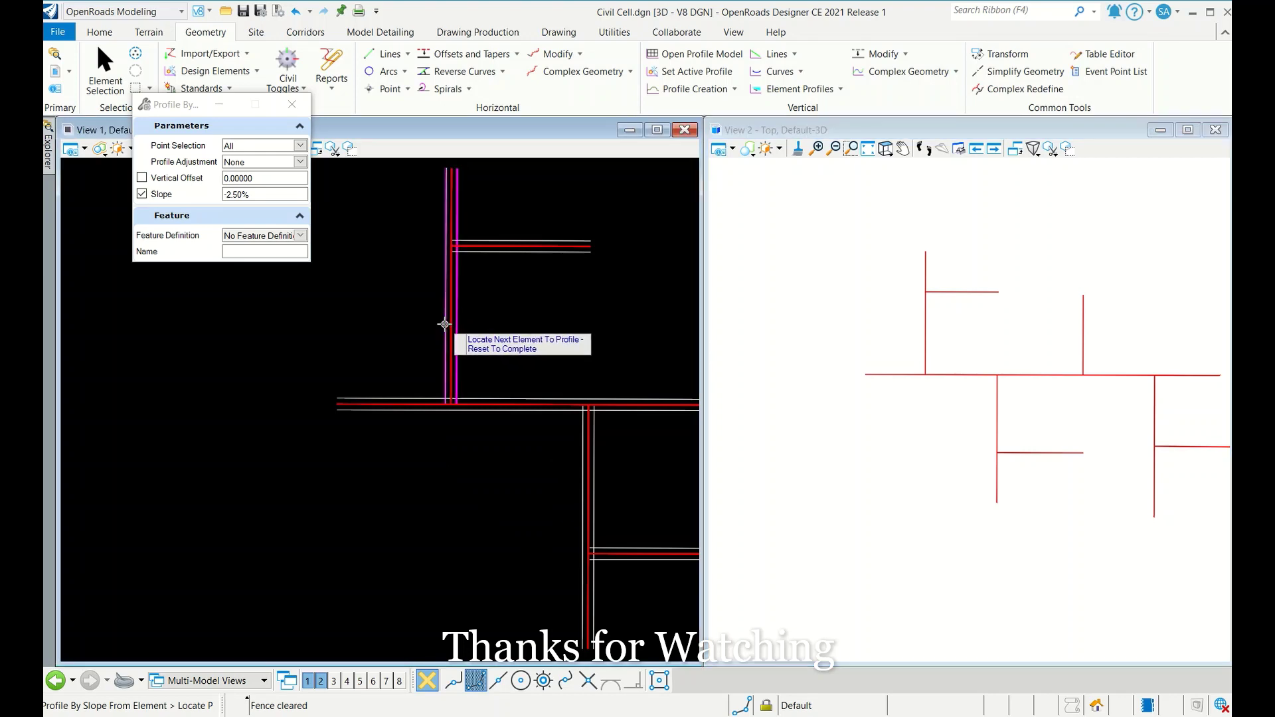
right_click(480, 316)
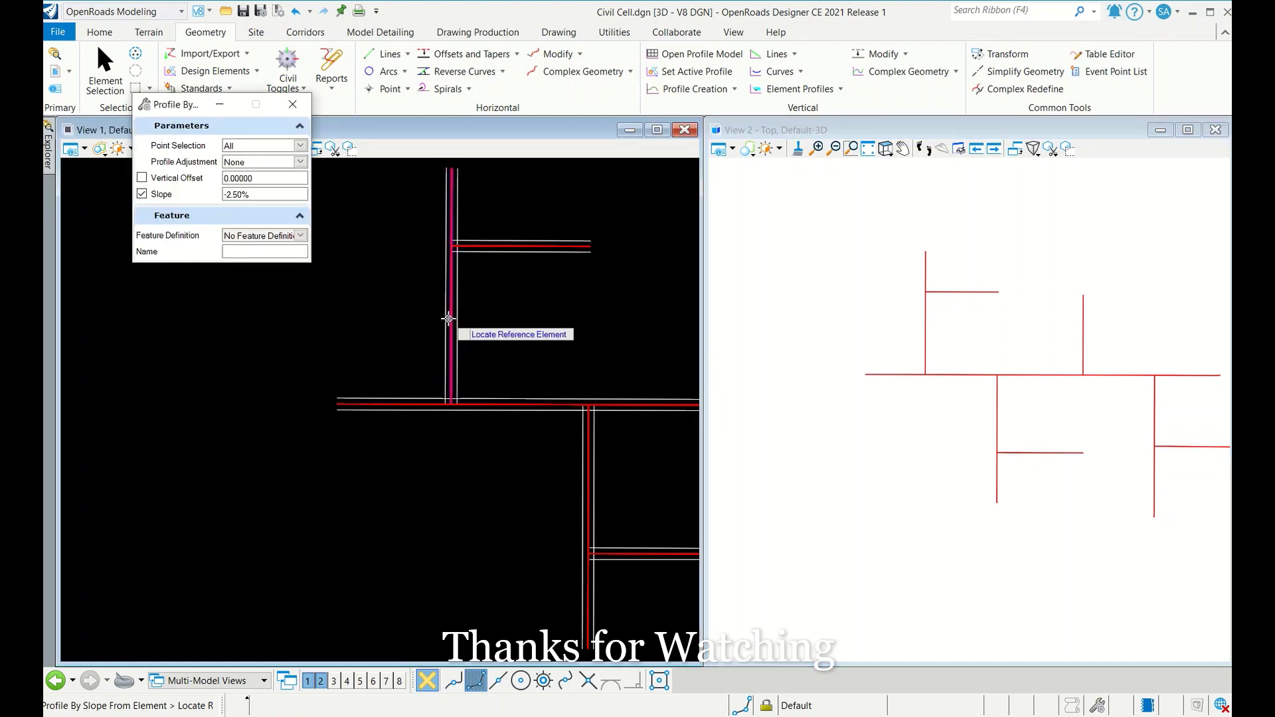
left_click(455, 333)
left_click(498, 341)
left_click(498, 342)
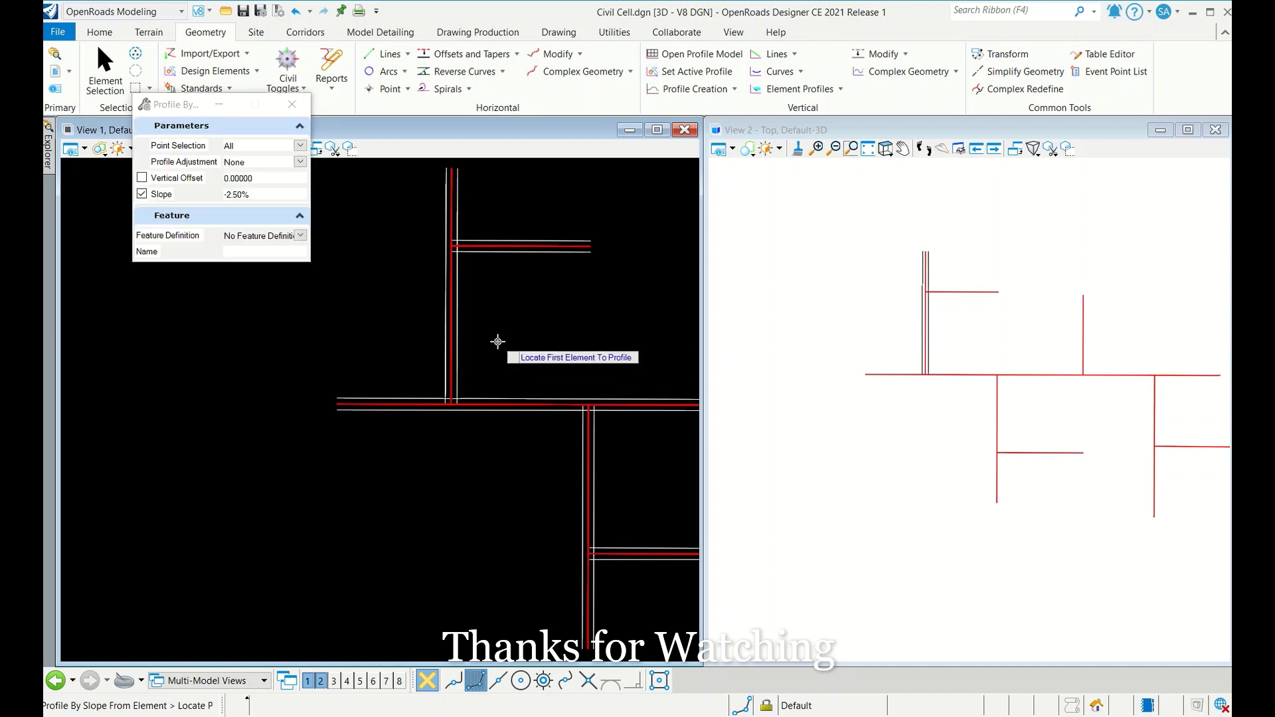
- Profile both pavement edges of the upper-left horizontal branch at -2.50% slope from the branch centreline
left_click(492, 252)
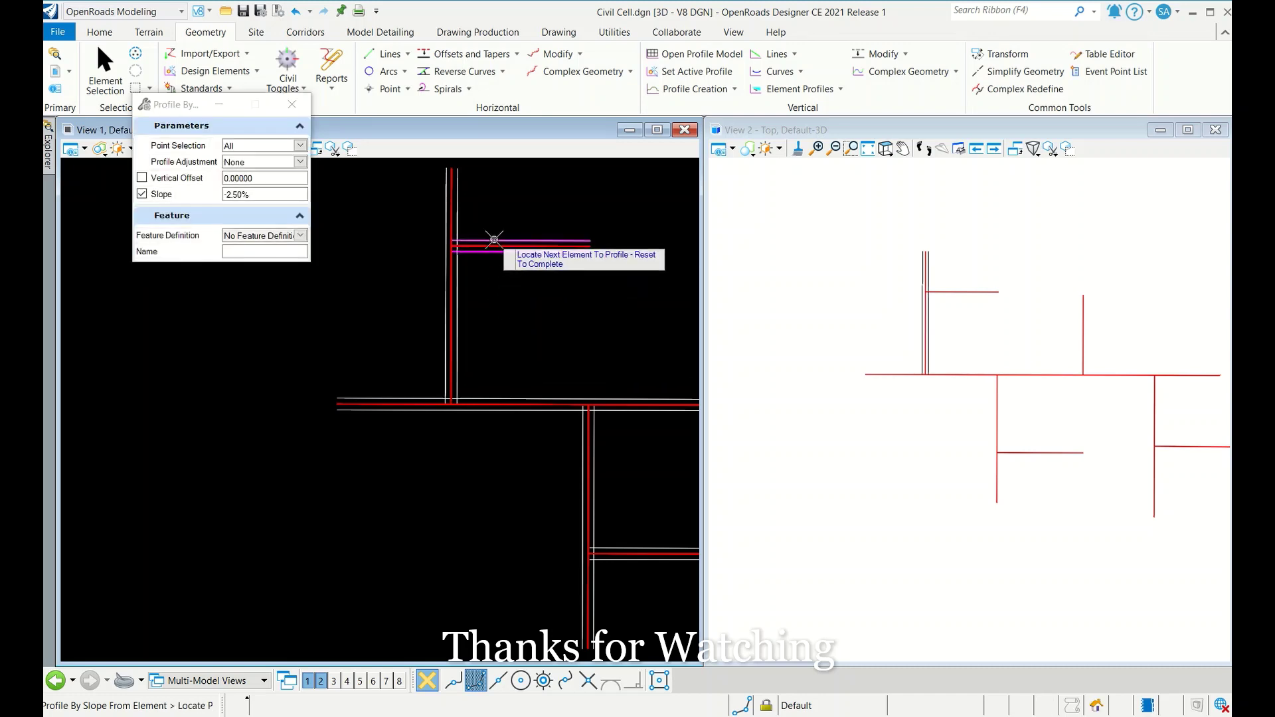
right_click(511, 263)
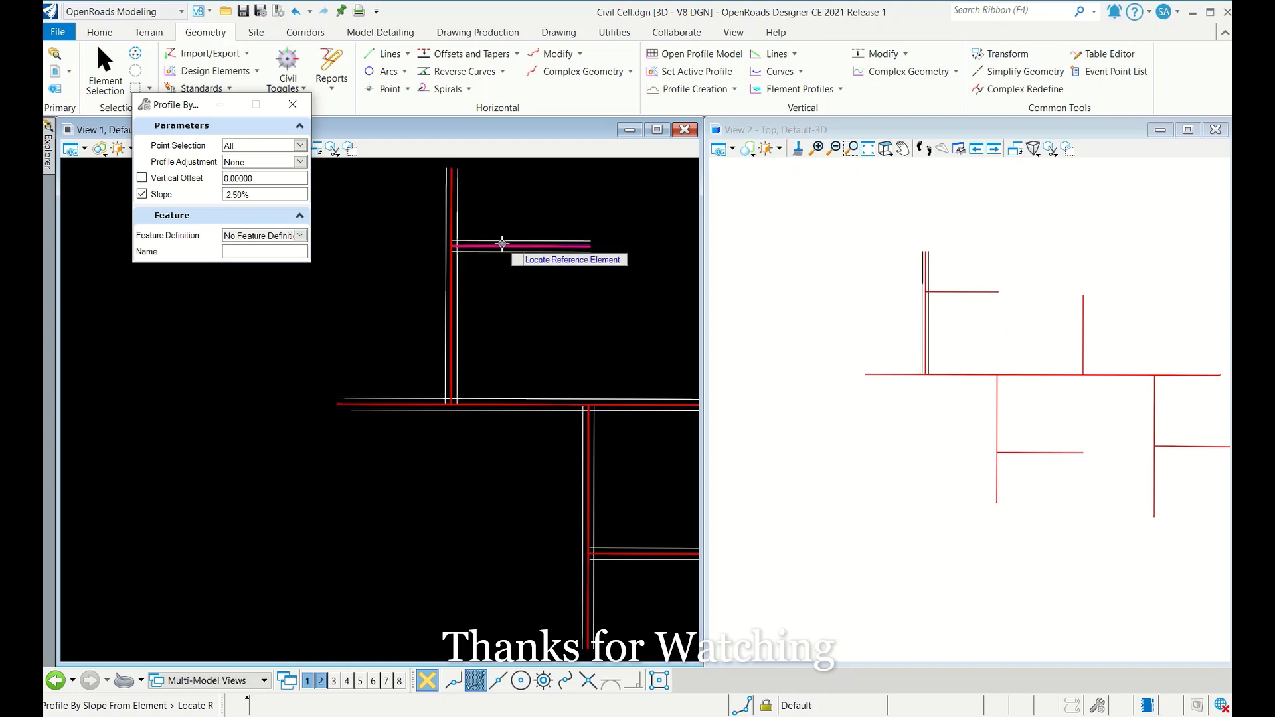
left_click(497, 282)
left_click(498, 282)
left_click(498, 282)
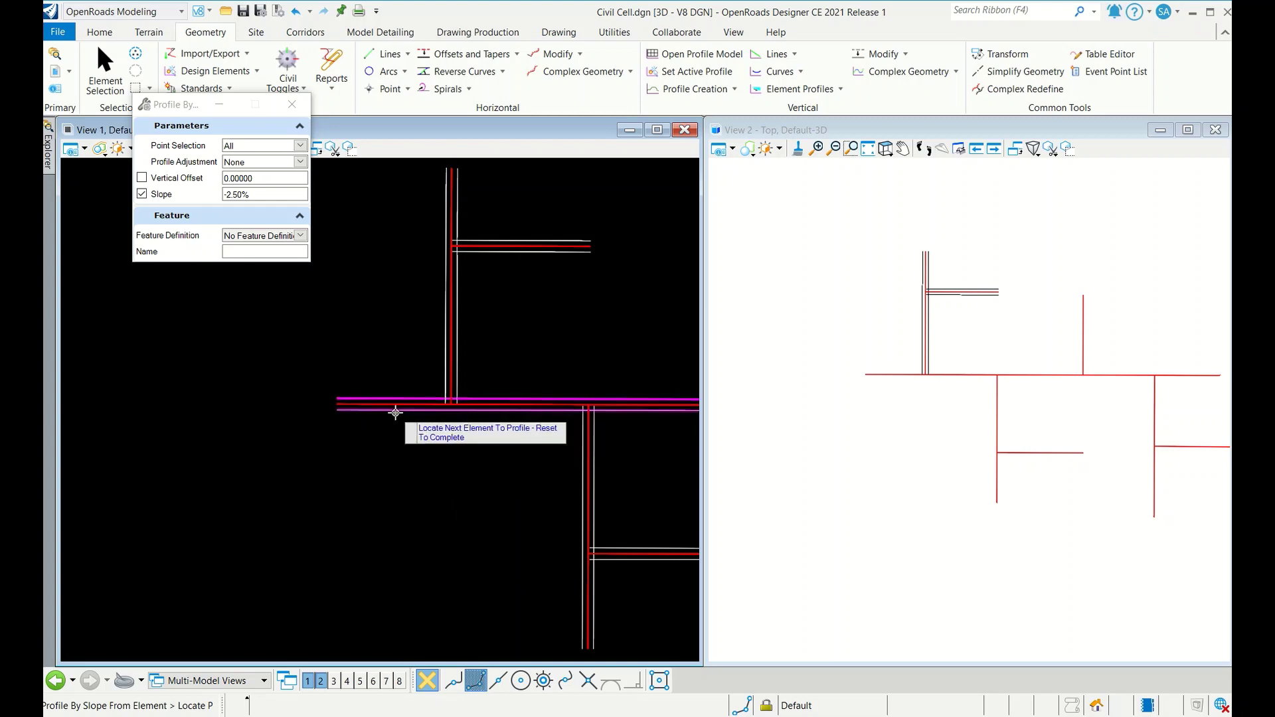
- Profile both pavement edges of the main horizontal road at -2.50% slope from its centreline
left_click(384, 441)
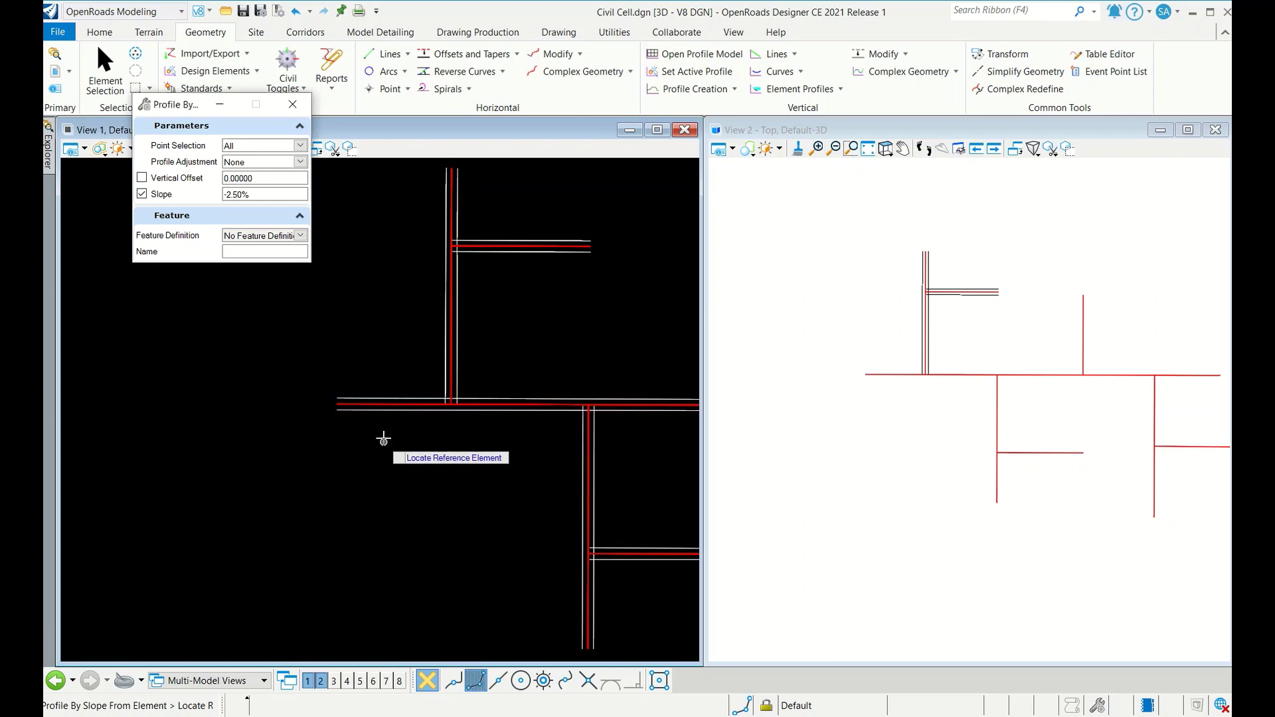
left_click(392, 405)
left_click(380, 449)
left_click(380, 449)
left_click(379, 446)
- Profile both pavement edges of the lower-left horizontal branch at -2.50% slope from the branch centreline
scroll(259, 421, "down", 3)
scroll(453, 490, "up", 2)
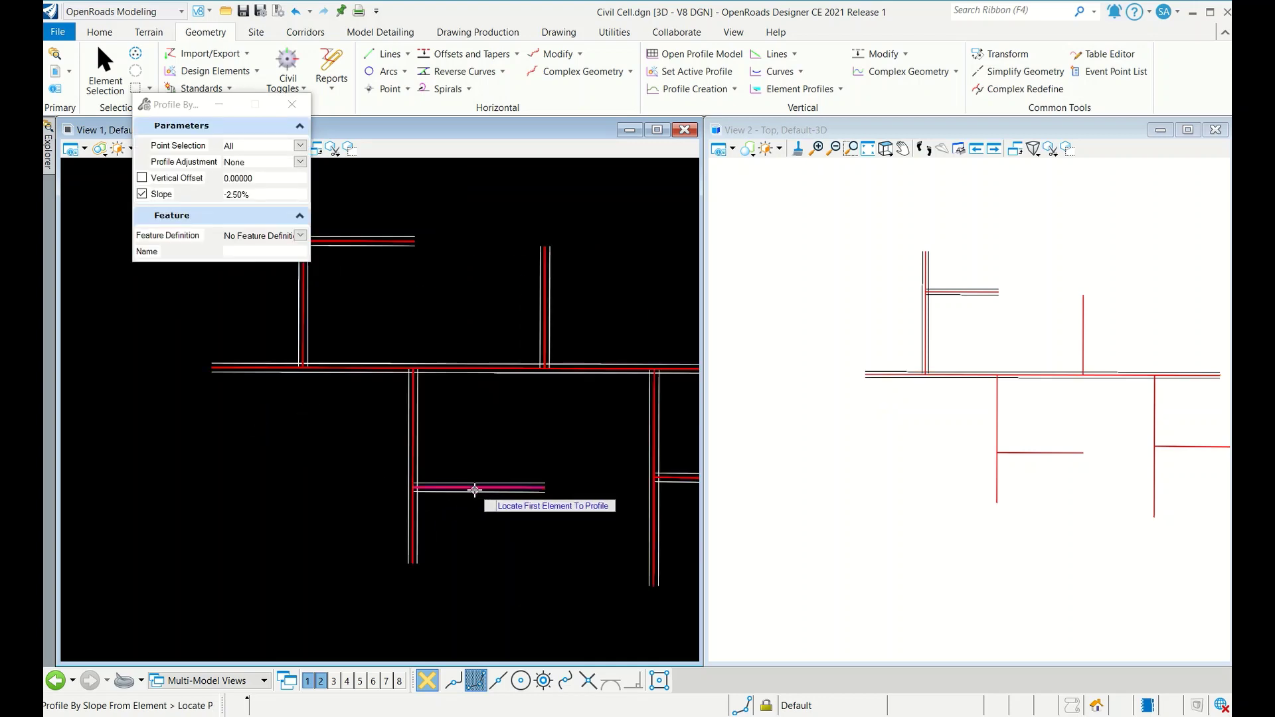
left_click(453, 492)
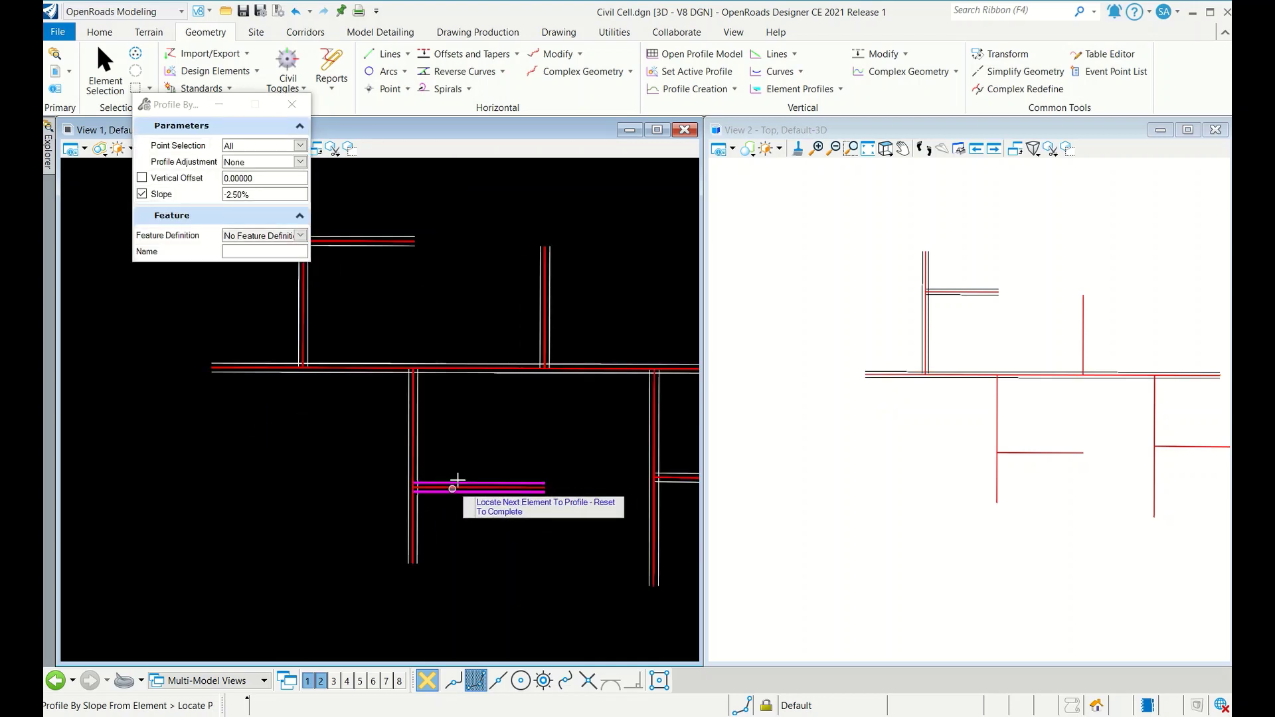
right_click(454, 489)
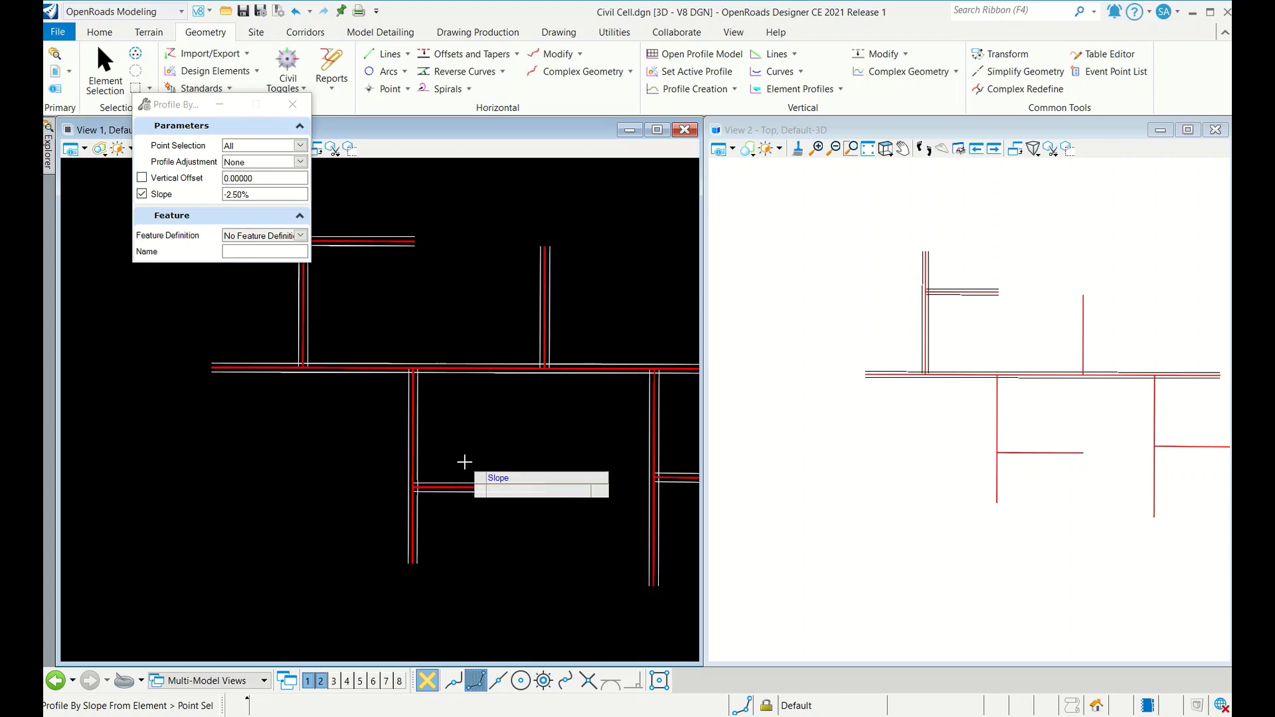
left_click(458, 461)
left_click(458, 462)
- Profile both pavement edges of the lower-left vertical road at -2.50% slope, using its centreline as reference
scroll(413, 428, "up", 3)
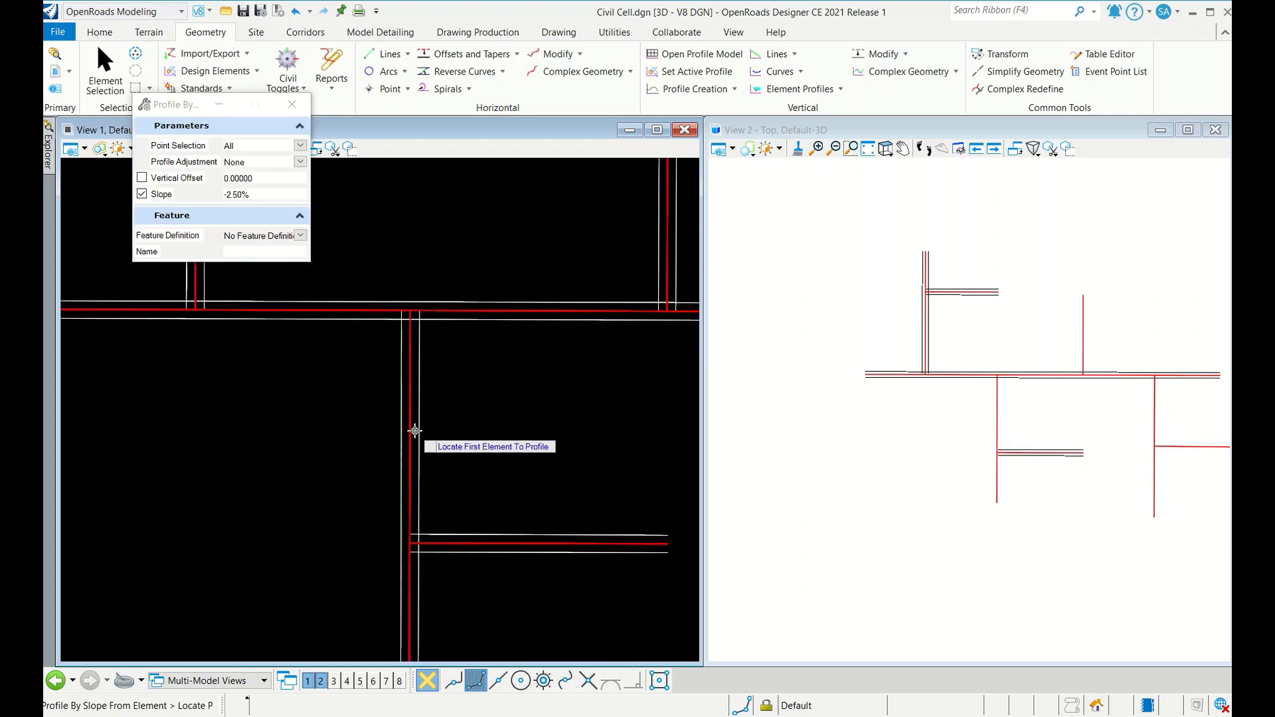
left_click(401, 425)
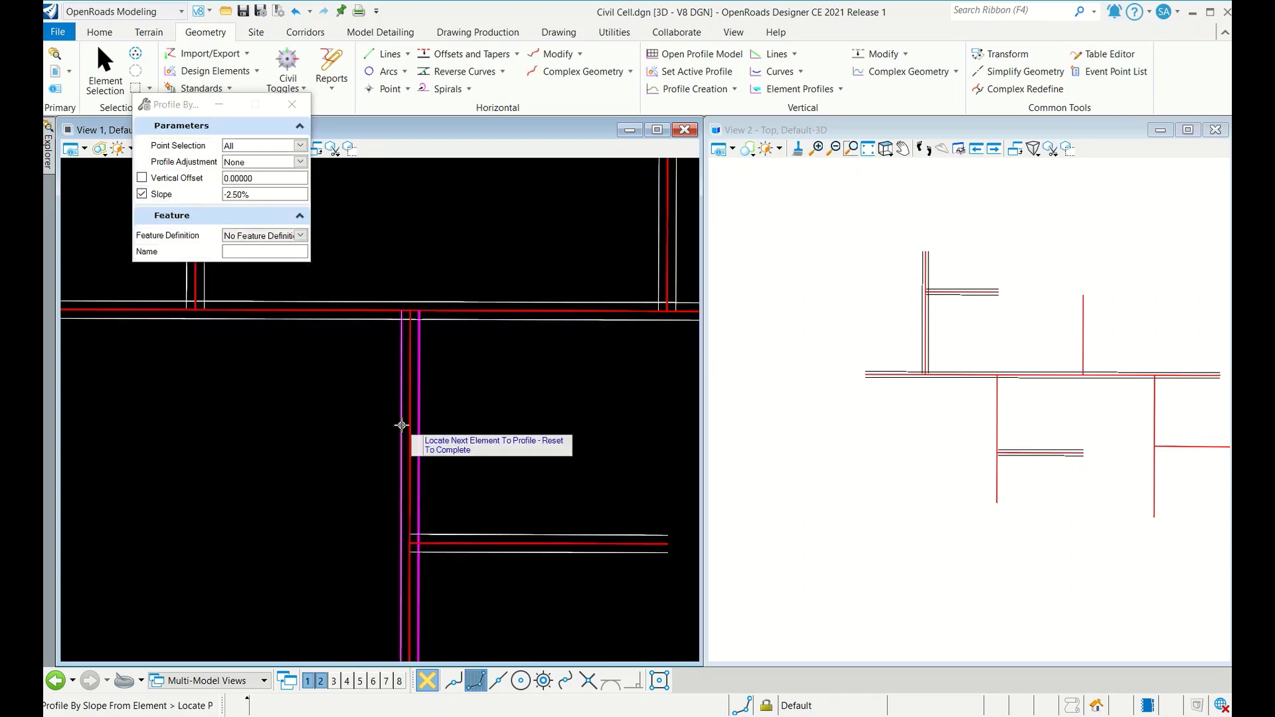
right_click(435, 423)
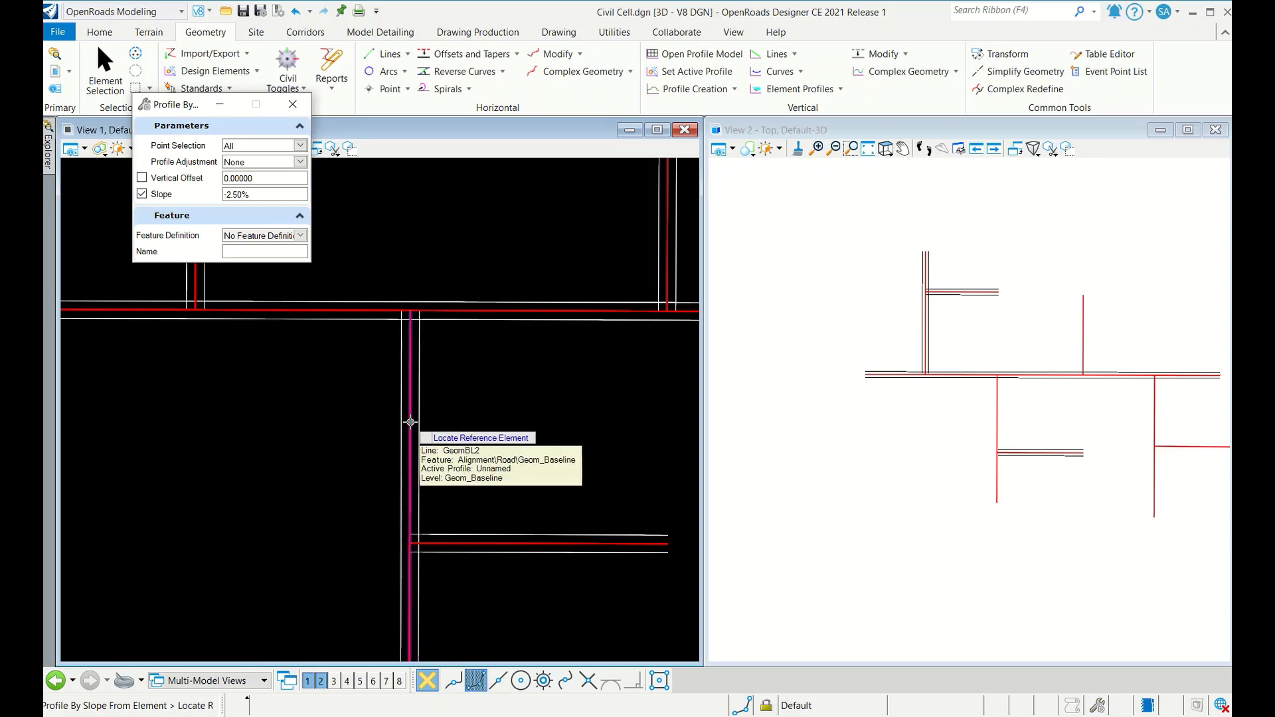
left_click(409, 423)
left_click(456, 419)
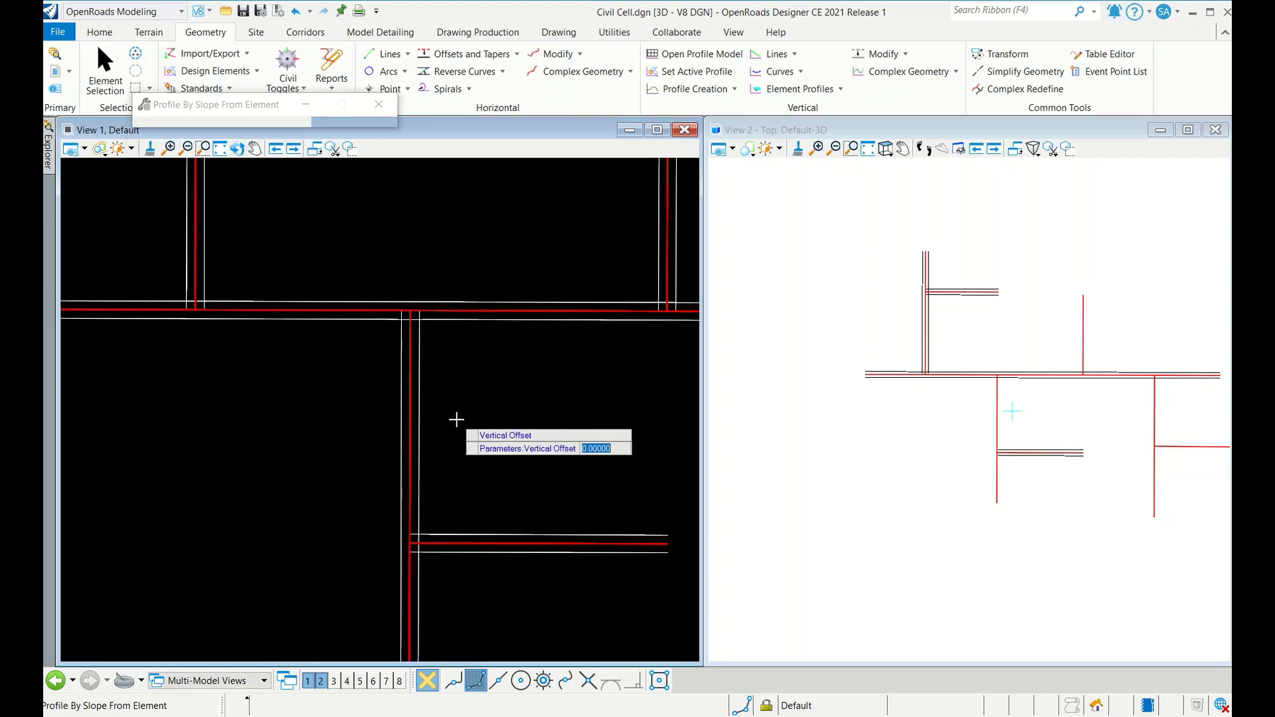
left_click(456, 419)
- Profile both pavement edges of the upper-right vertical road at -2.50% slope from its centreline
scroll(364, 398, "down", 3)
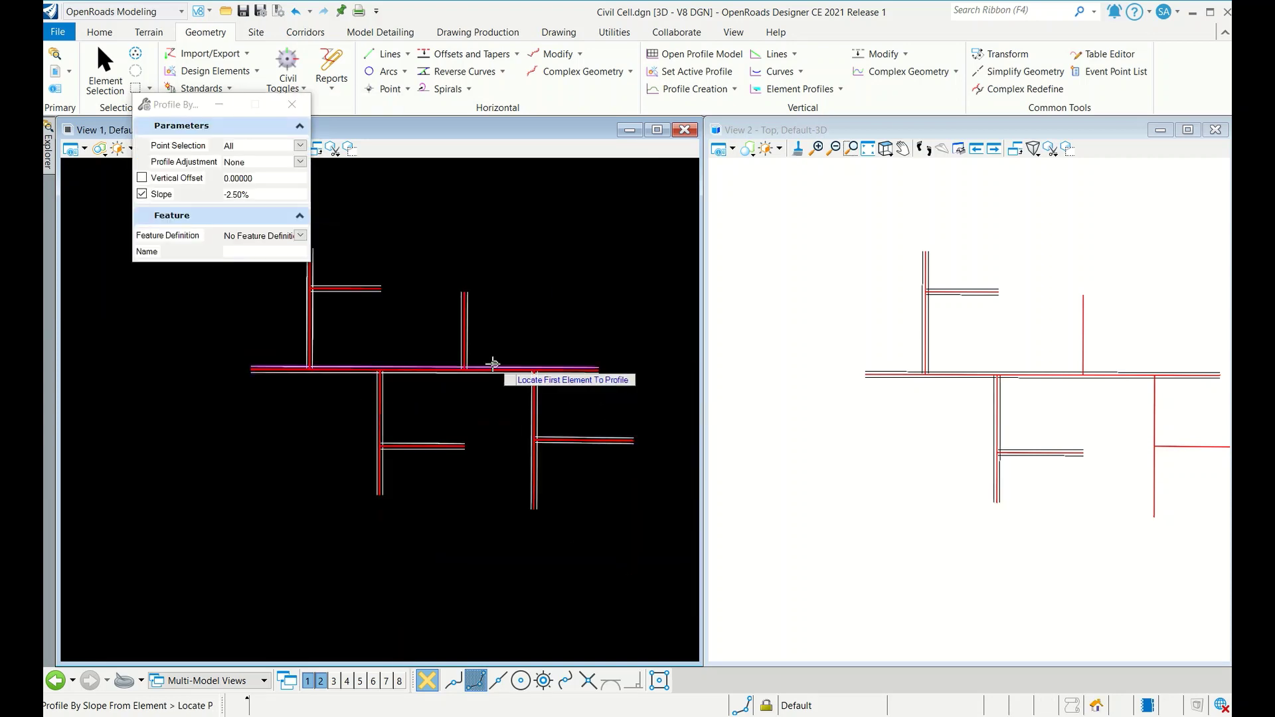
scroll(472, 339, "up", 2)
left_click(460, 332)
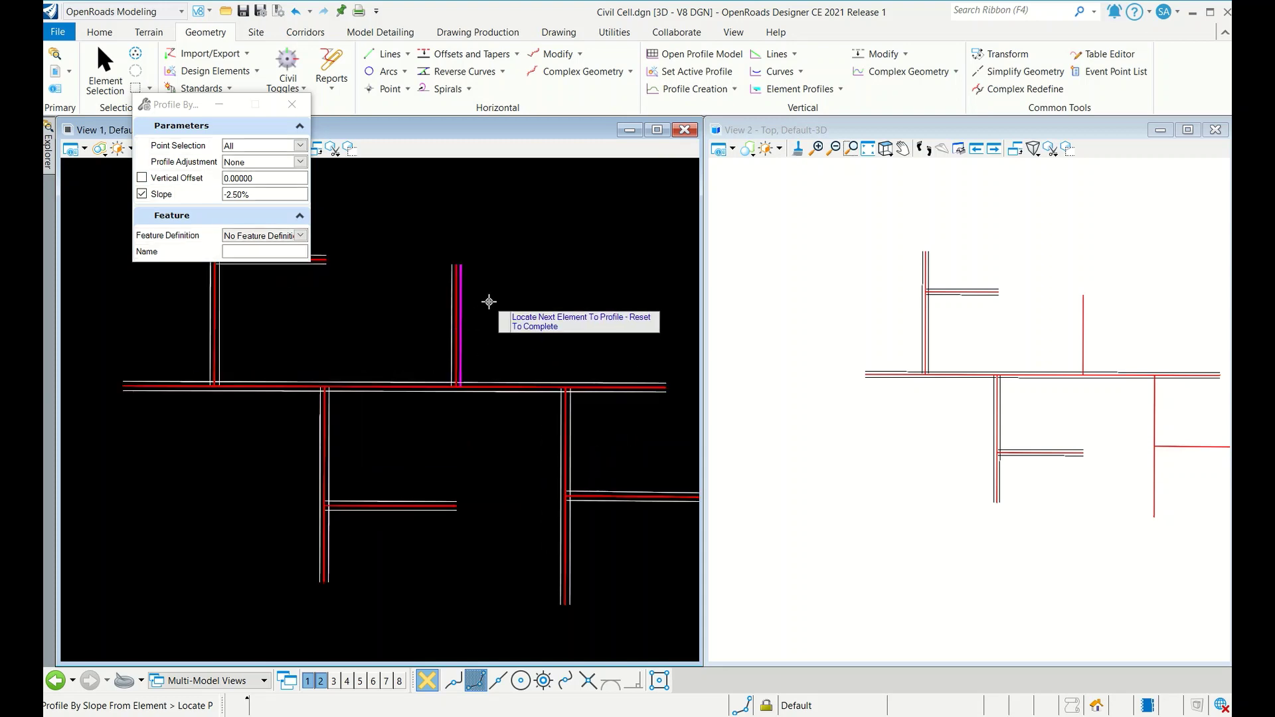
right_click(487, 314)
left_click(456, 316)
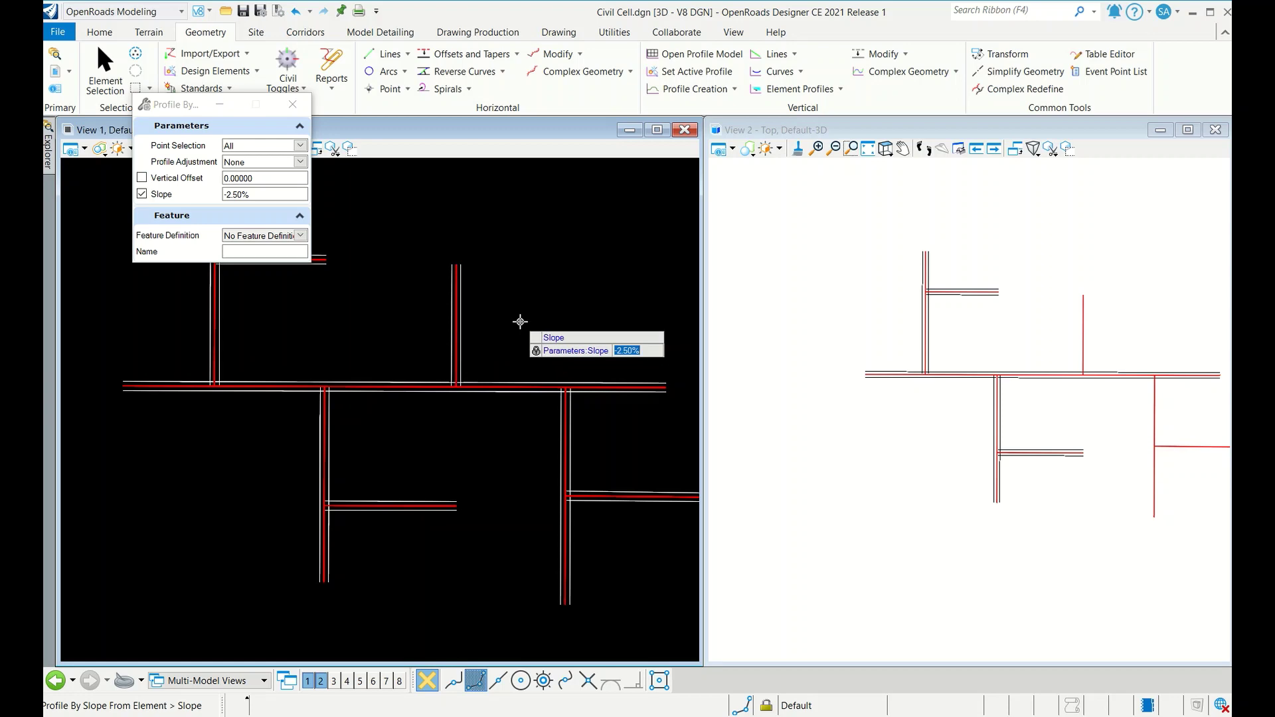
left_click(520, 322)
left_click(520, 321)
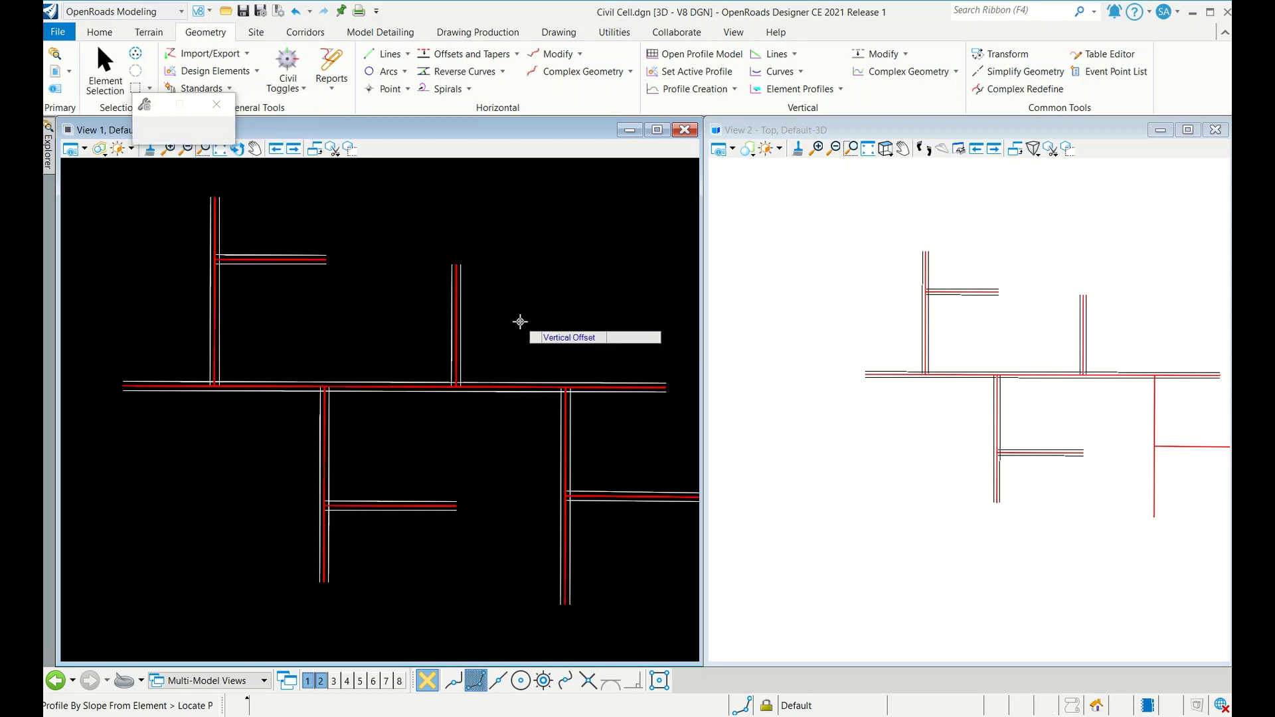
- Profile both pavement edges of the lower-right vertical road at -2.50% slope from its centreline
middle_click_drag(436, 371, 404, 354)
scroll(542, 451, "up", 1)
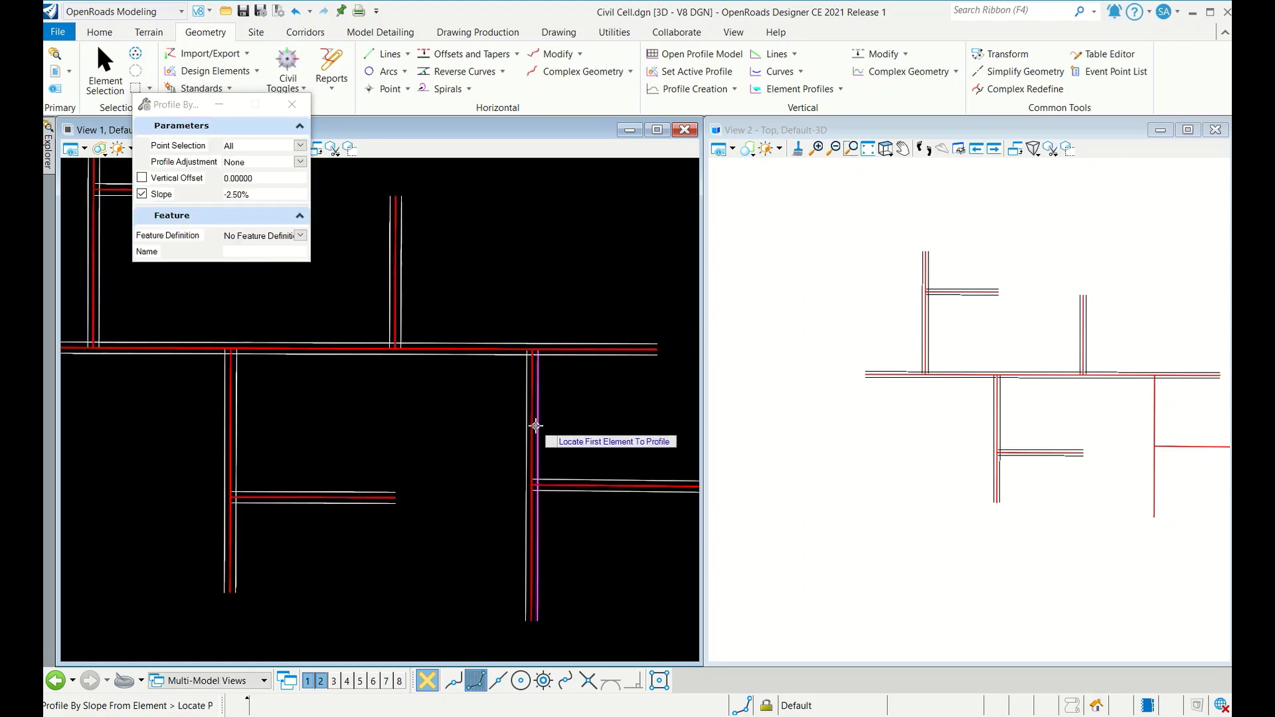
left_click(527, 418)
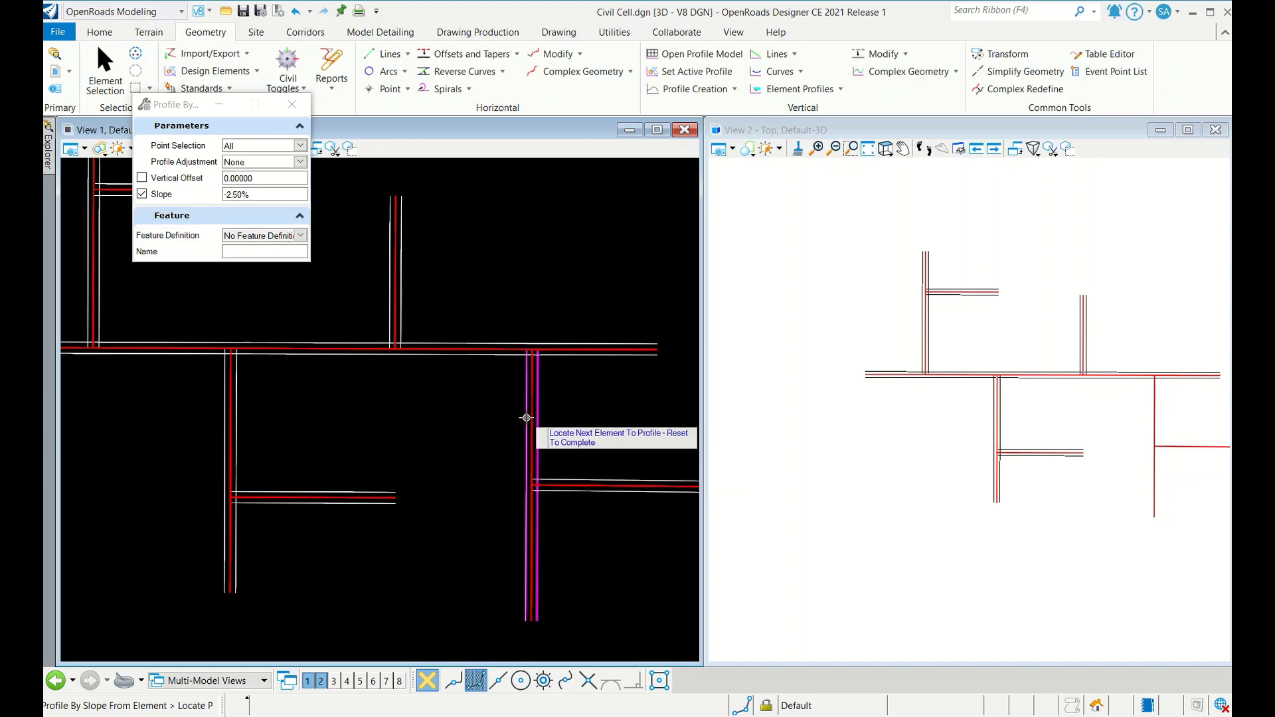
right_click(485, 415)
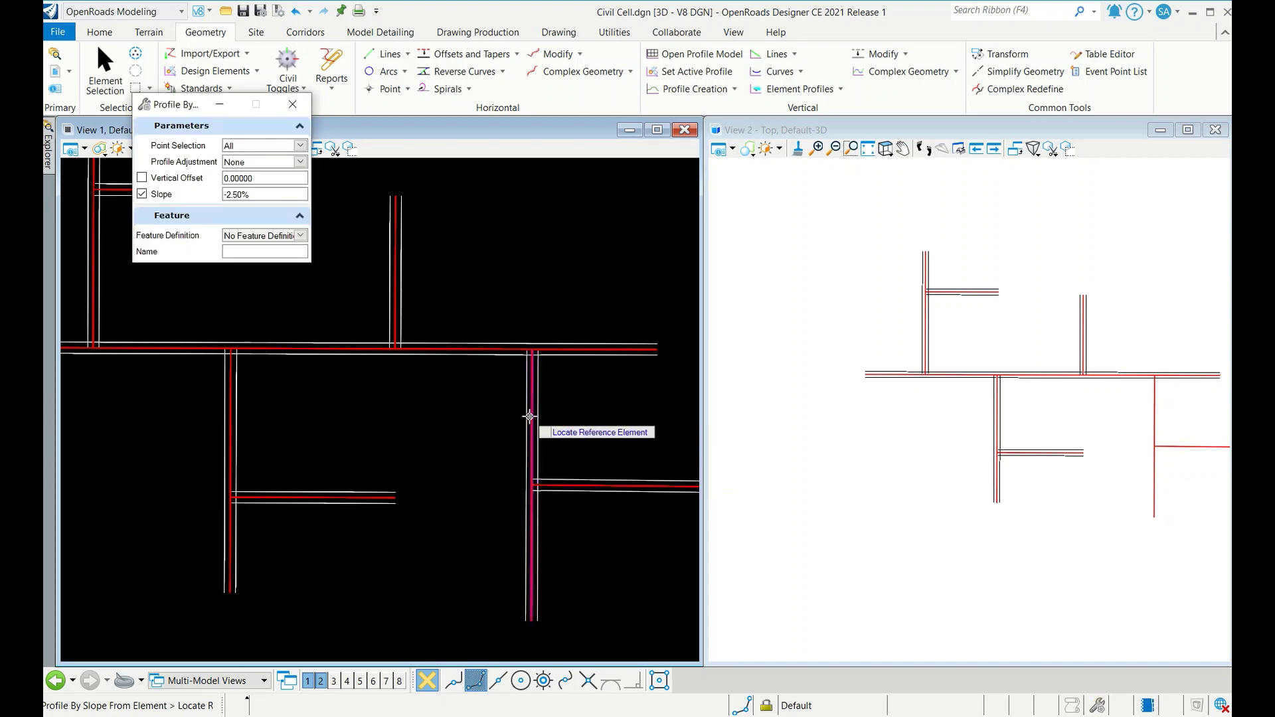
left_click(483, 415)
left_click(483, 415)
left_click(483, 416)
left_click(483, 415)
scroll(450, 418, "down", 2)
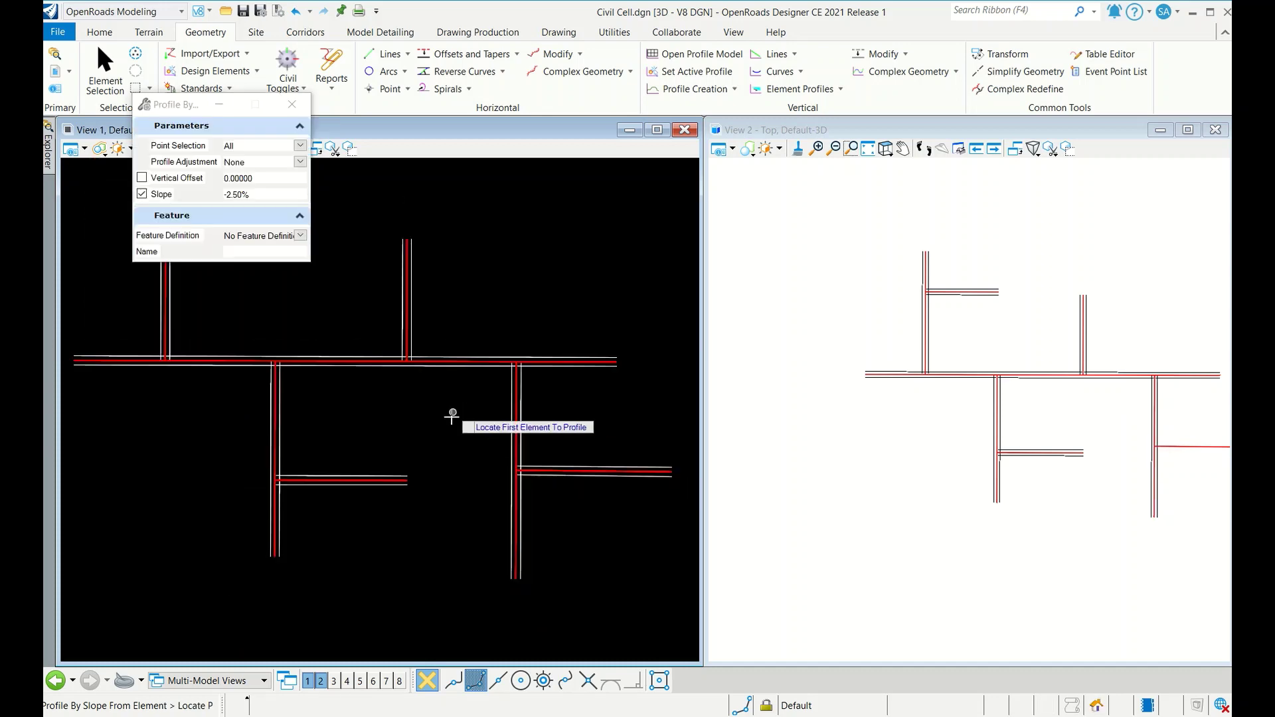
left_click(511, 437)
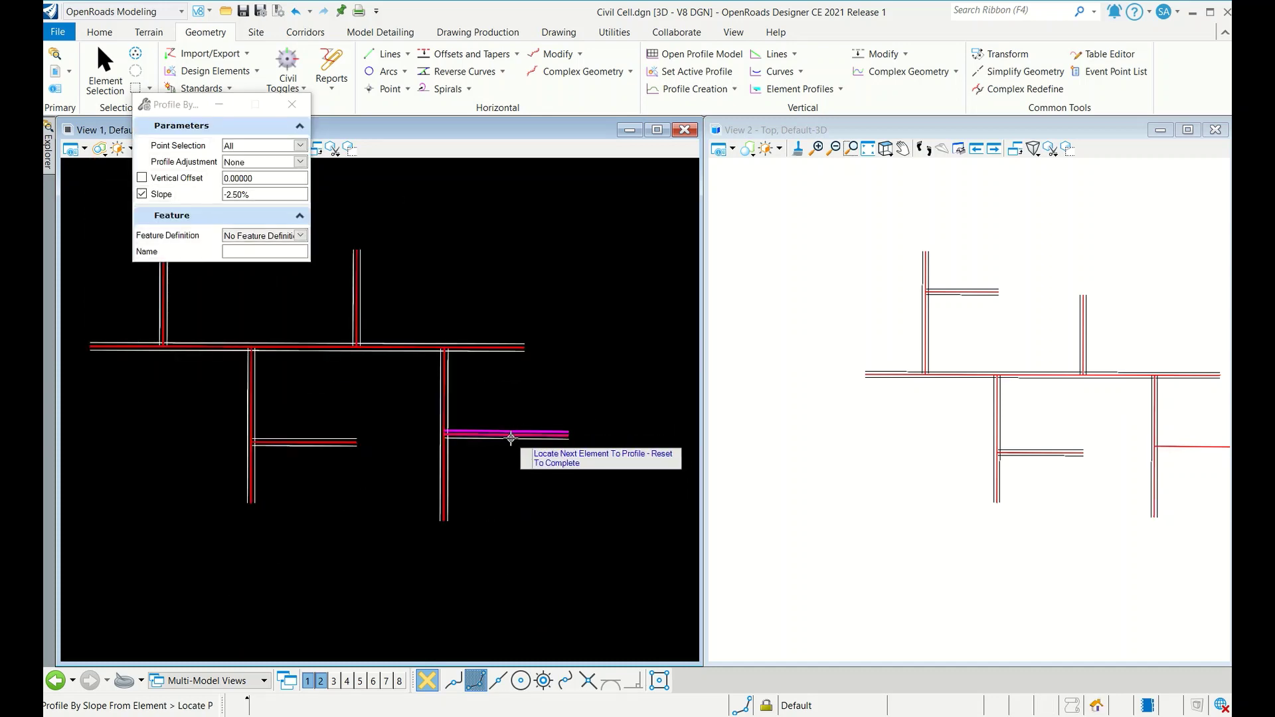
scroll(513, 442, "up", 3)
right_click(514, 425)
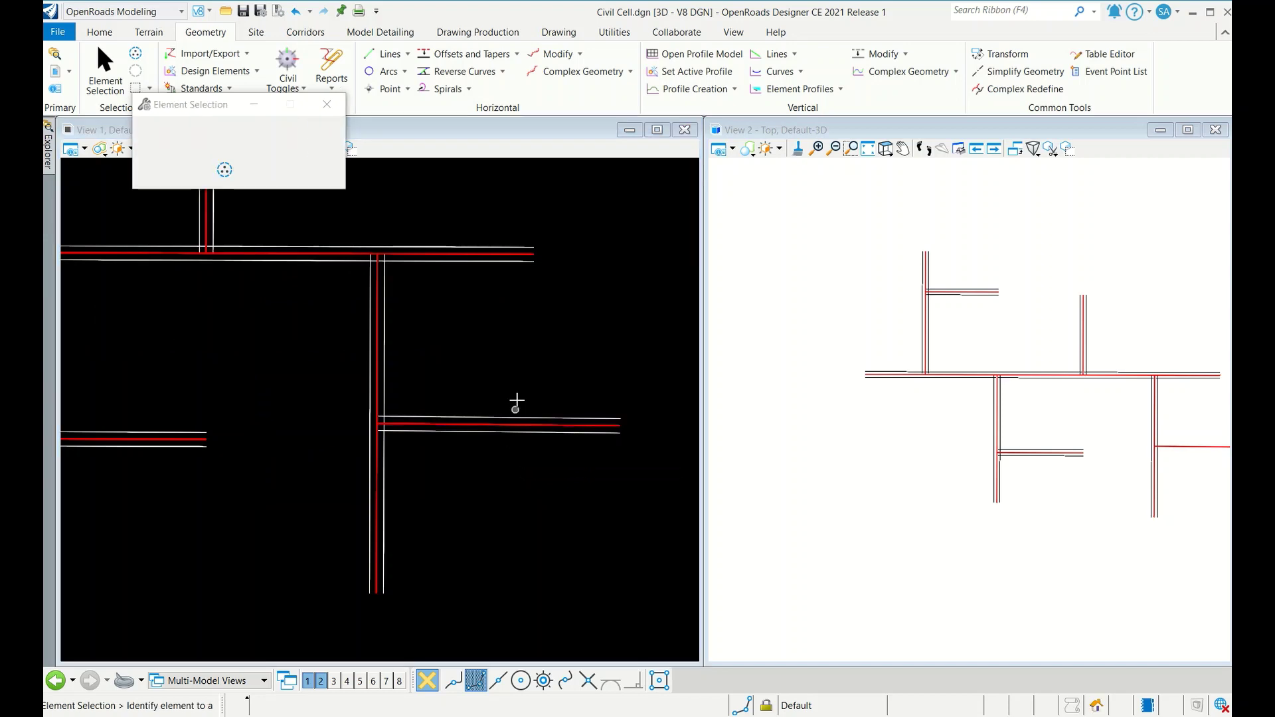
- Profile both pavement edges of the lower-right horizontal branch at -2.50% slope from its centreline, then end the command and close the Element Selection settings
left_click(793, 91)
left_click(526, 433)
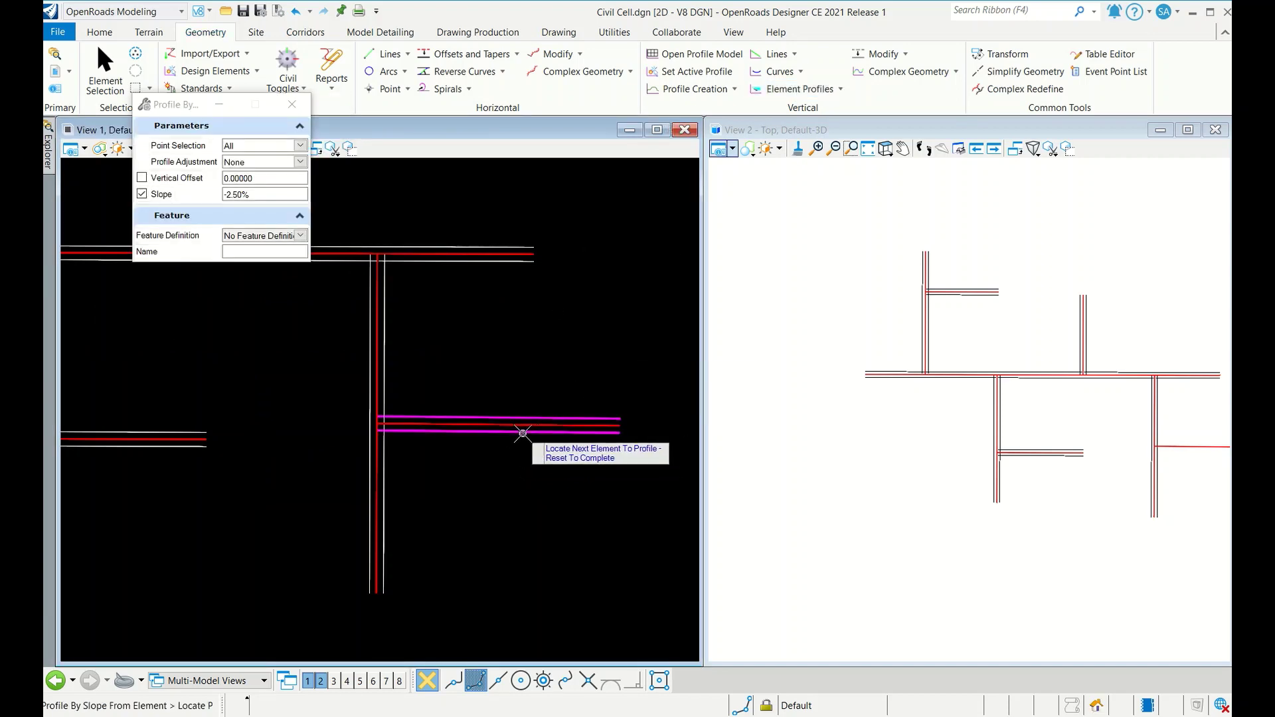
right_click(529, 421)
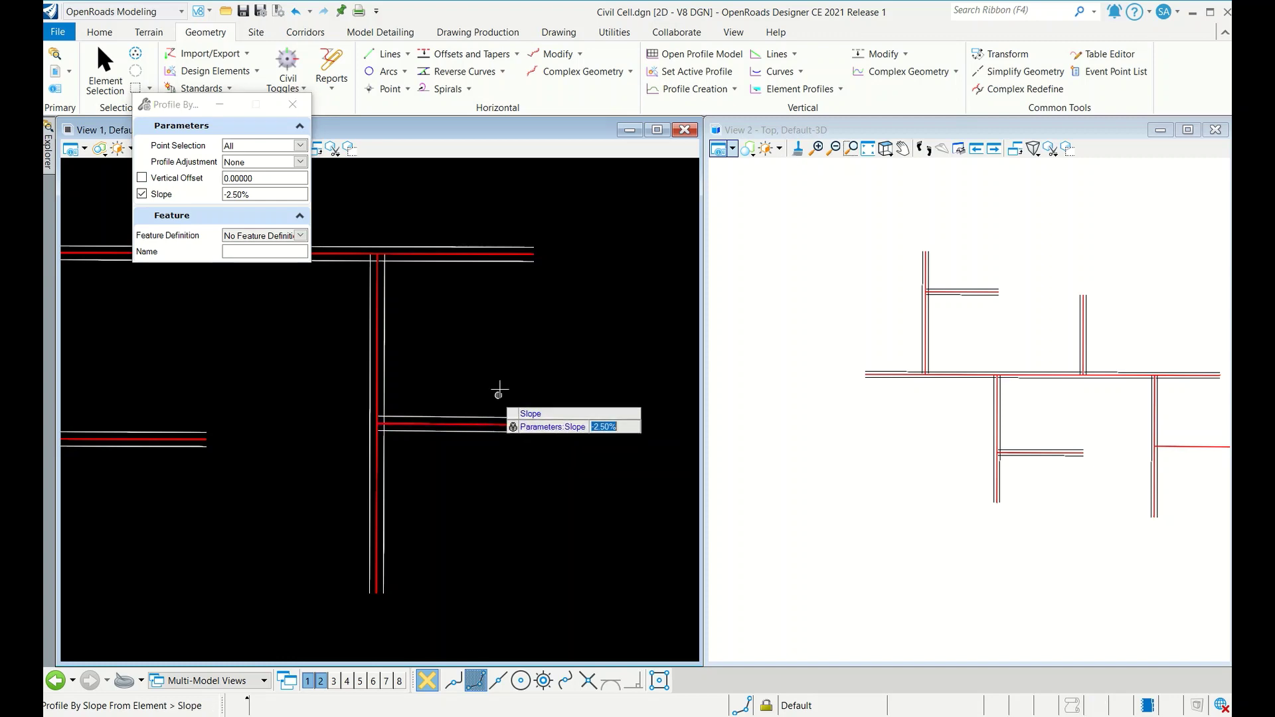
left_click(500, 359)
left_click(500, 359)
left_click(500, 359)
scroll(915, 408, "down", 1)
scroll(1016, 427, "down", 1)
scroll(1052, 370, "up", 2)
scroll(865, 334, "down", 2)
scroll(865, 333, "up", 2)
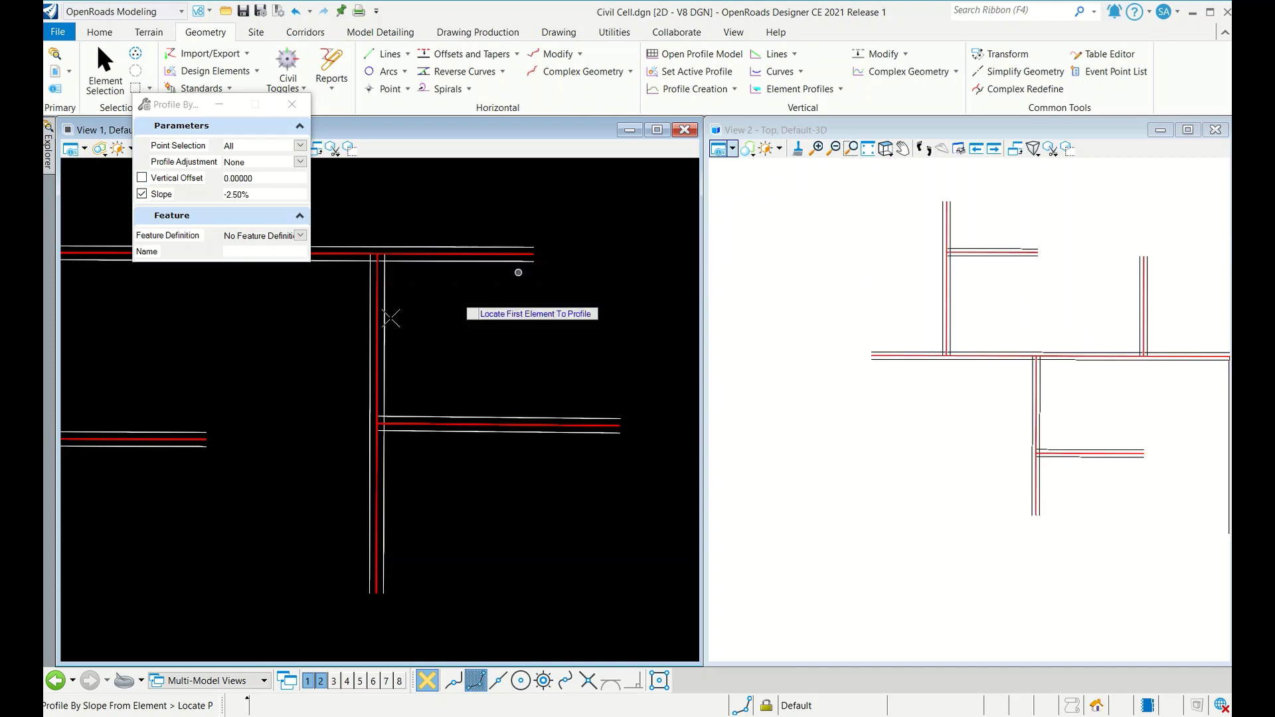
scroll(442, 341, "down", 3)
right_click(458, 355)
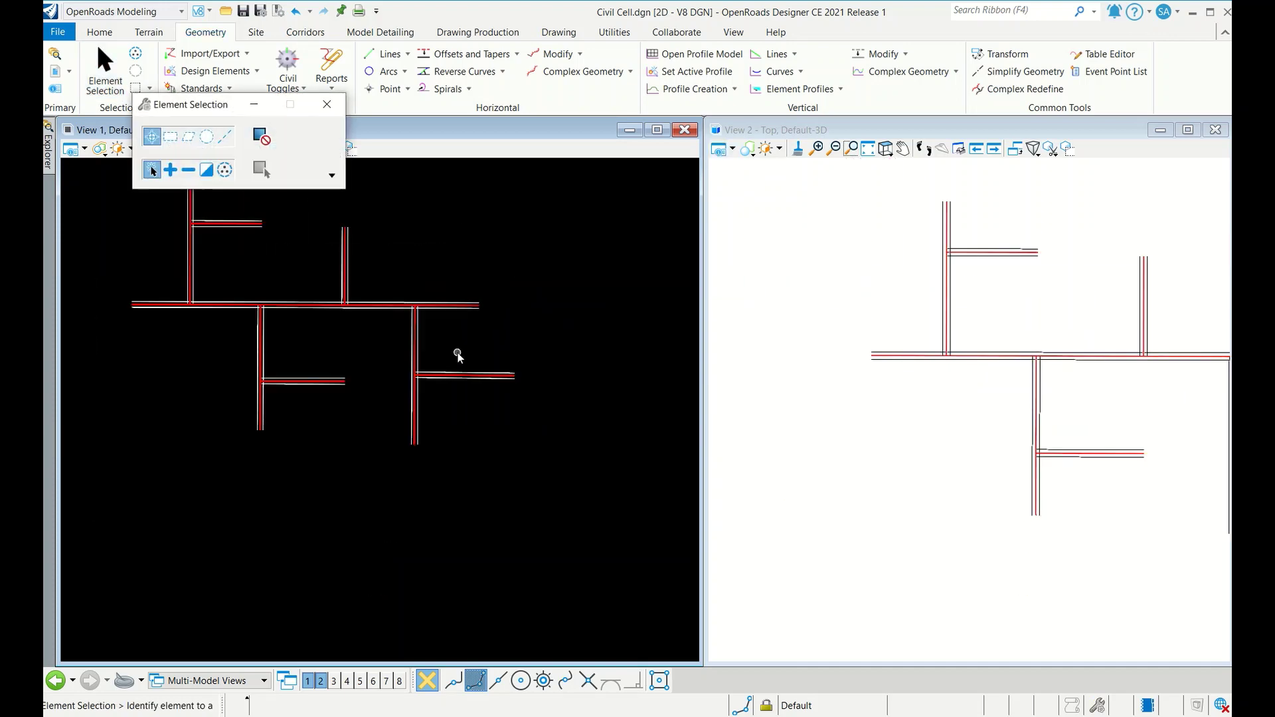
middle_click_drag(212, 330, 318, 401)
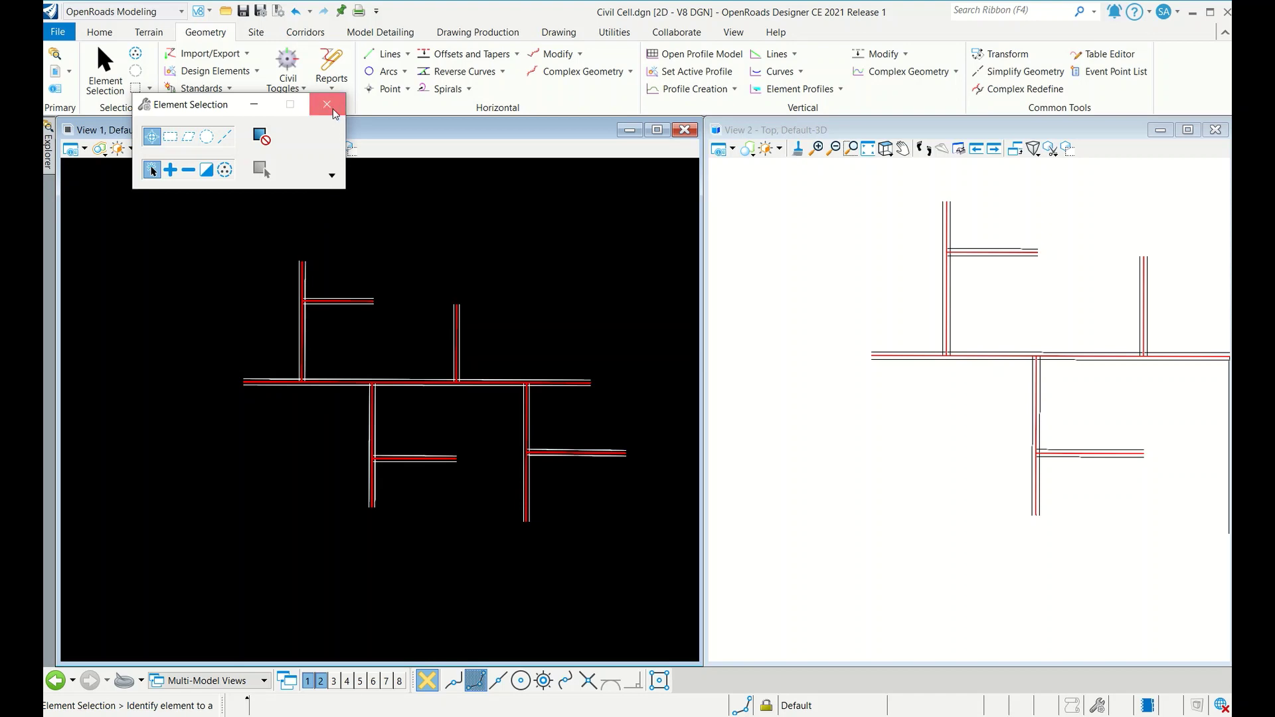
left_click(327, 105)
scroll(273, 376, "up", 4)
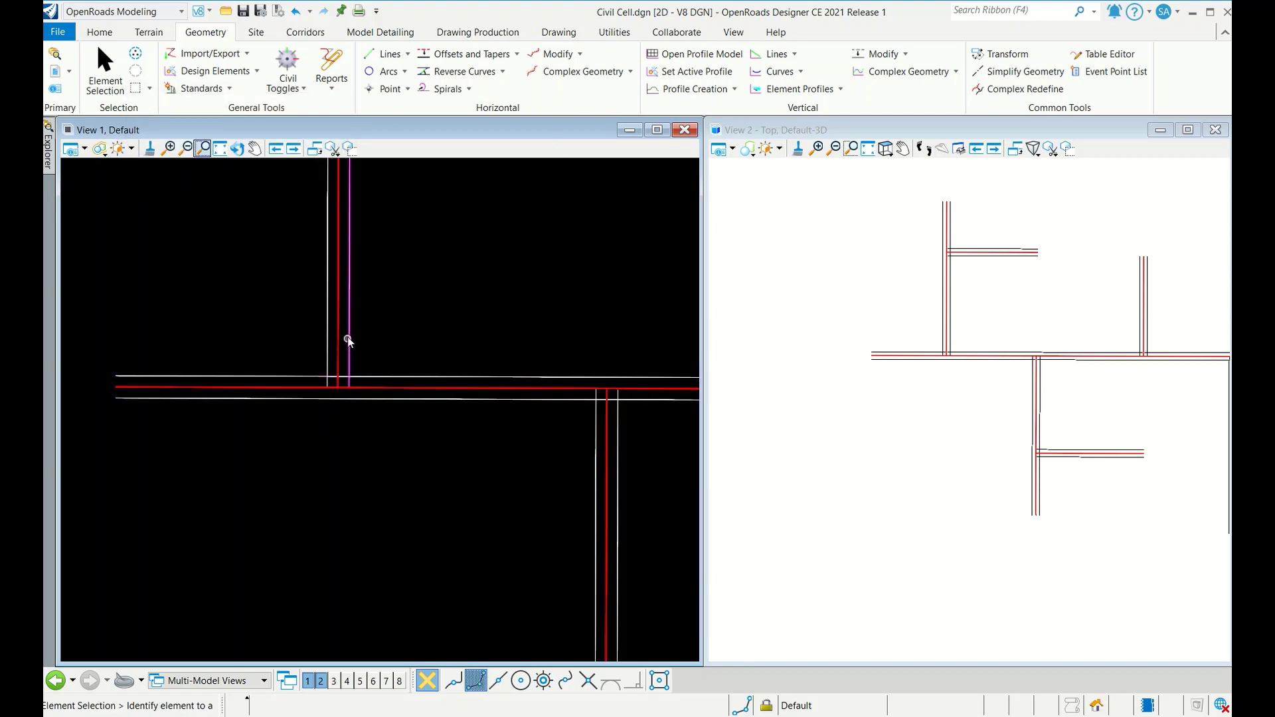
scroll(308, 403, "down", 1)
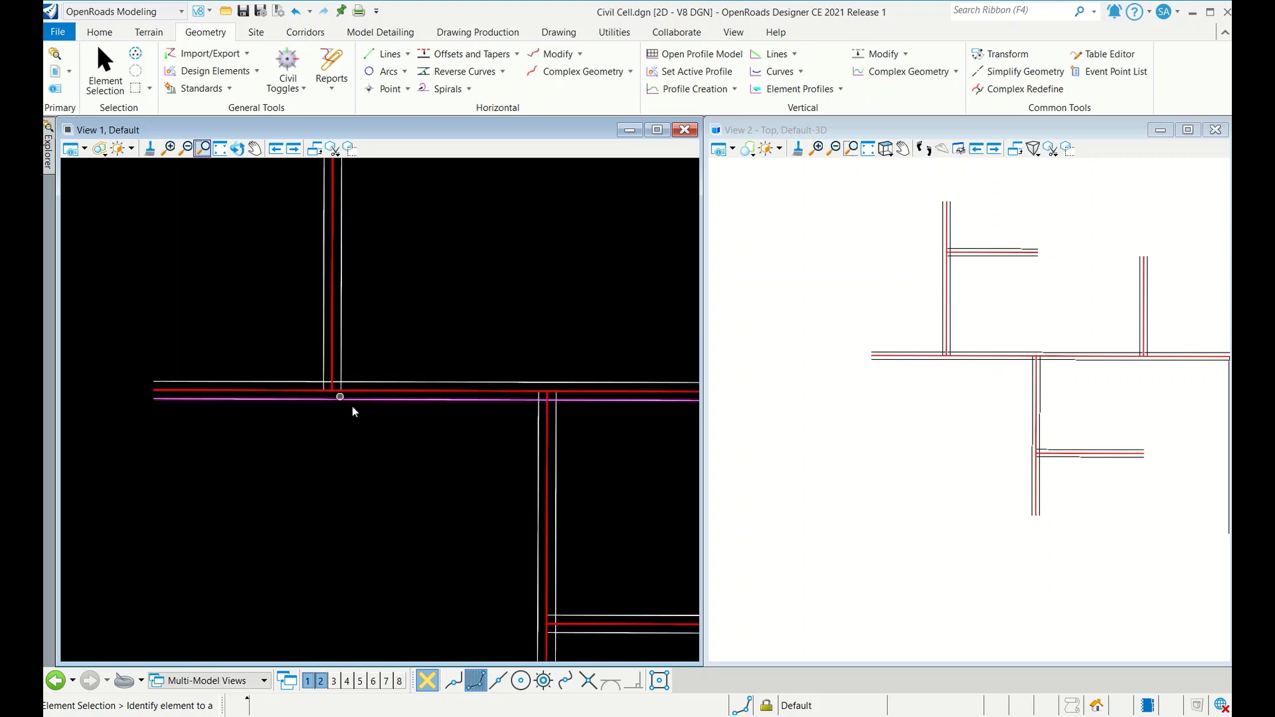
scroll(321, 403, "down", 2)
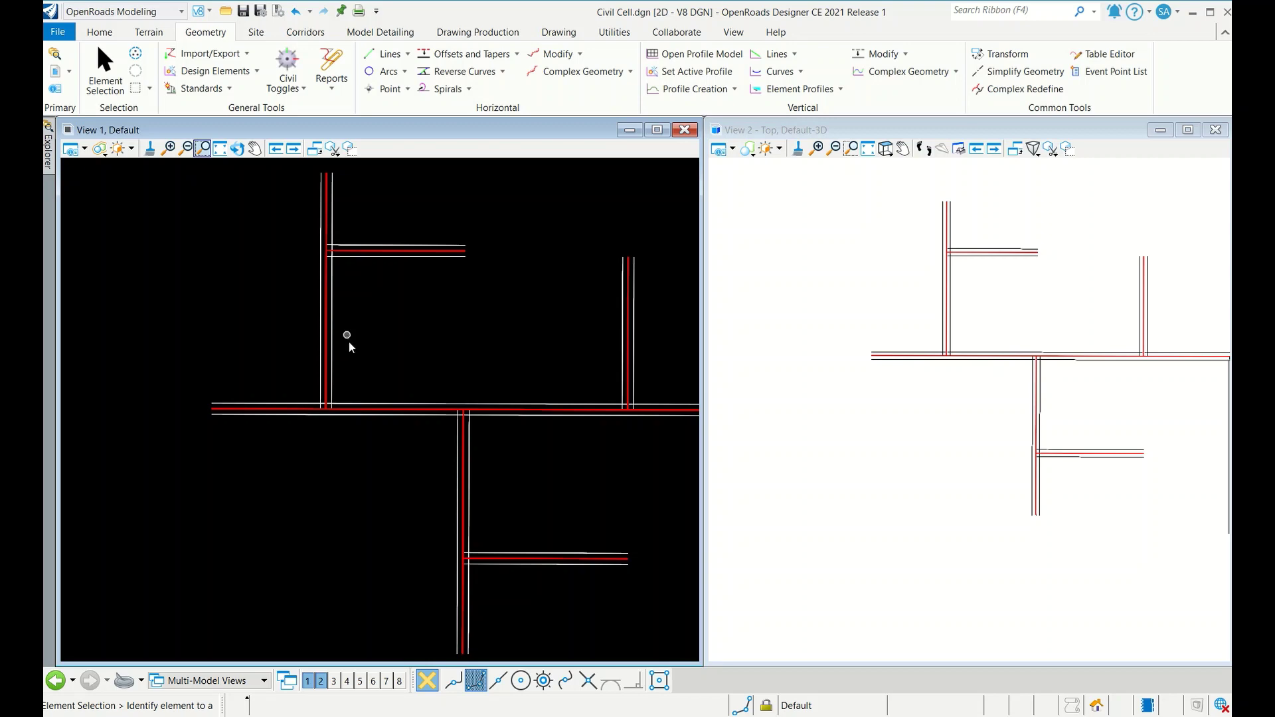
scroll(359, 357, "down", 3)
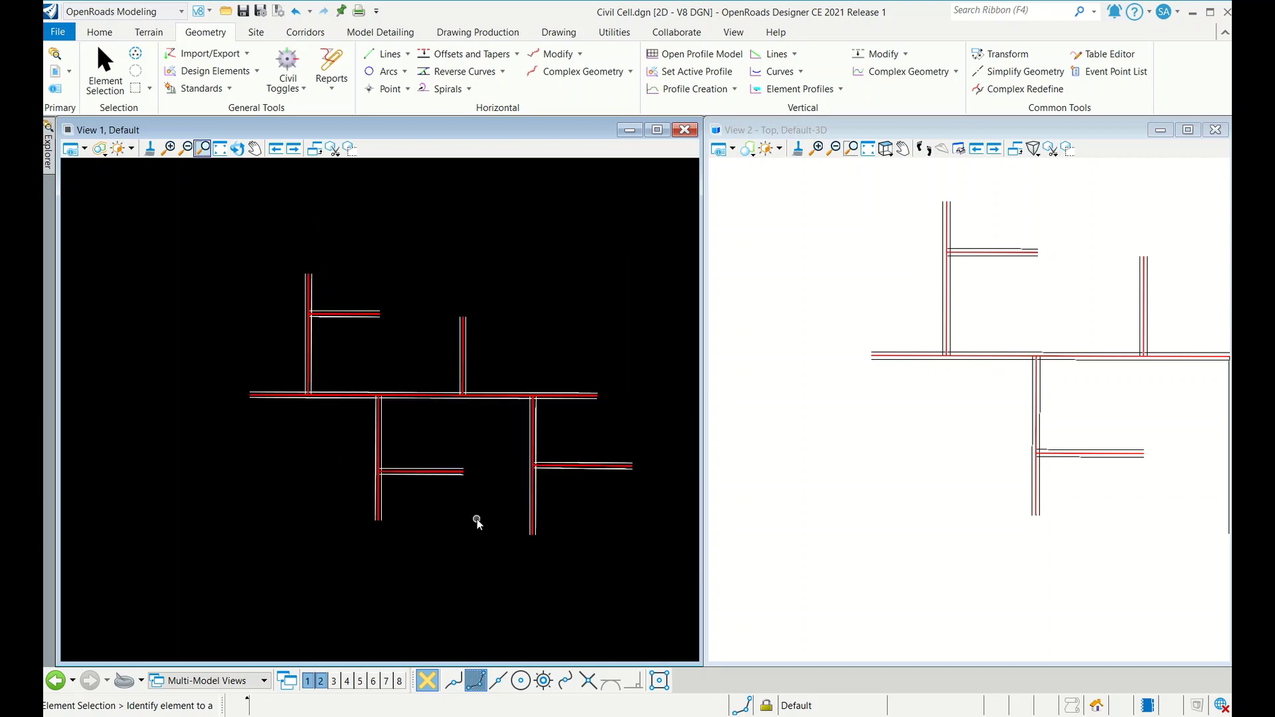
- Start the Place Civil Cell command and open the civil cell library picker
scroll(309, 397, "up", 3)
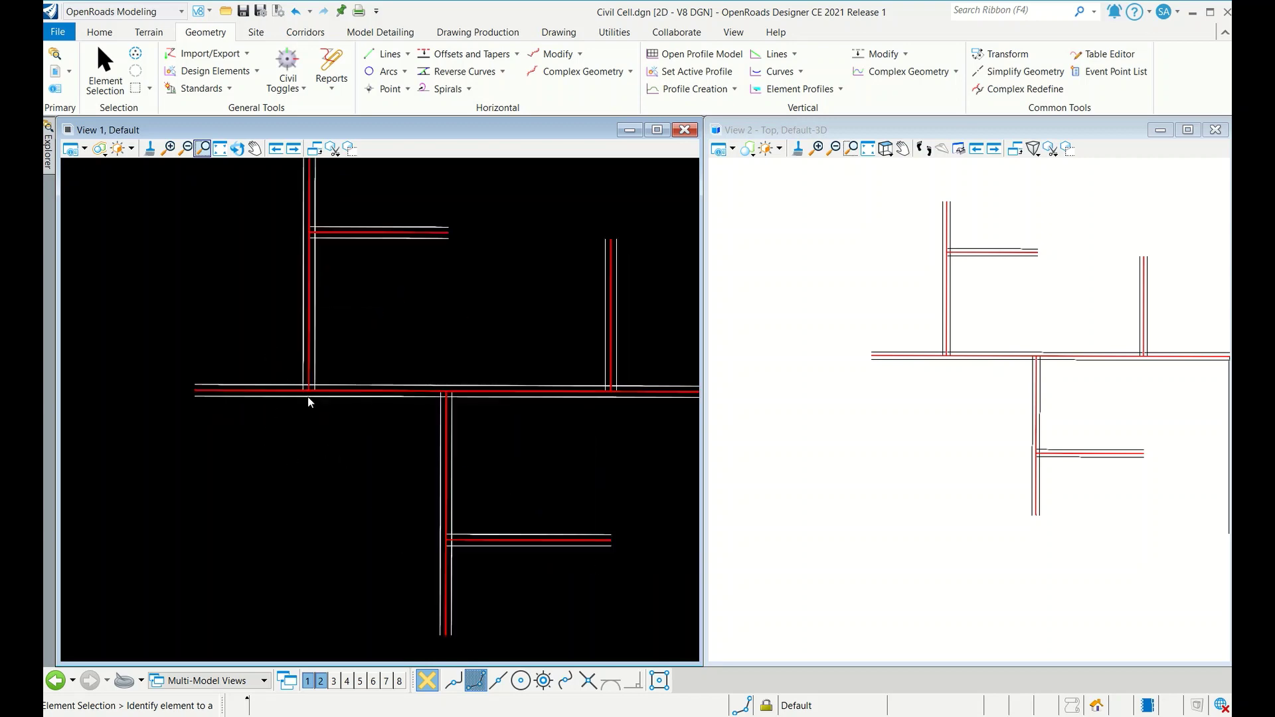
scroll(258, 406, "down", 3)
scroll(521, 488, "up", 3)
scroll(511, 475, "up", 2)
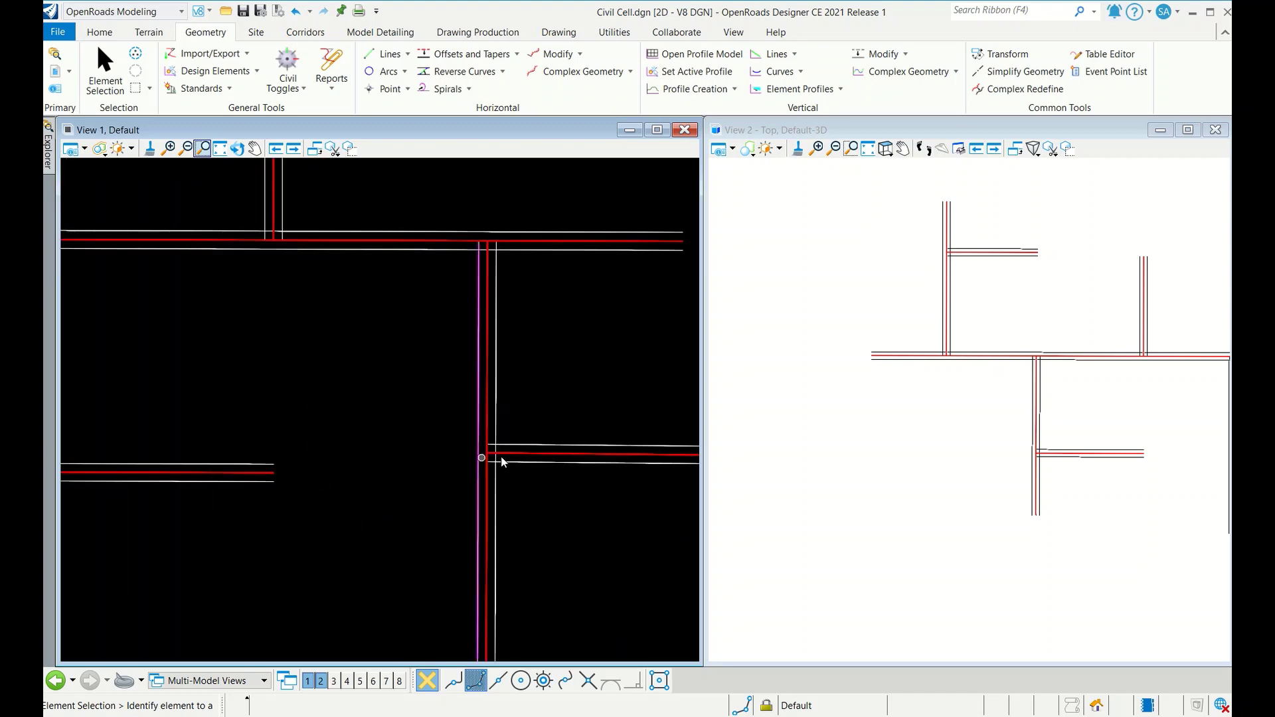
left_click(383, 34)
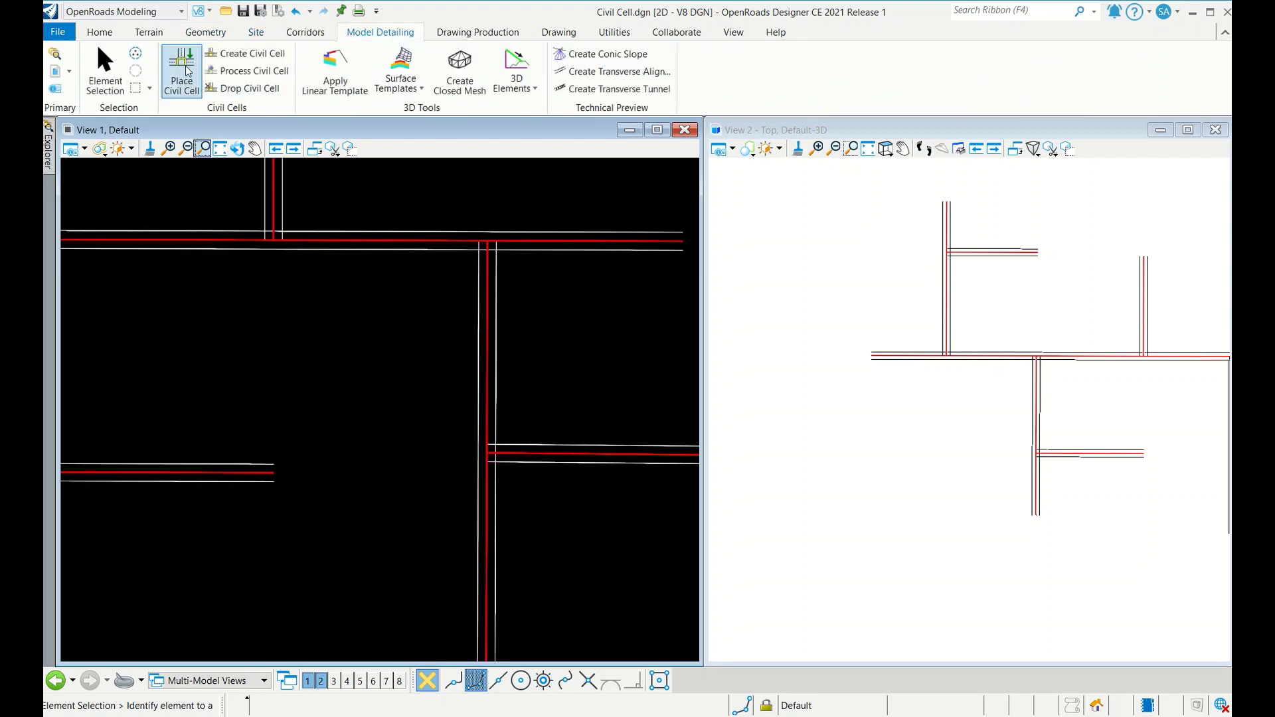
scroll(458, 419, "down", 5)
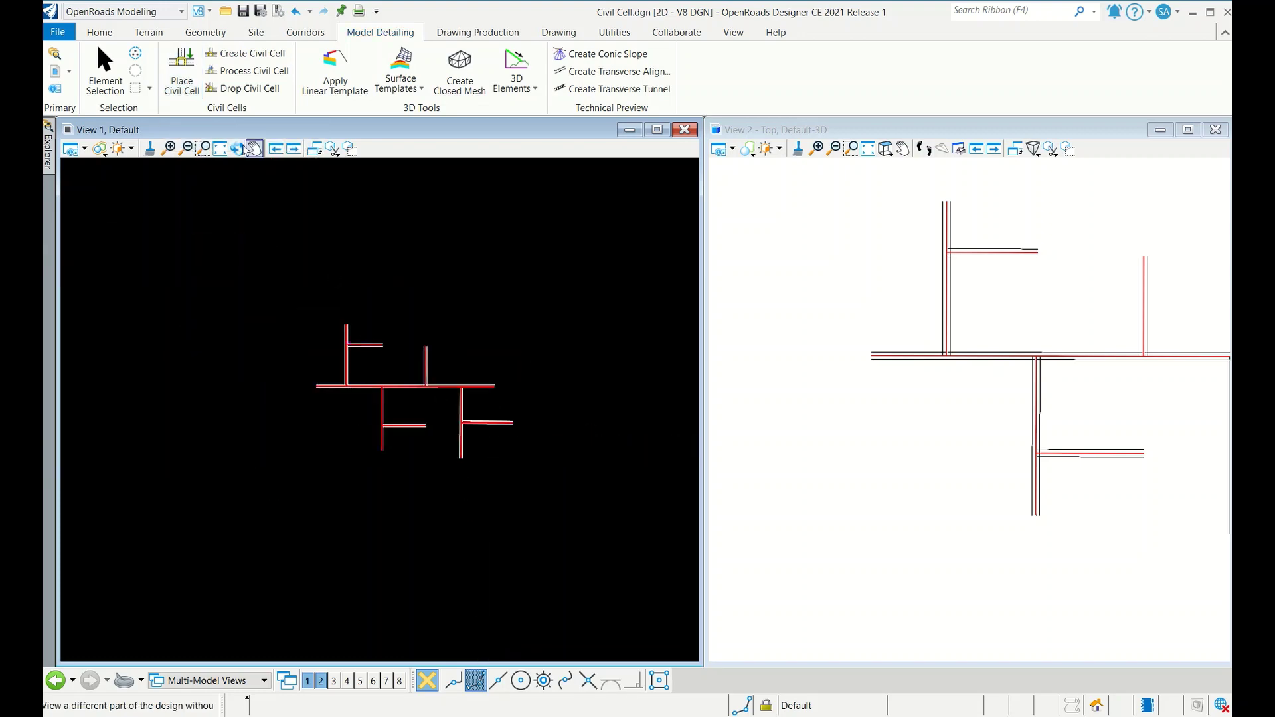
left_click(181, 70)
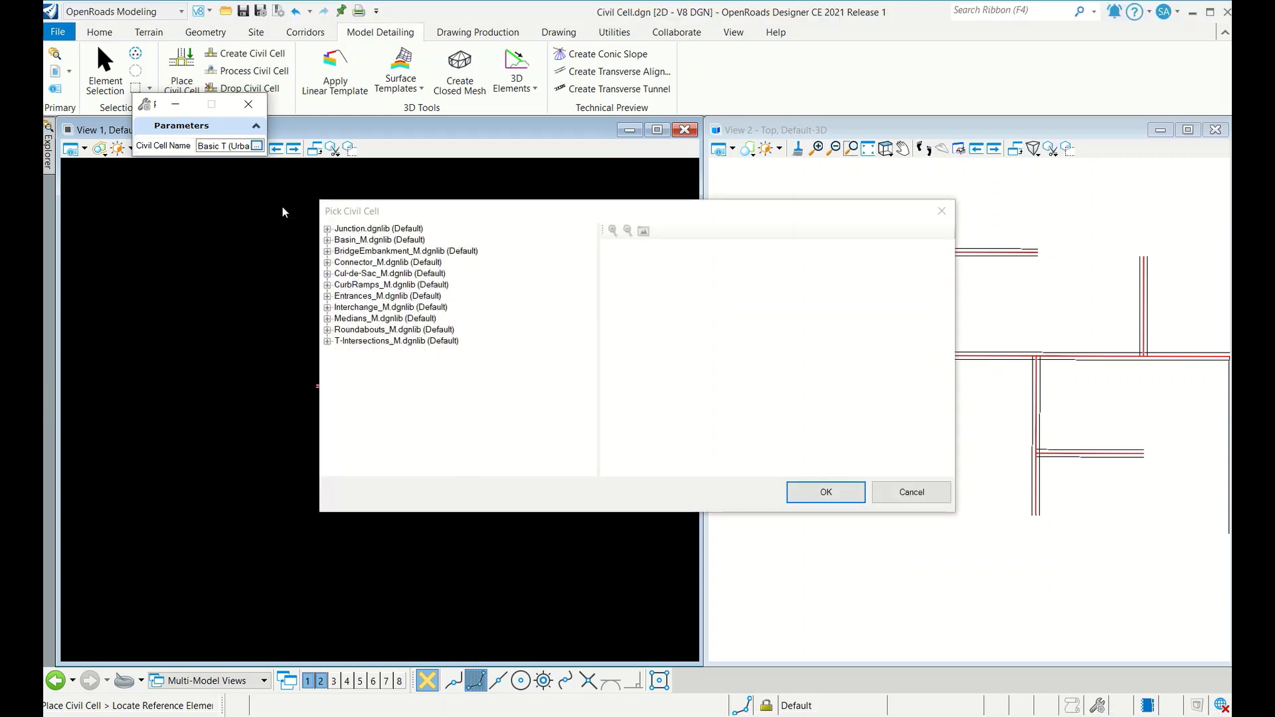
- Preview the Junction-1, Basin, Bridge Embankment and Cul-de-Sac civil cells, and list the cells in the Connector_M library
left_click(328, 230)
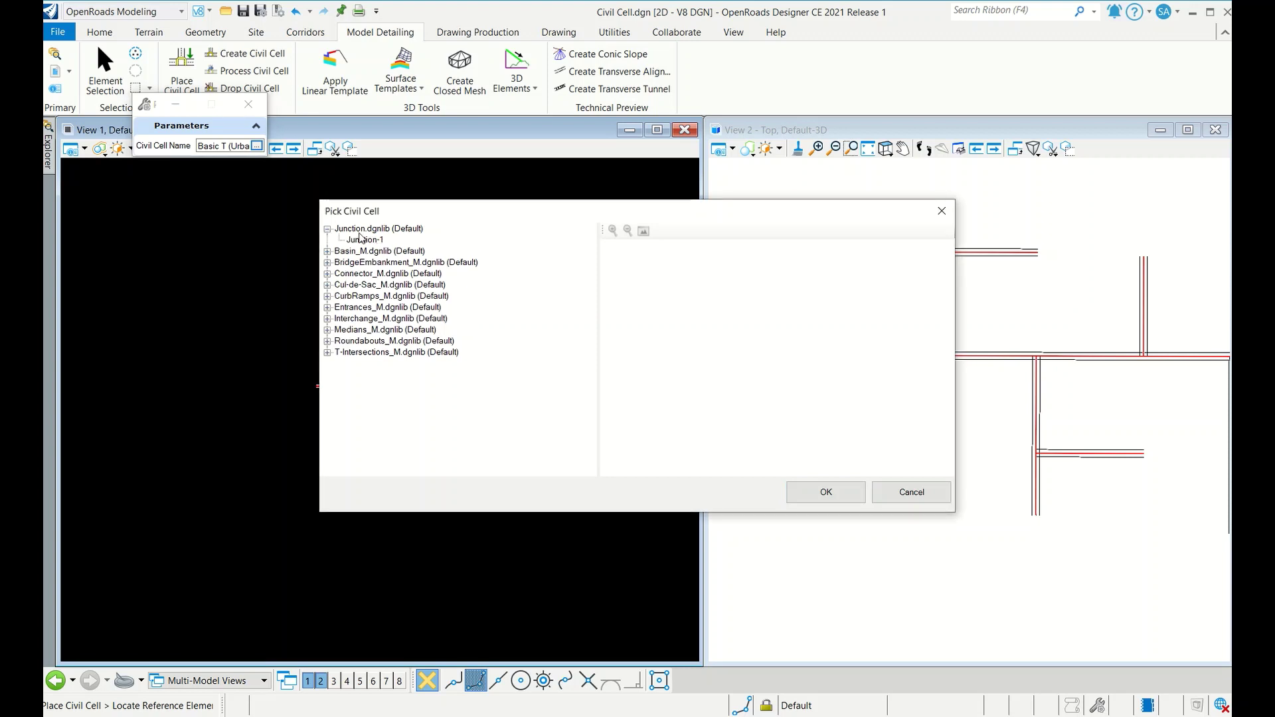
left_click(364, 240)
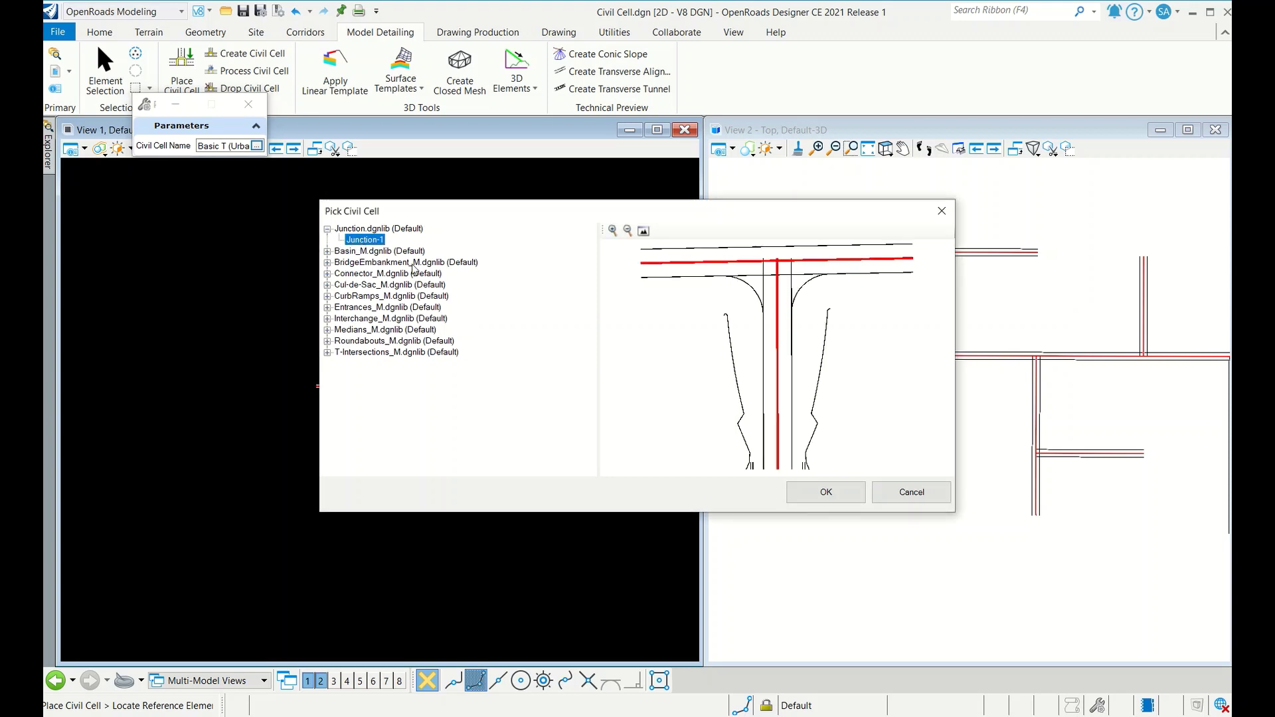
left_click(328, 252)
left_click(356, 263)
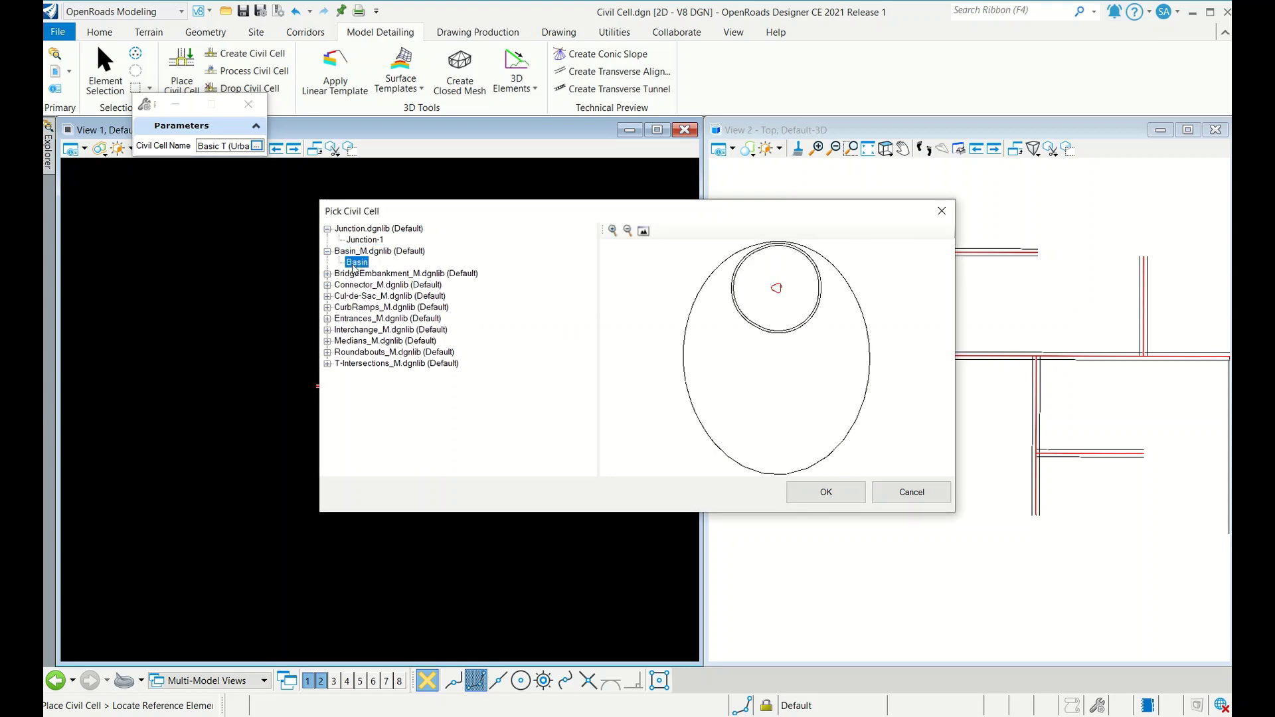
left_click(329, 274)
left_click(361, 285)
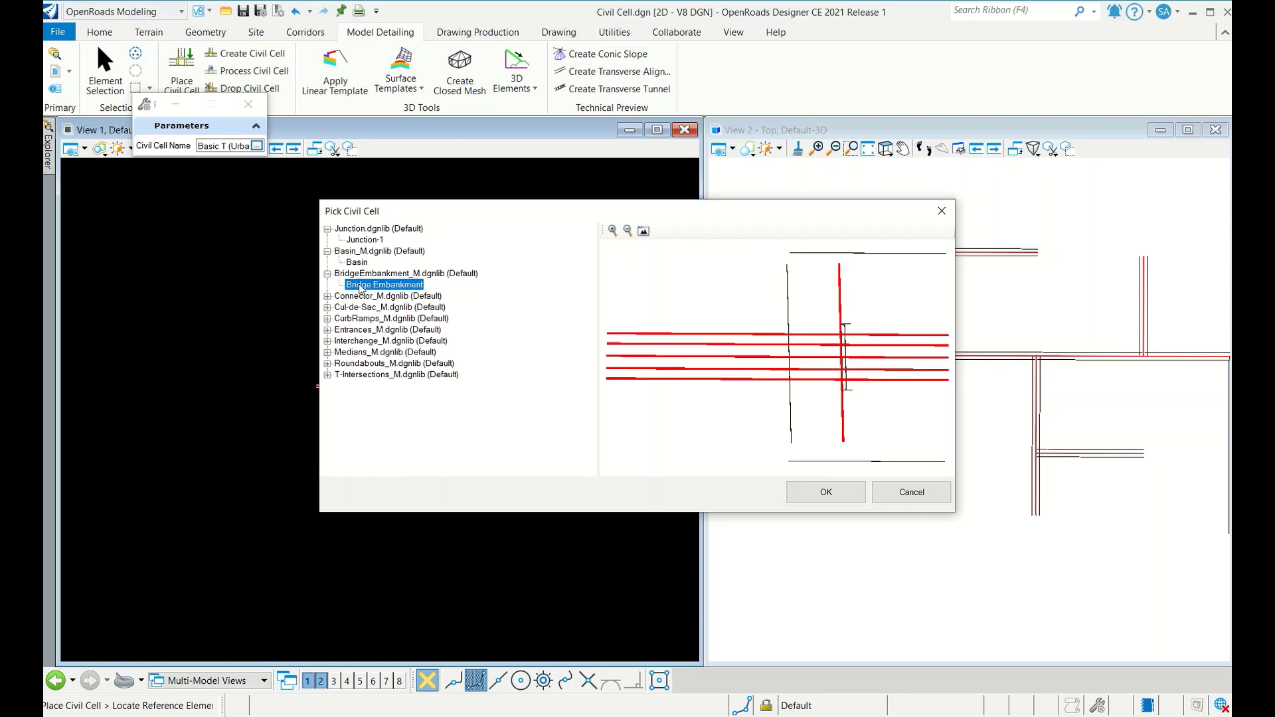
left_click(327, 297)
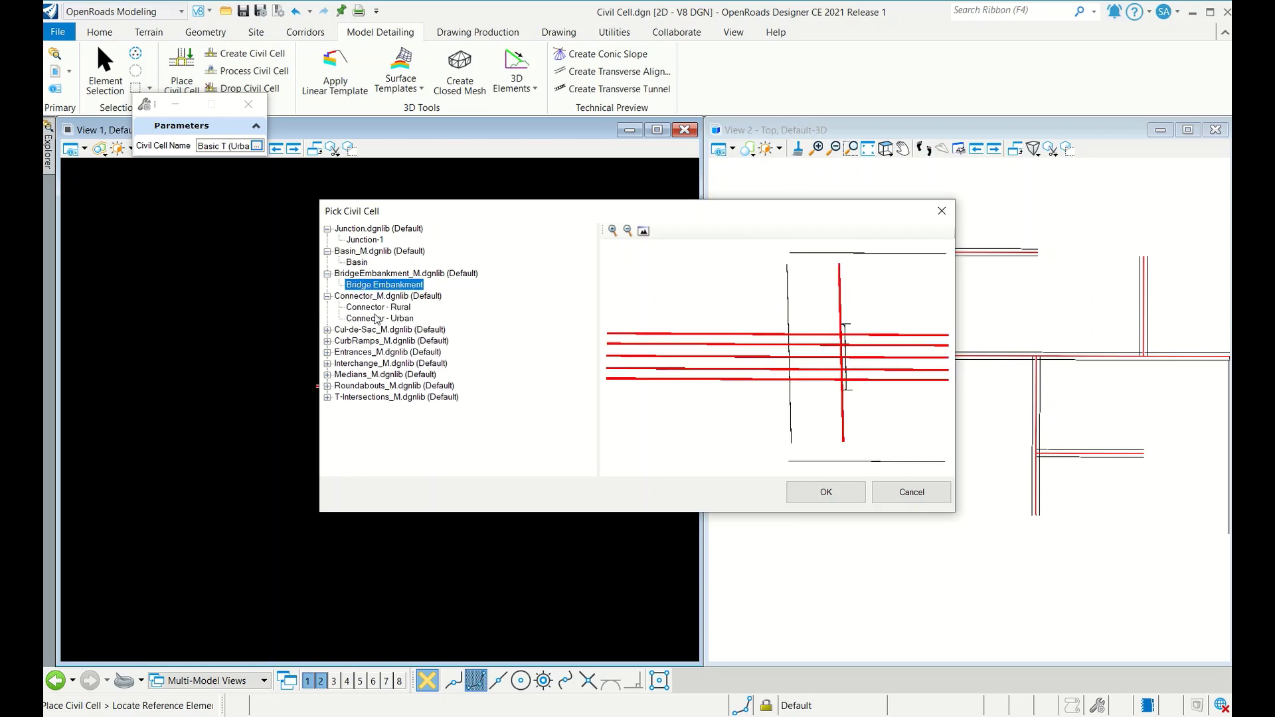
left_click(327, 330)
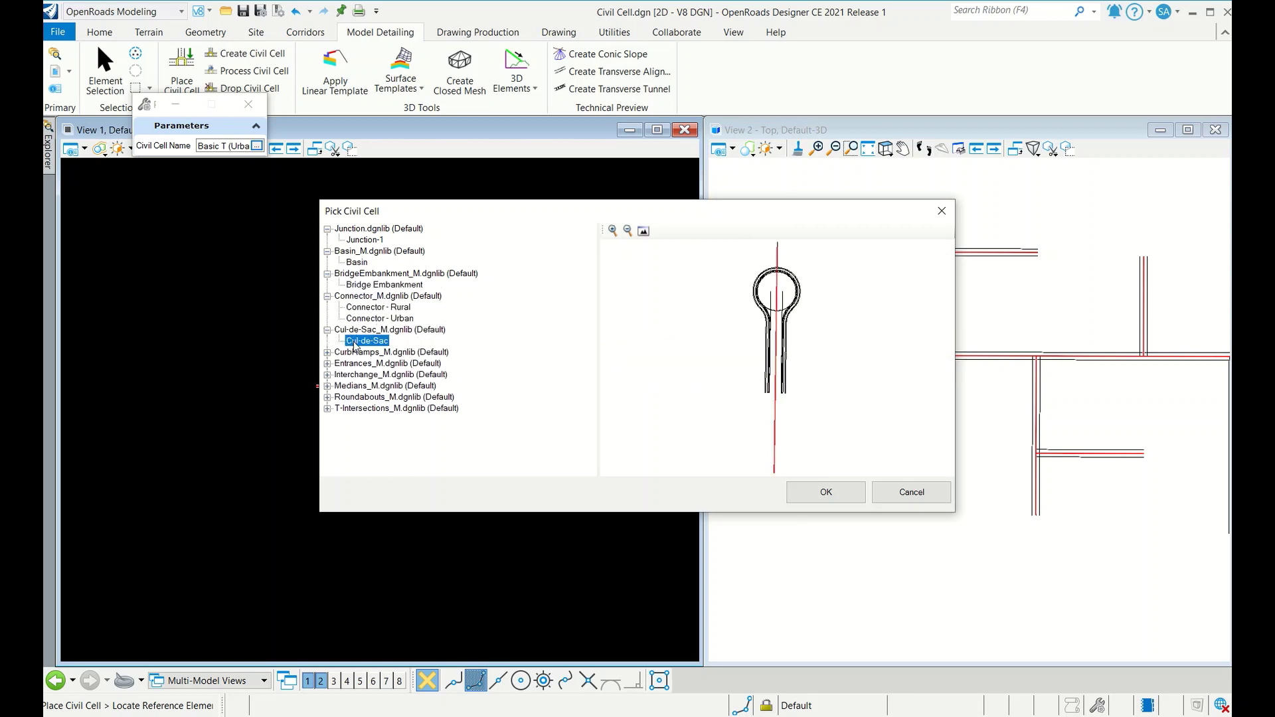
- Compare the civil cells in T-Intersections_M.dgnlib and choose Basic T (Urban) for placement
left_click(327, 408)
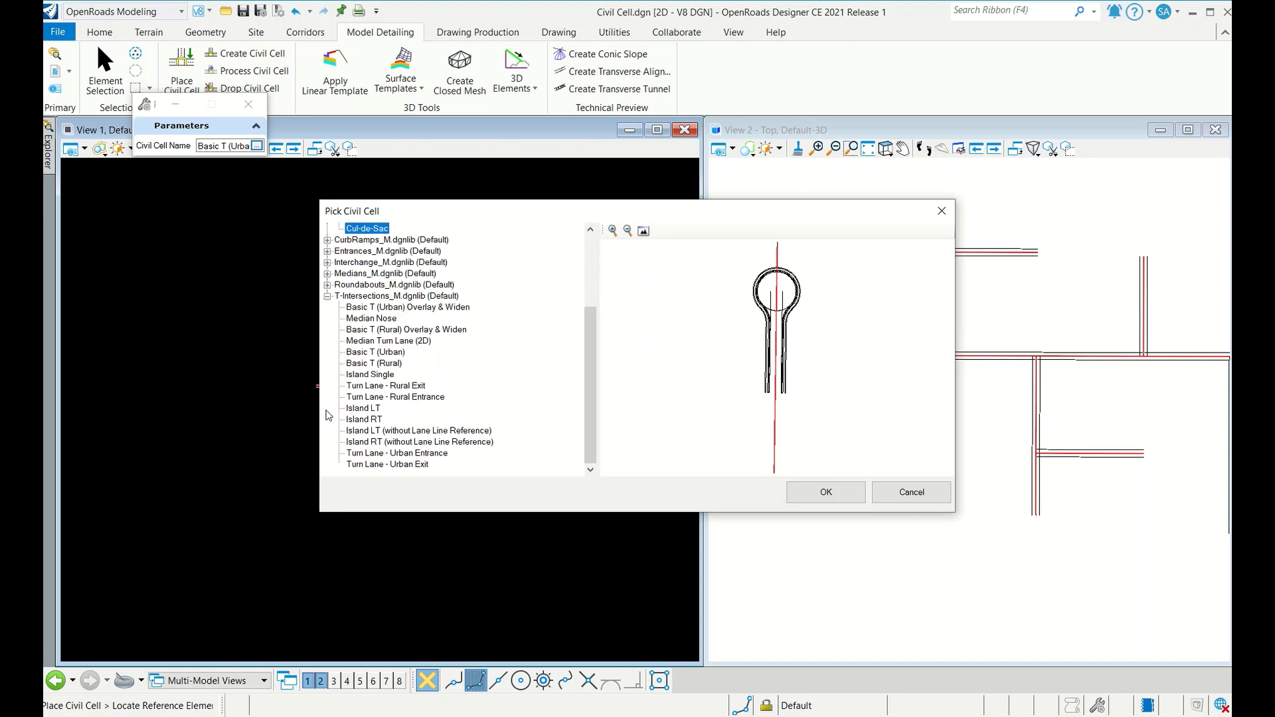
left_click(363, 409)
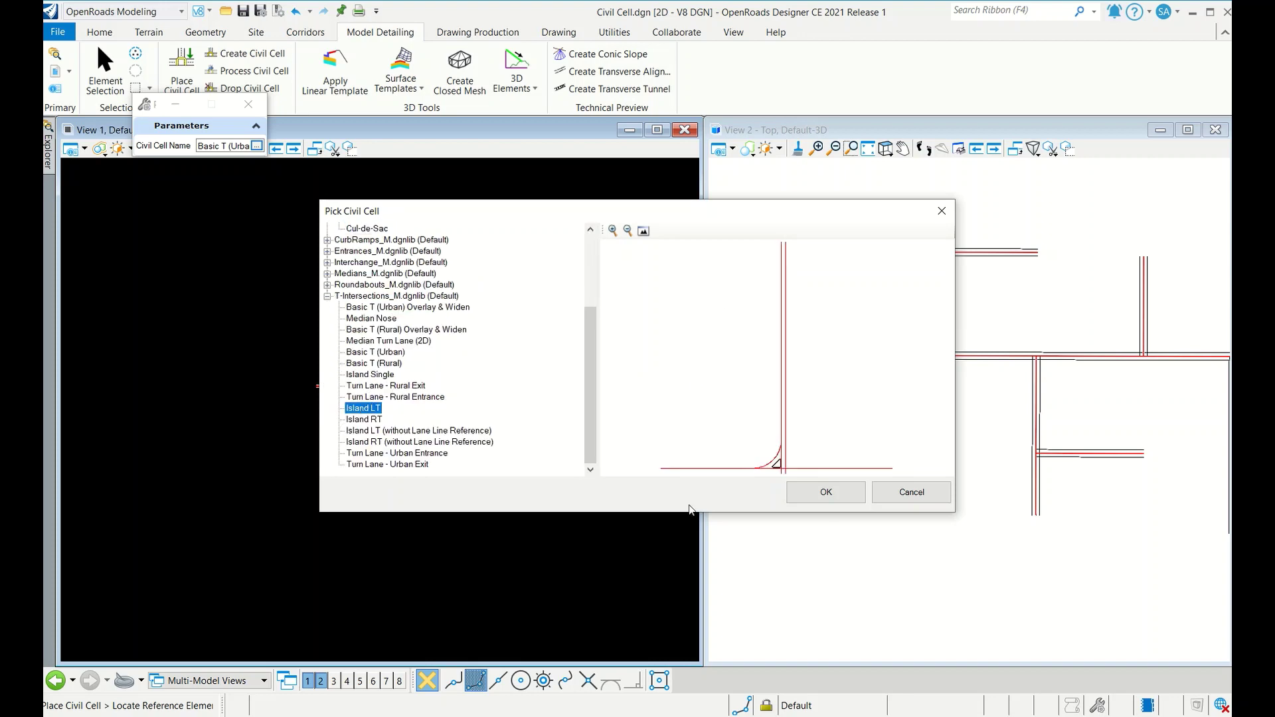
left_click(375, 364)
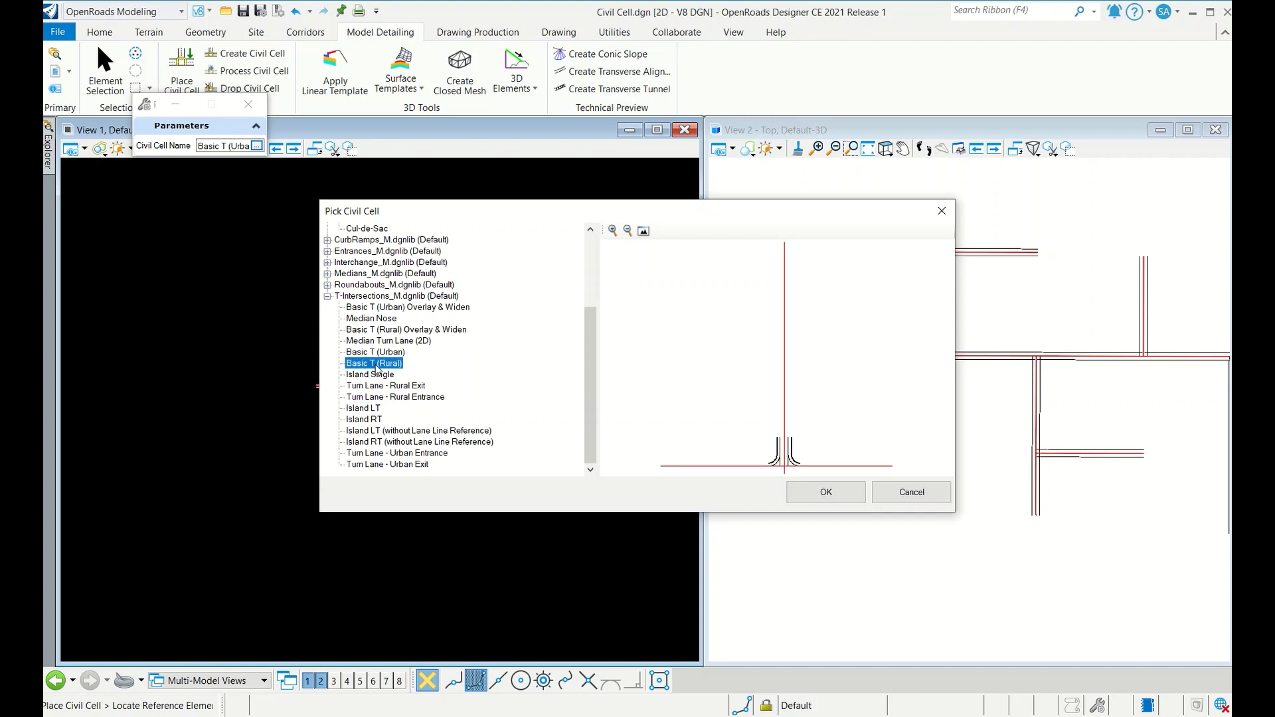
left_click(378, 352)
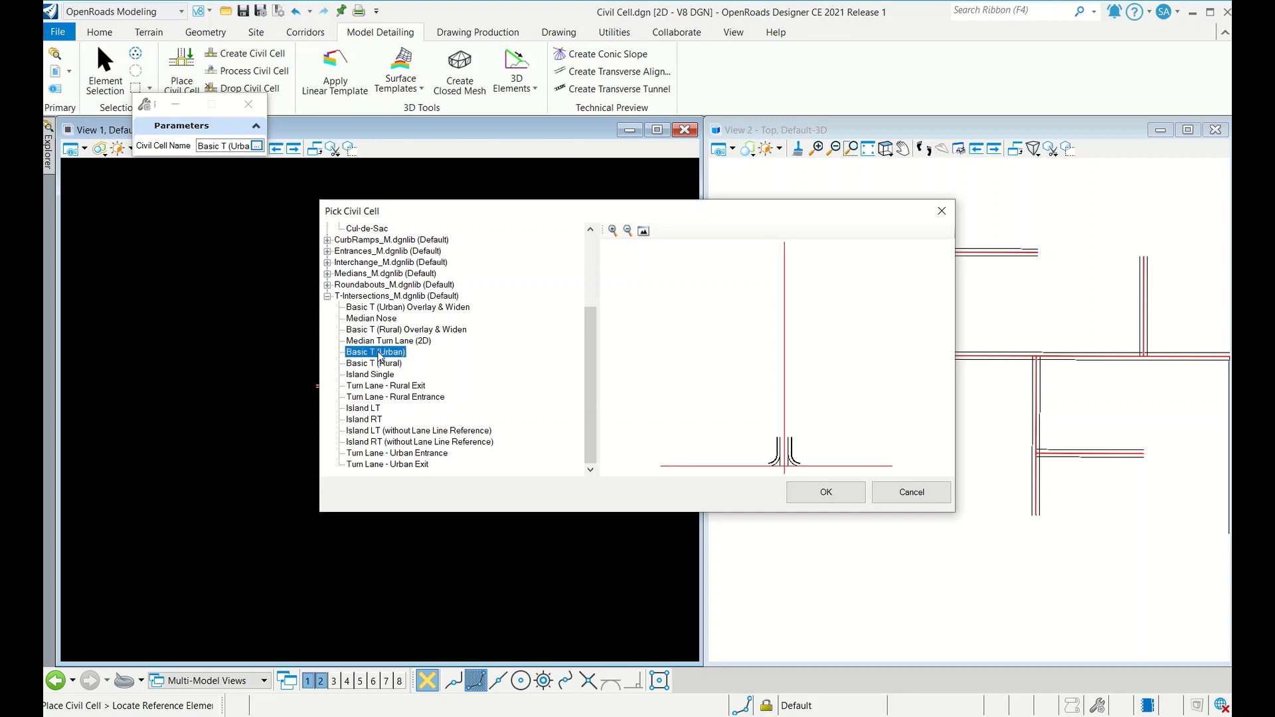
left_click(374, 320)
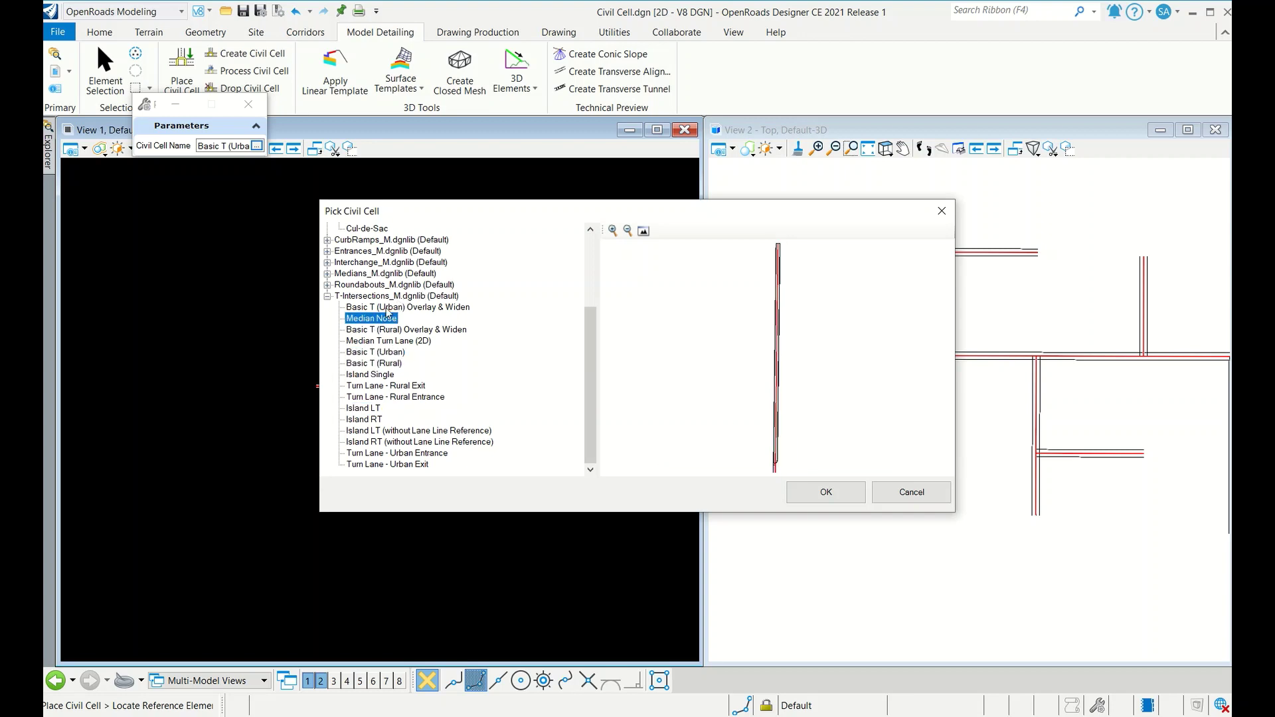
left_click(382, 309)
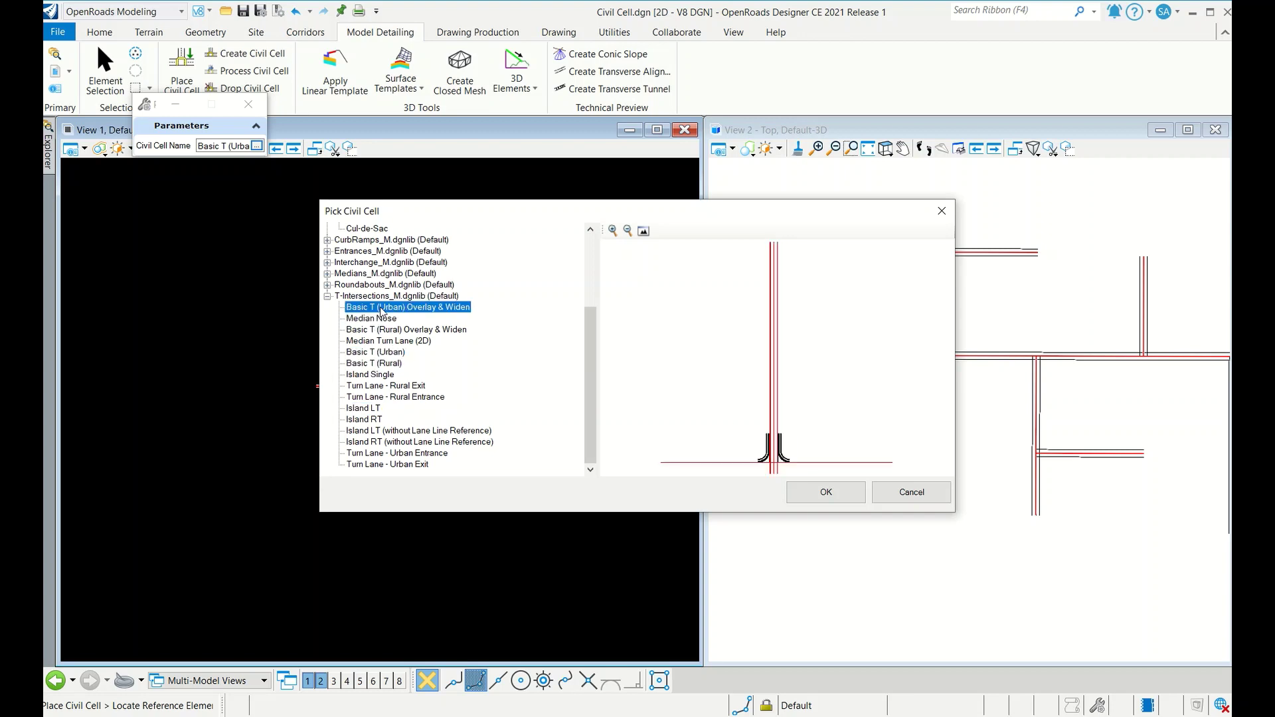
left_click(380, 353)
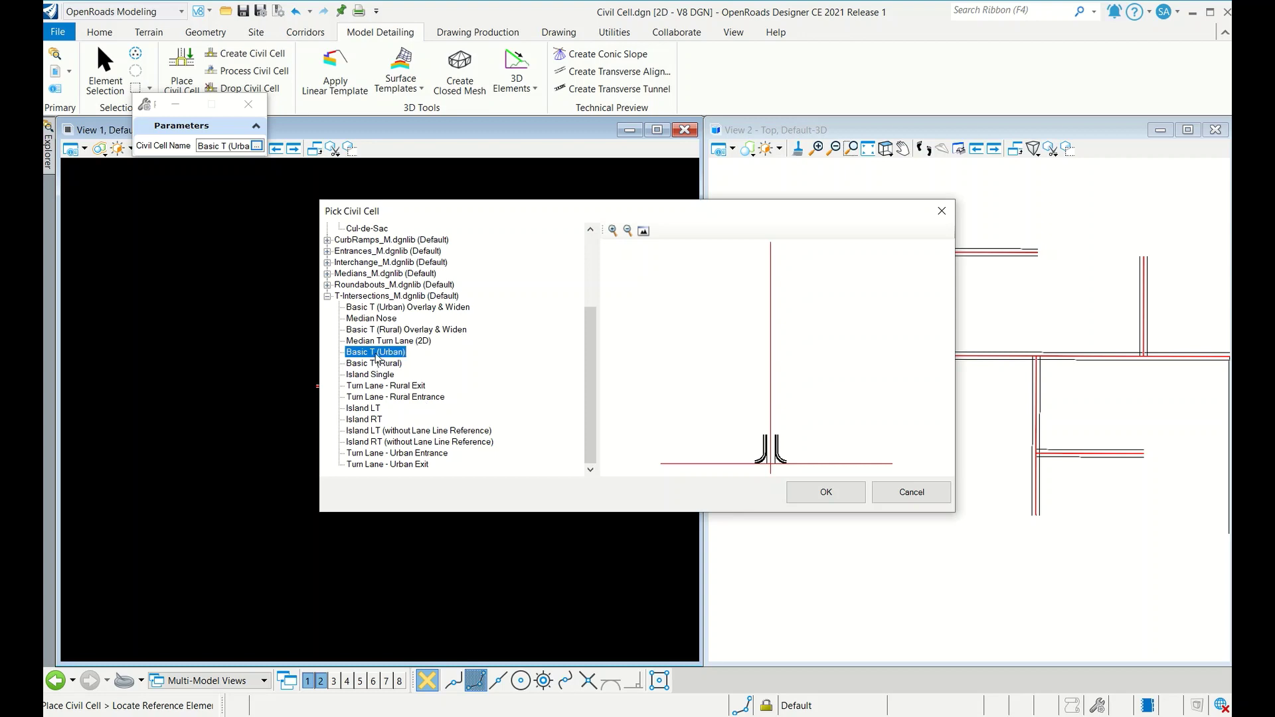
left_click(809, 499)
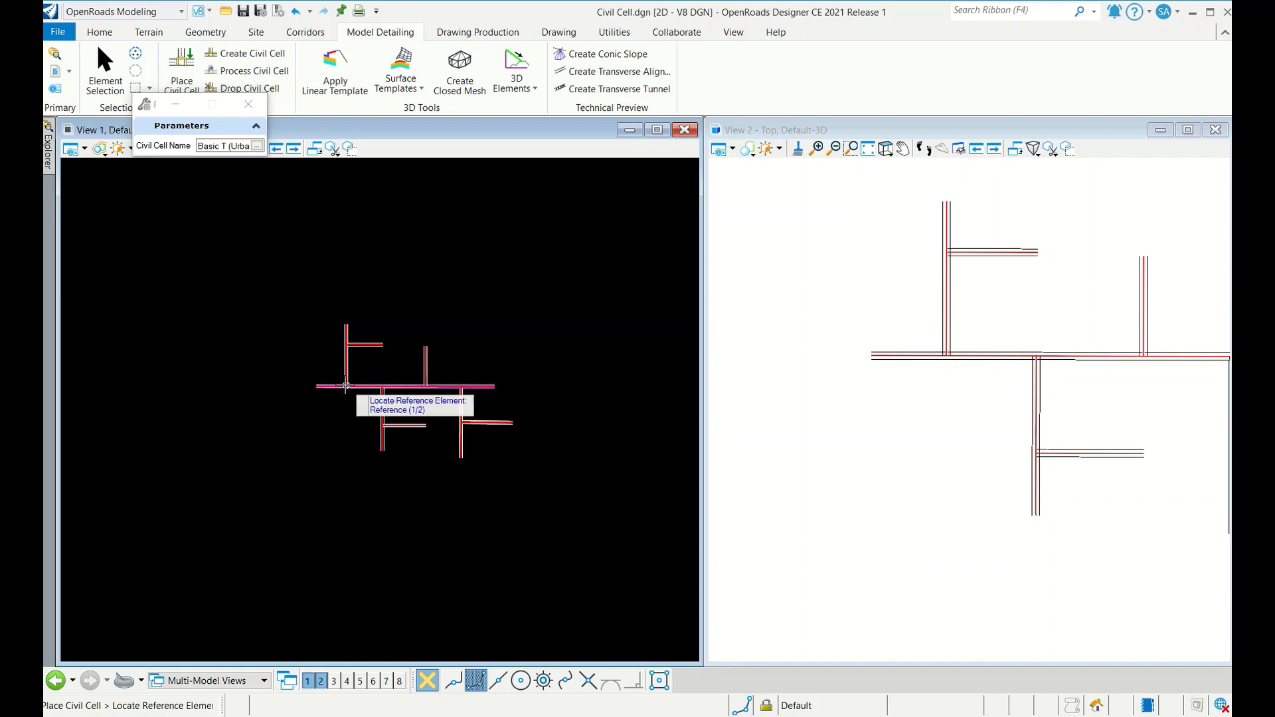
- Place the civil cell where the upper-left vertical road meets the main road, referencing the main road's upper pavement edge and the vertical centreline, without clipping corridors
scroll(380, 397, "up", 5)
scroll(343, 392, "up", 2)
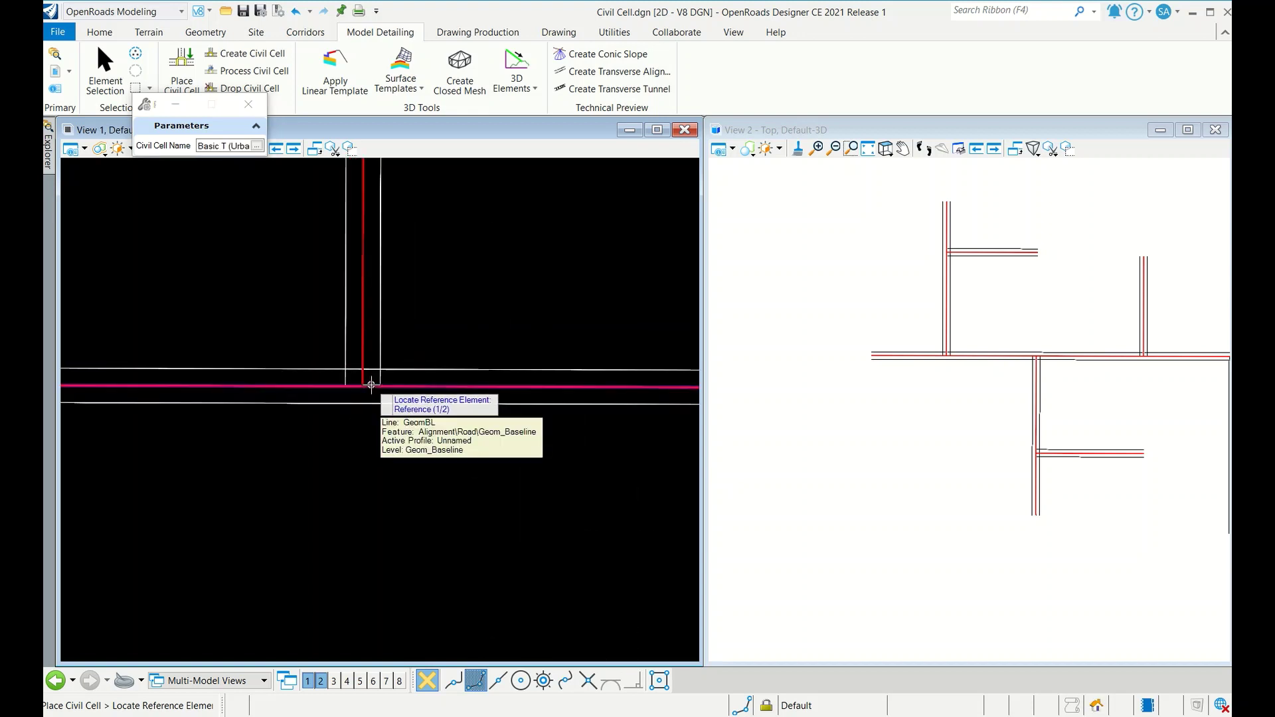
right_click(402, 367)
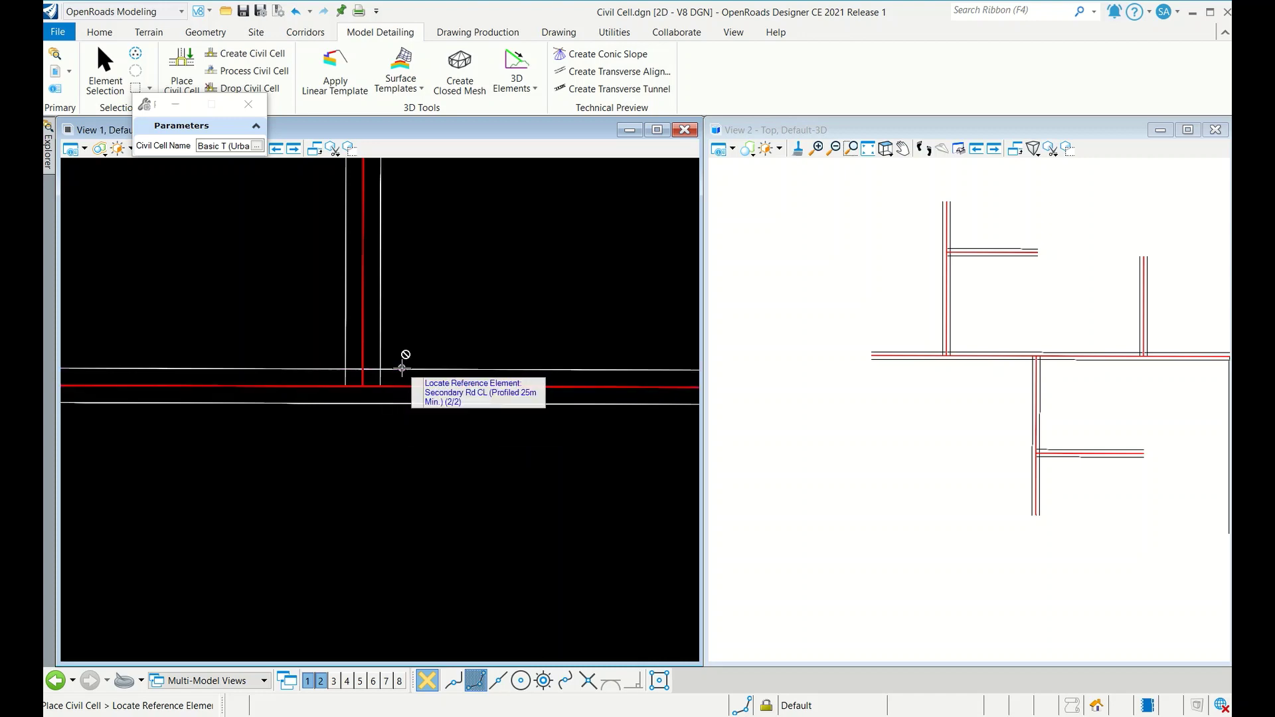
left_click(363, 328)
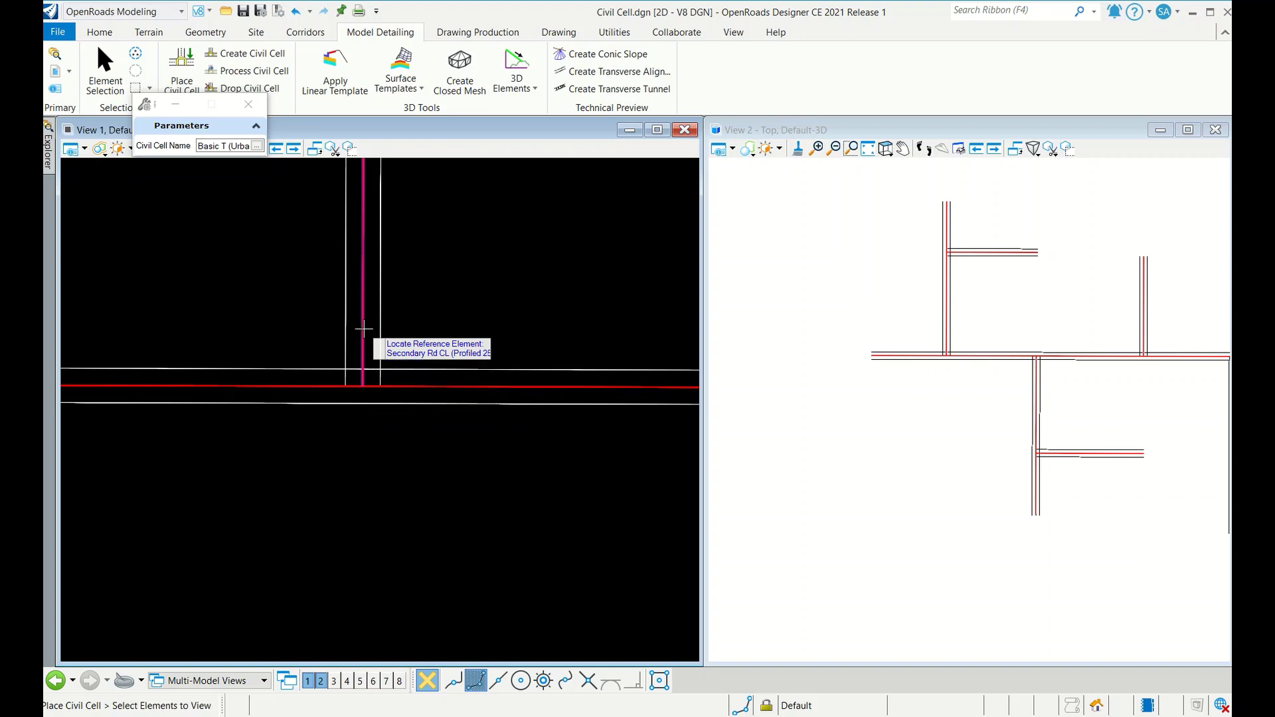
left_click(409, 309)
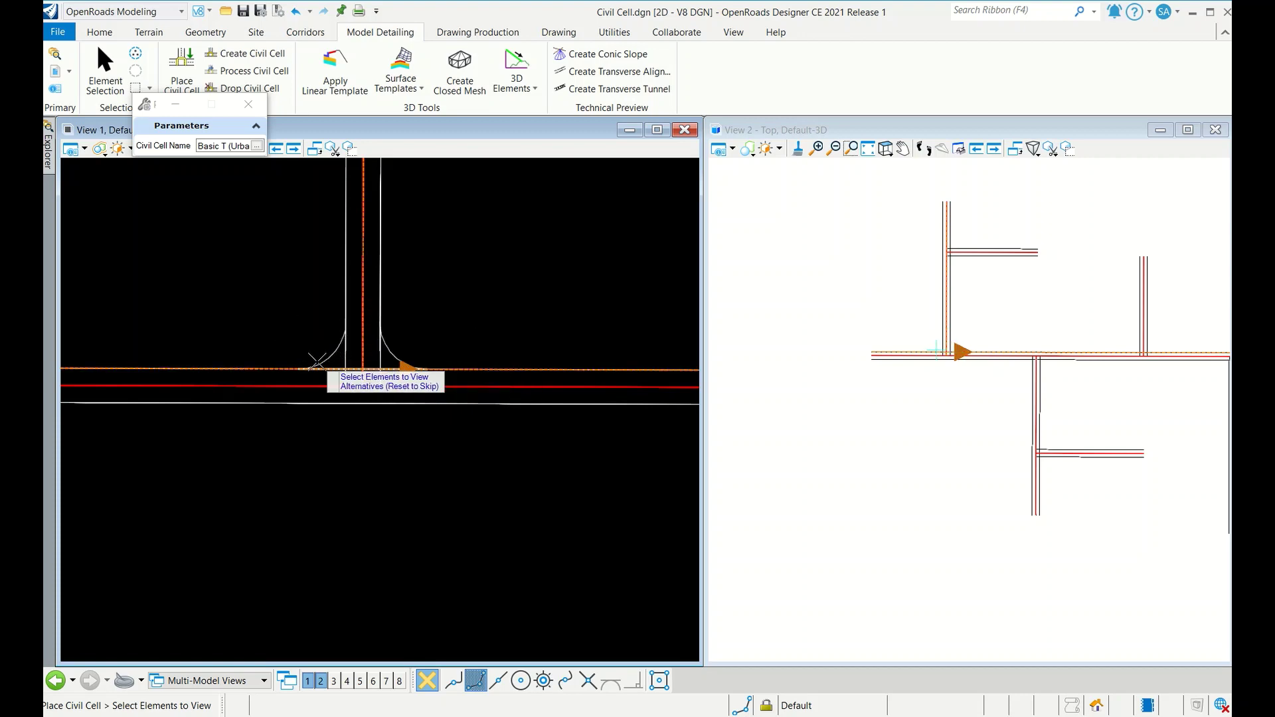
right_click(412, 312)
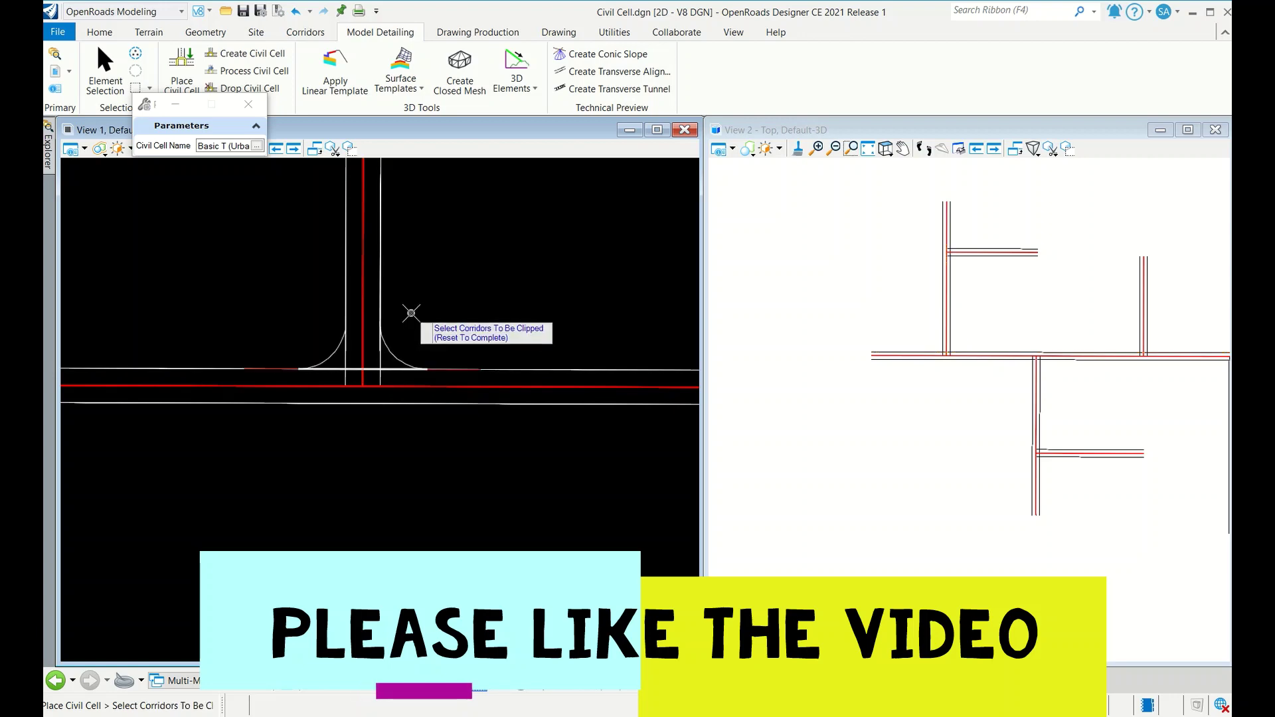
right_click(411, 312)
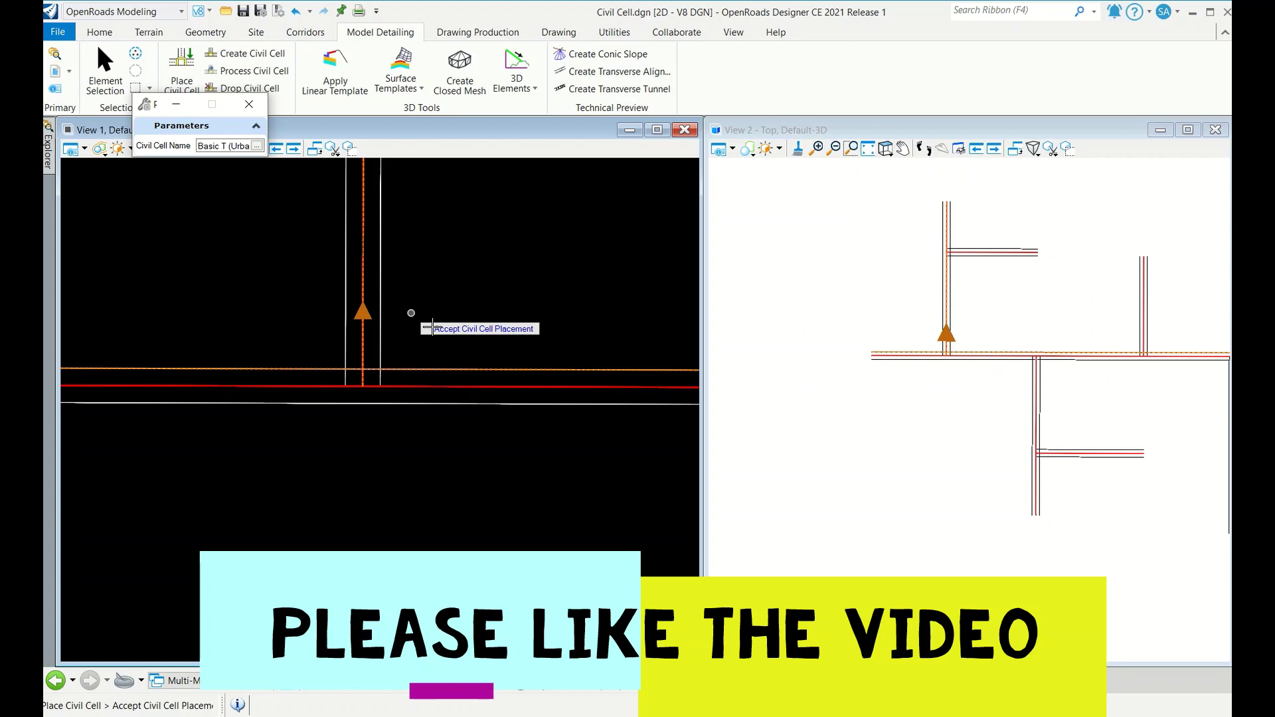
left_click(432, 339)
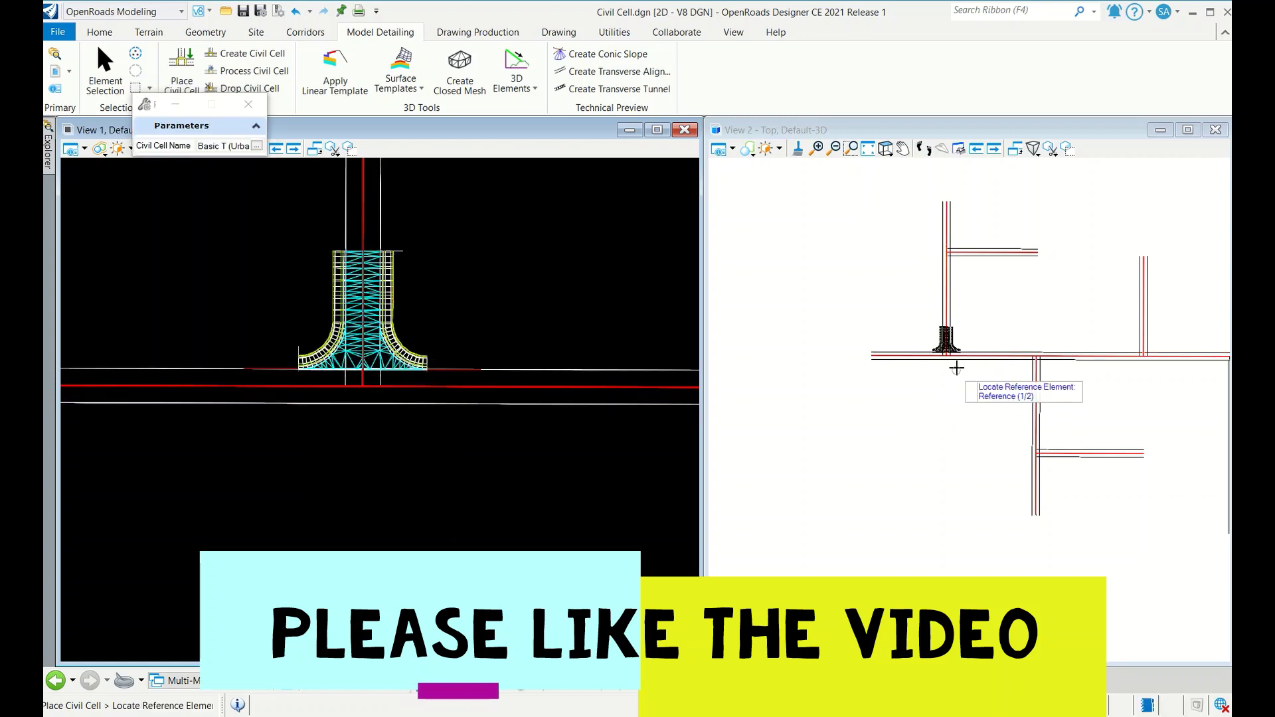
- Place the civil cell where the upper-left vertical road meets its horizontal branch, referencing the right pavement edge and the branch centreline, without clipping corridors
scroll(956, 367, "up", 5)
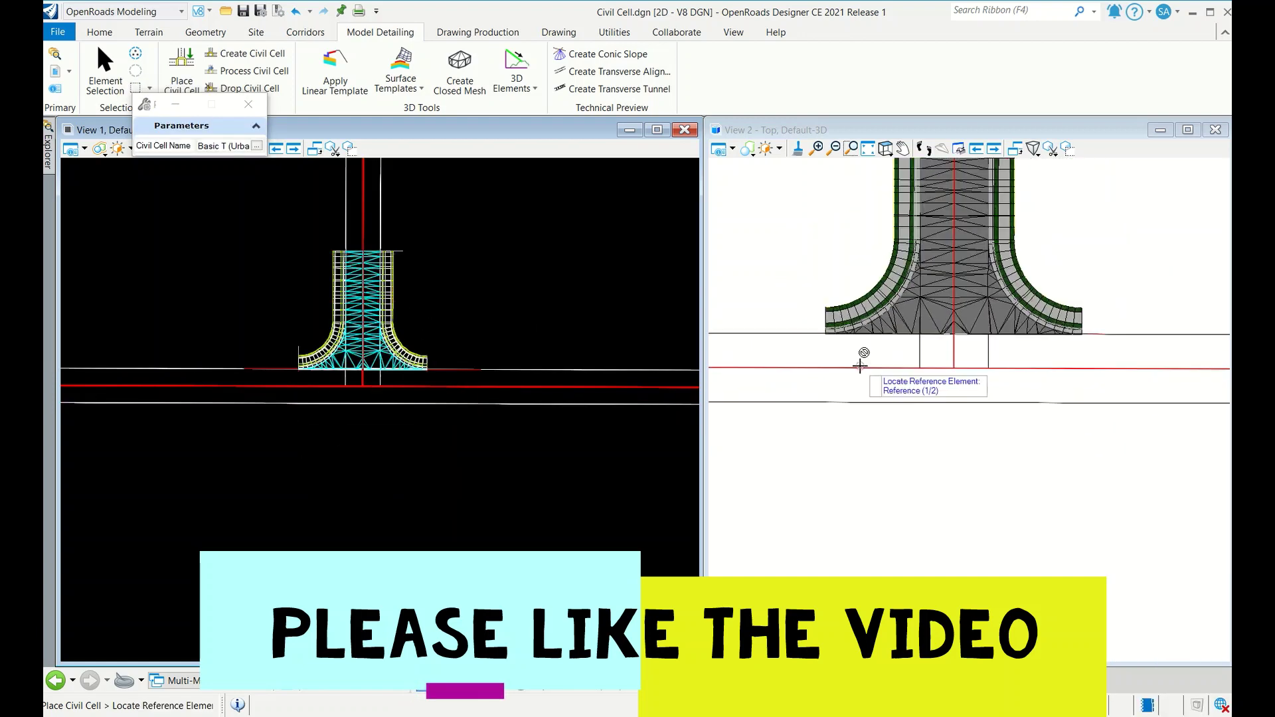
scroll(864, 359, "up", 2)
scroll(867, 365, "down", 5)
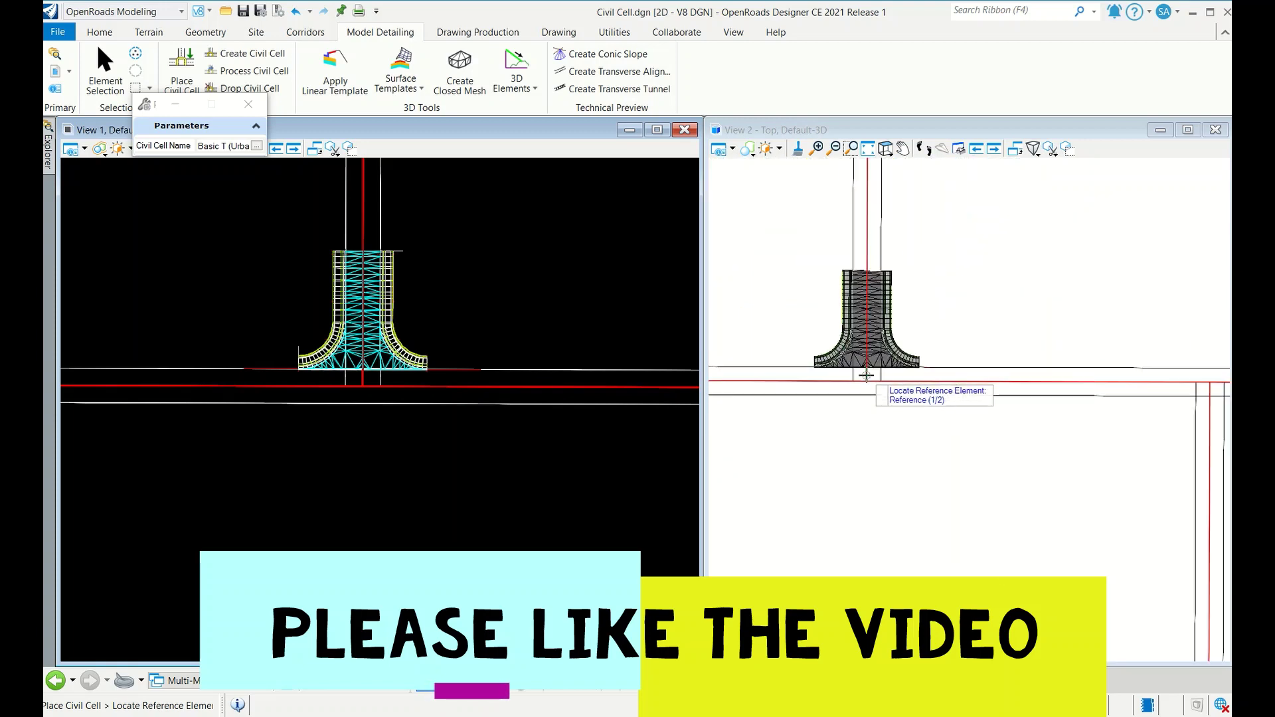
scroll(866, 375, "down", 5)
scroll(406, 336, "down", 8)
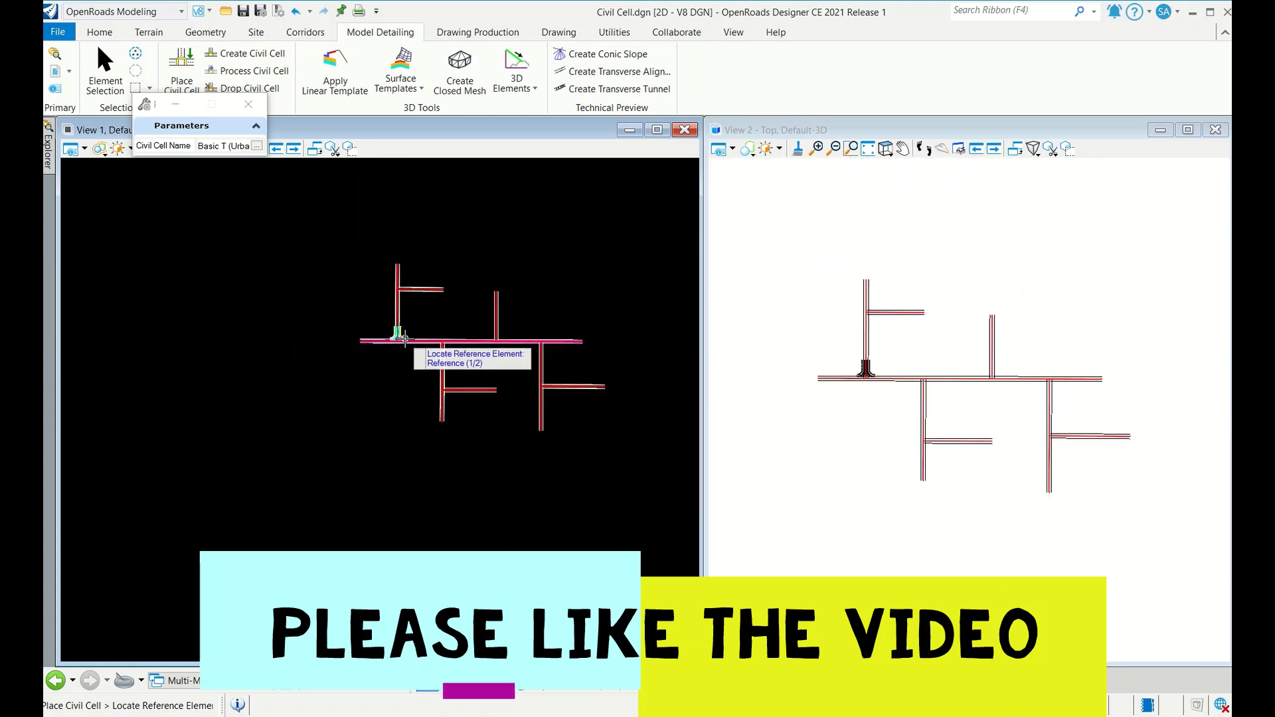
scroll(404, 337, "up", 8)
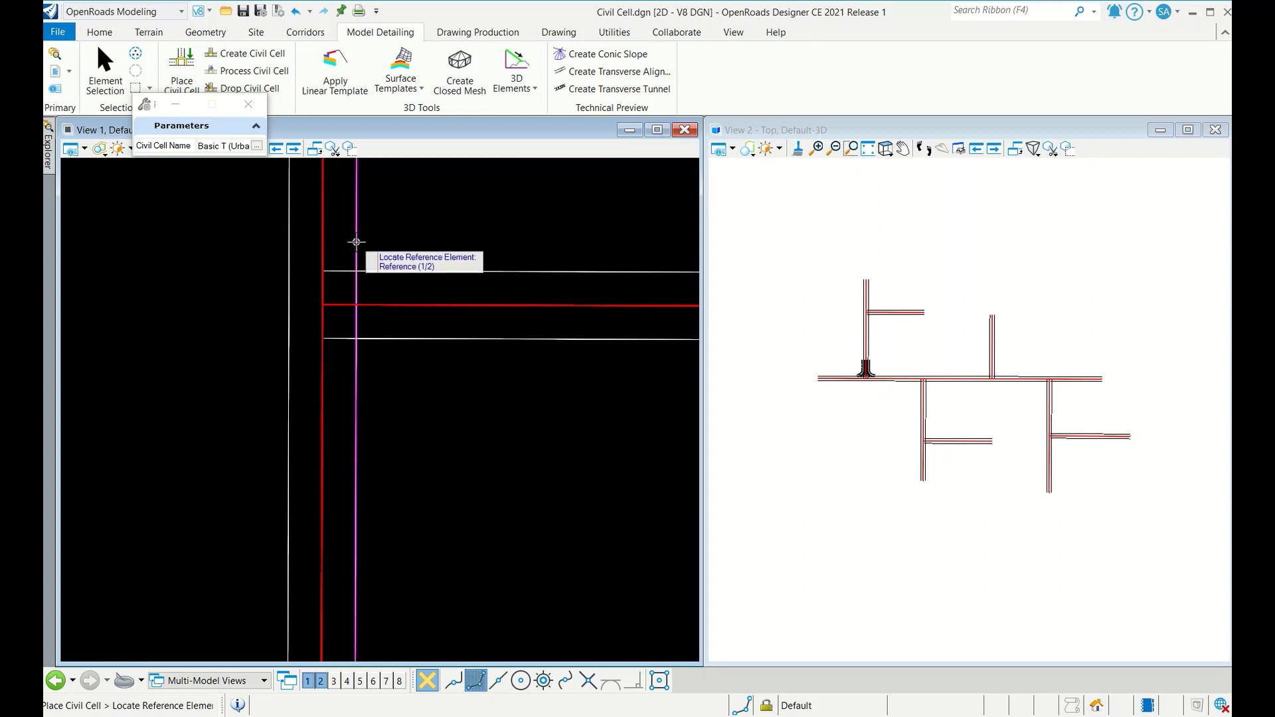
left_click(356, 241)
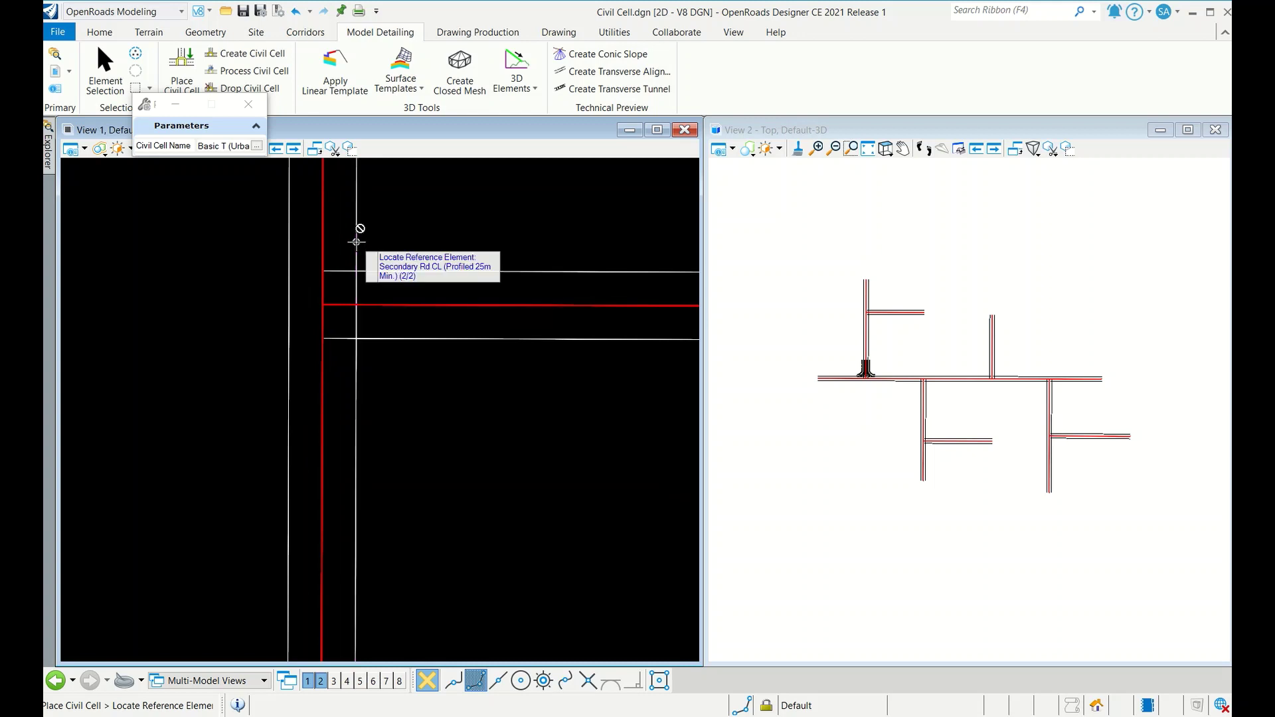
left_click(409, 306)
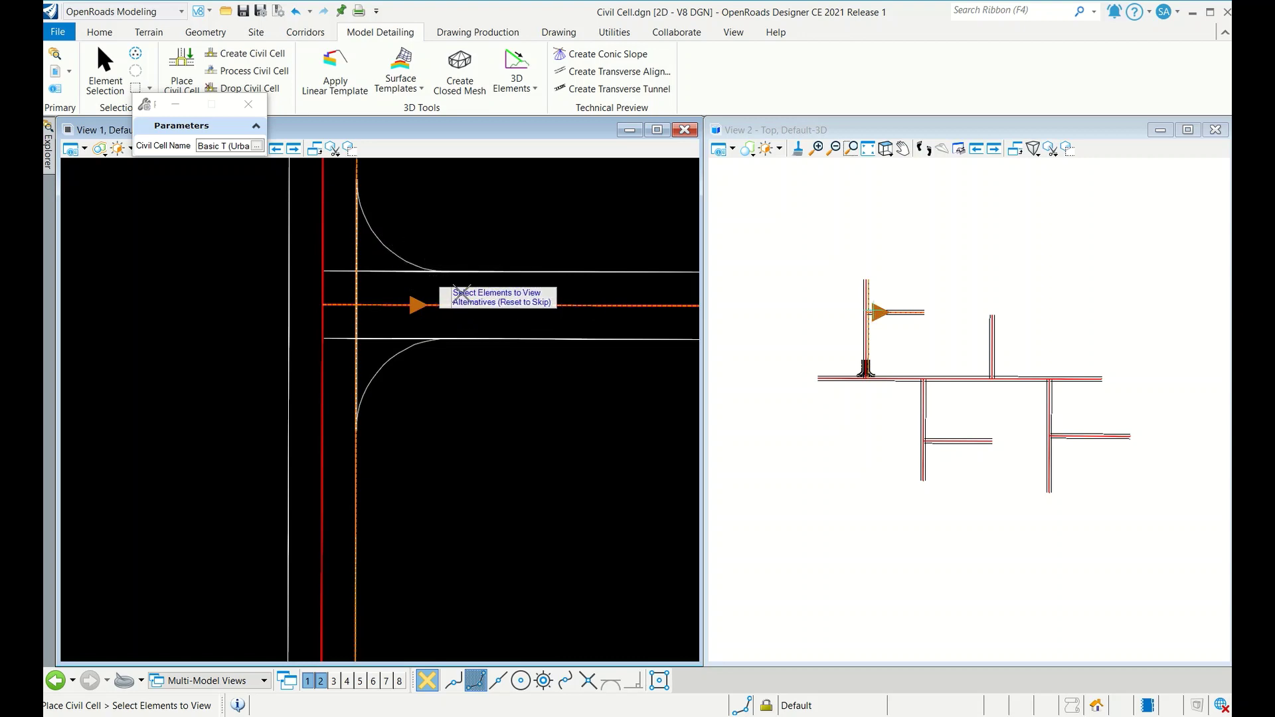
left_click(421, 321)
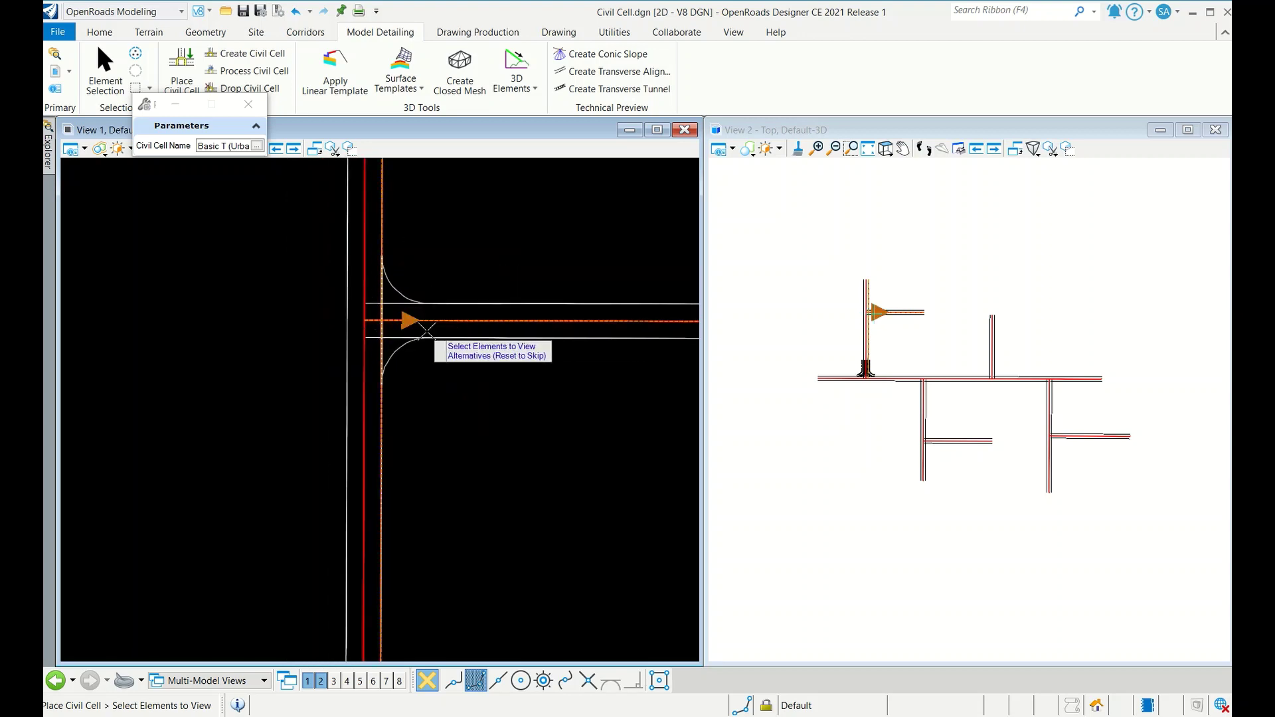
left_click(430, 376)
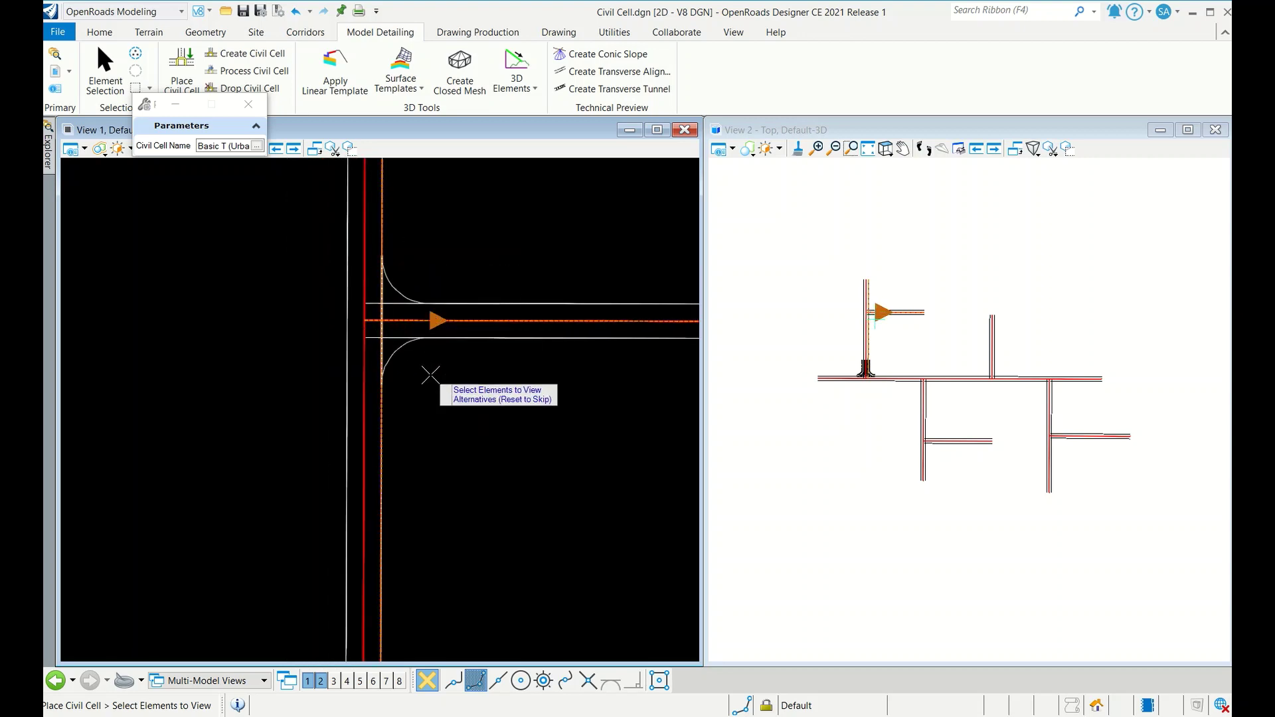
right_click(430, 376)
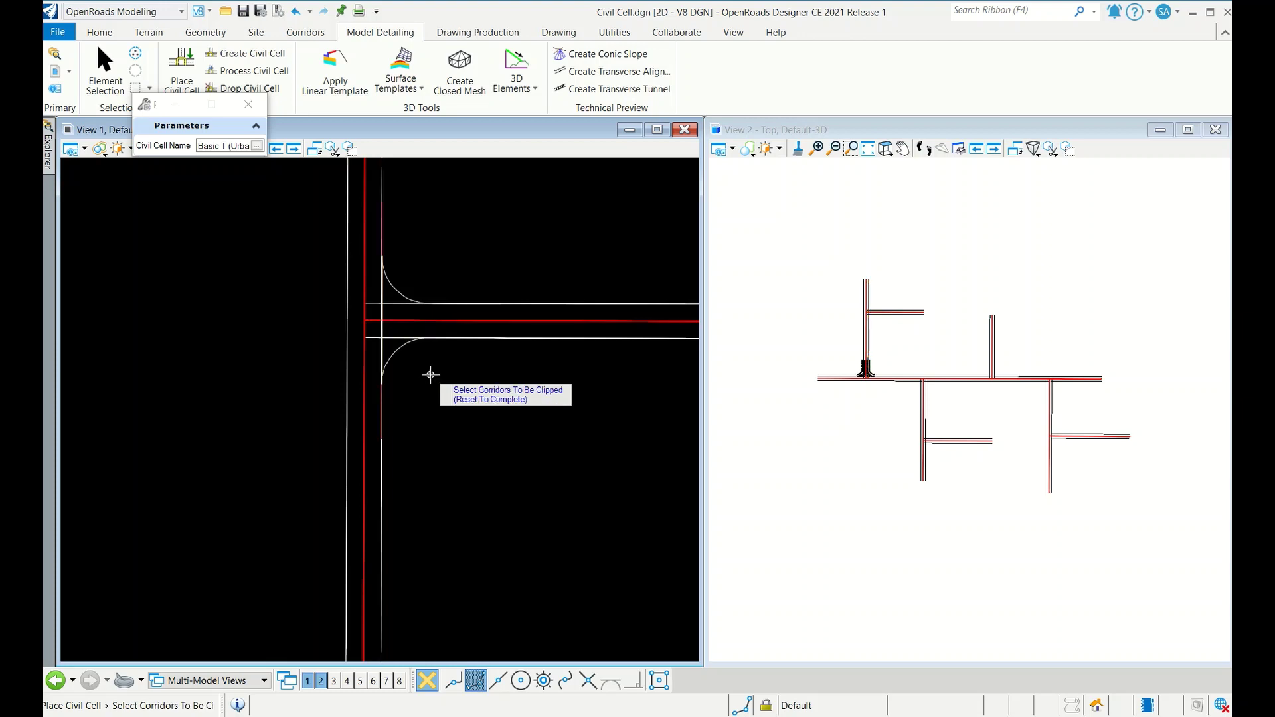
right_click(431, 375)
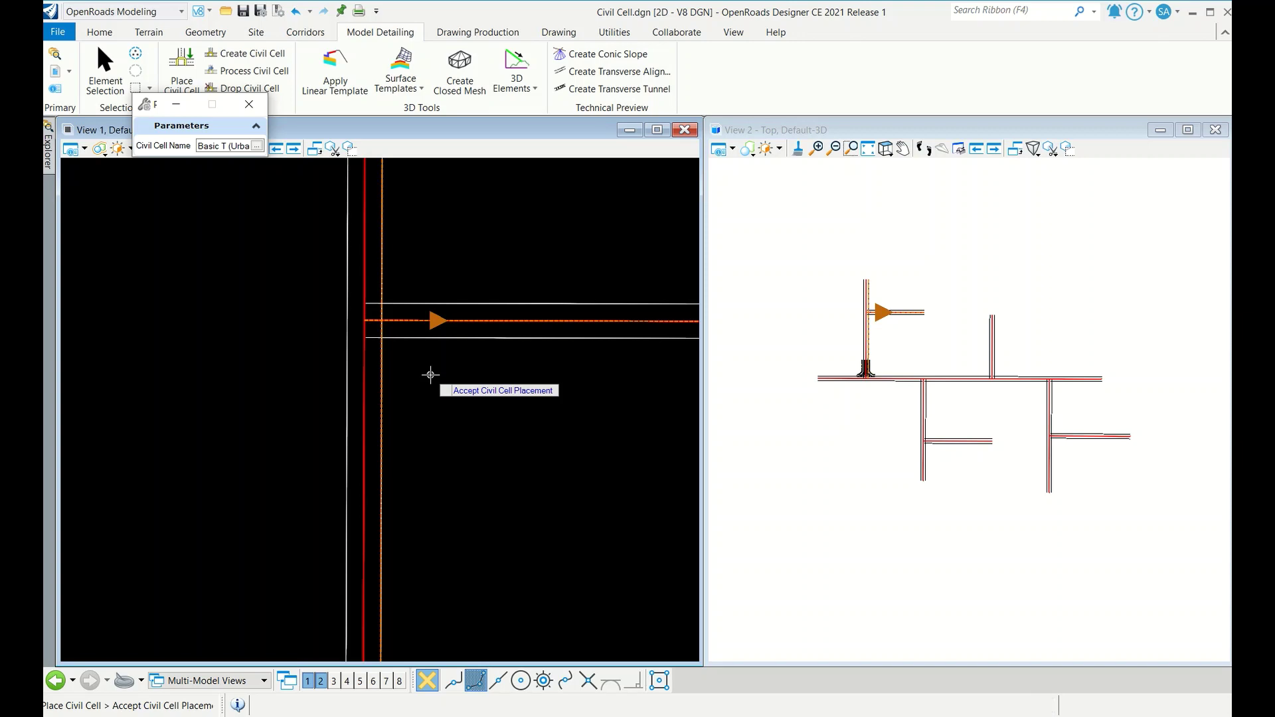
left_click(431, 374)
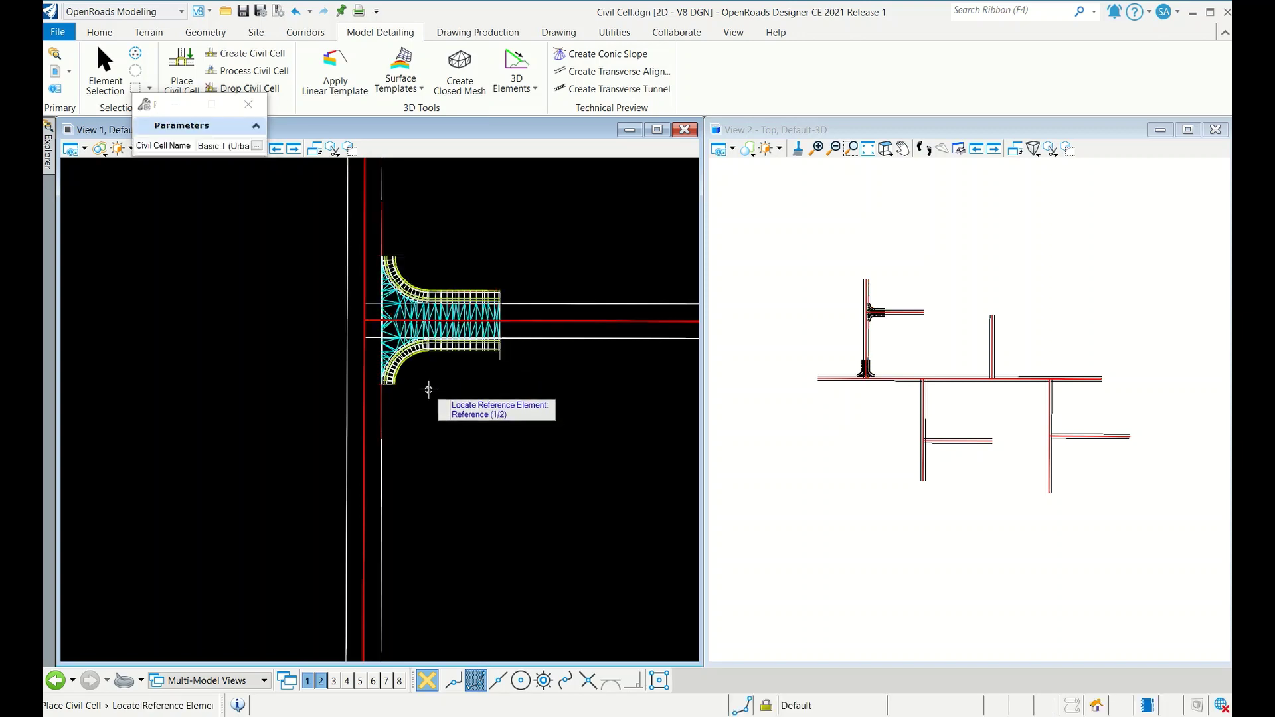
- Place the civil cell at the horizontal branch of the lower-left vertical road, referencing its right pavement edge and the branch centreline, and end placement
scroll(816, 392, "down", 3)
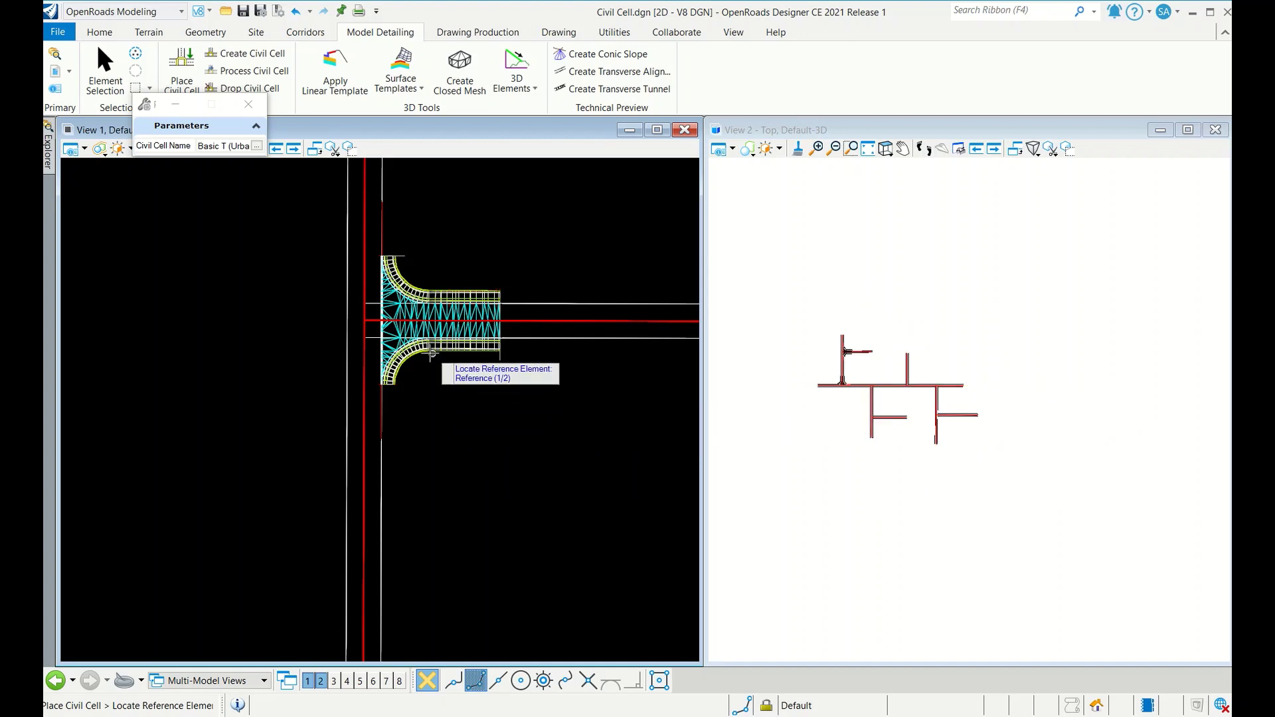
scroll(415, 369, "down", 5)
scroll(478, 463, "up", 3)
scroll(472, 530, "down", 2)
scroll(439, 507, "up", 5)
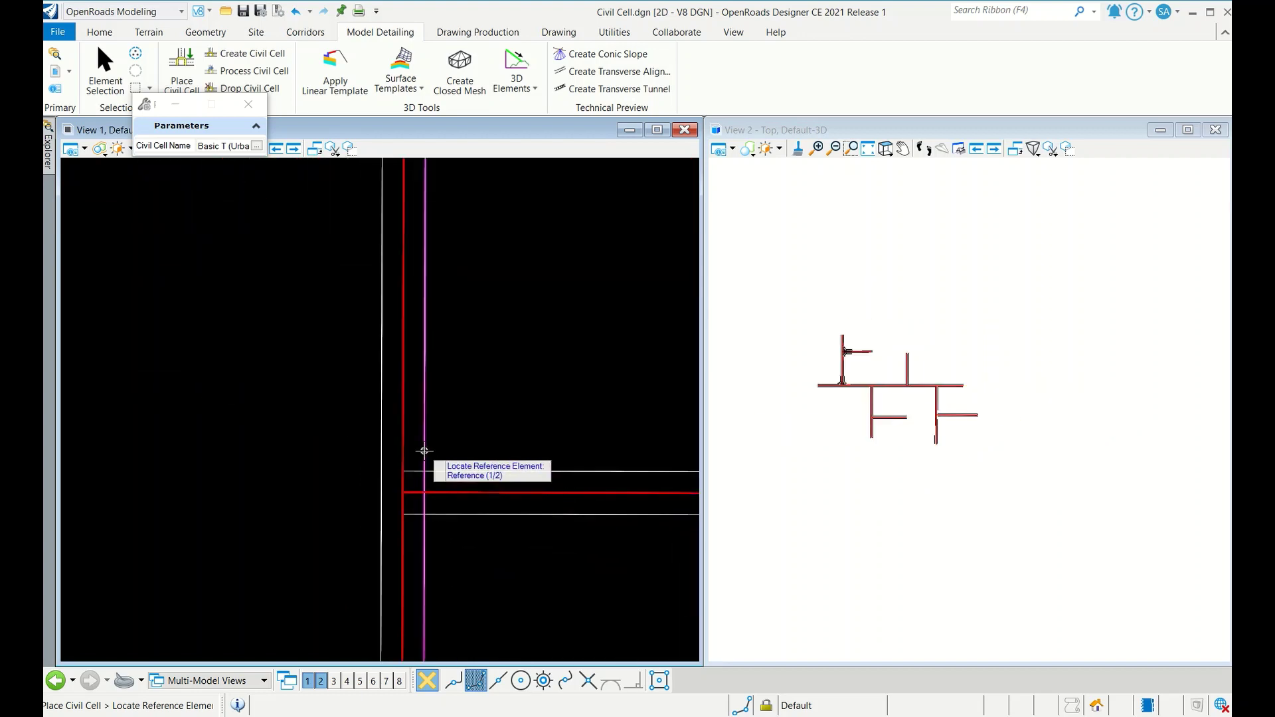
right_click(461, 484)
left_click(458, 480)
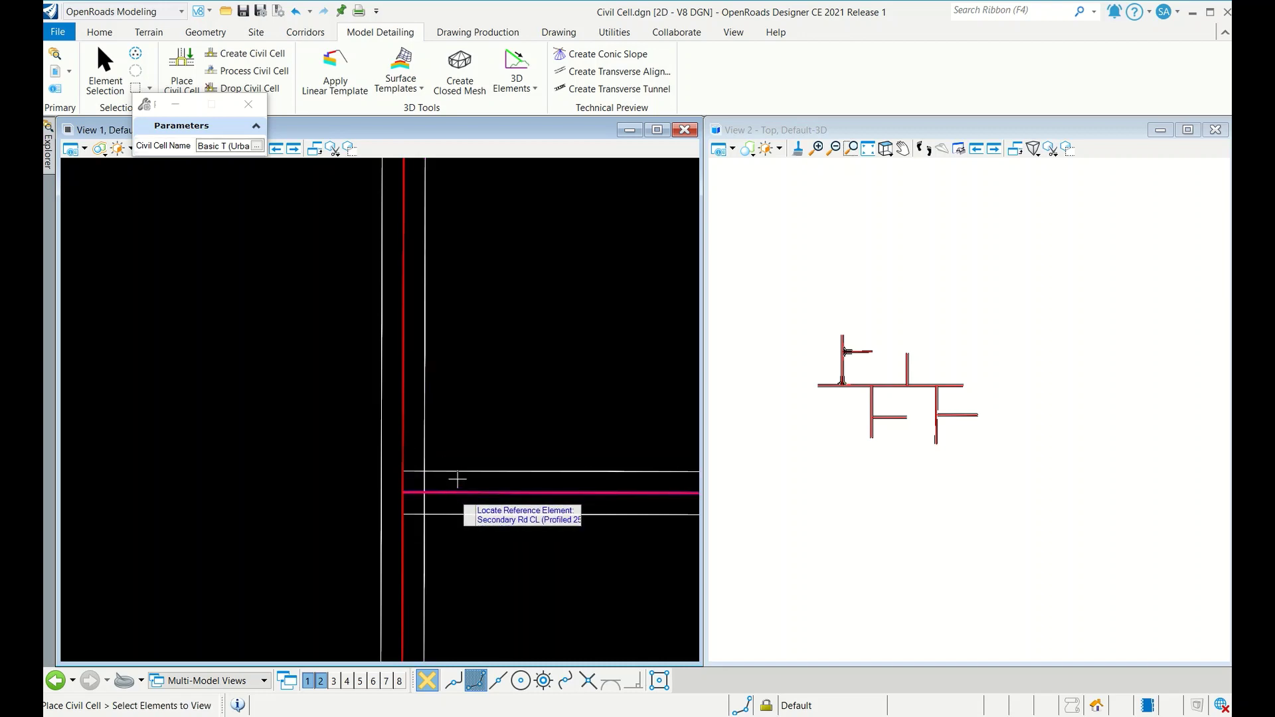
right_click(476, 431)
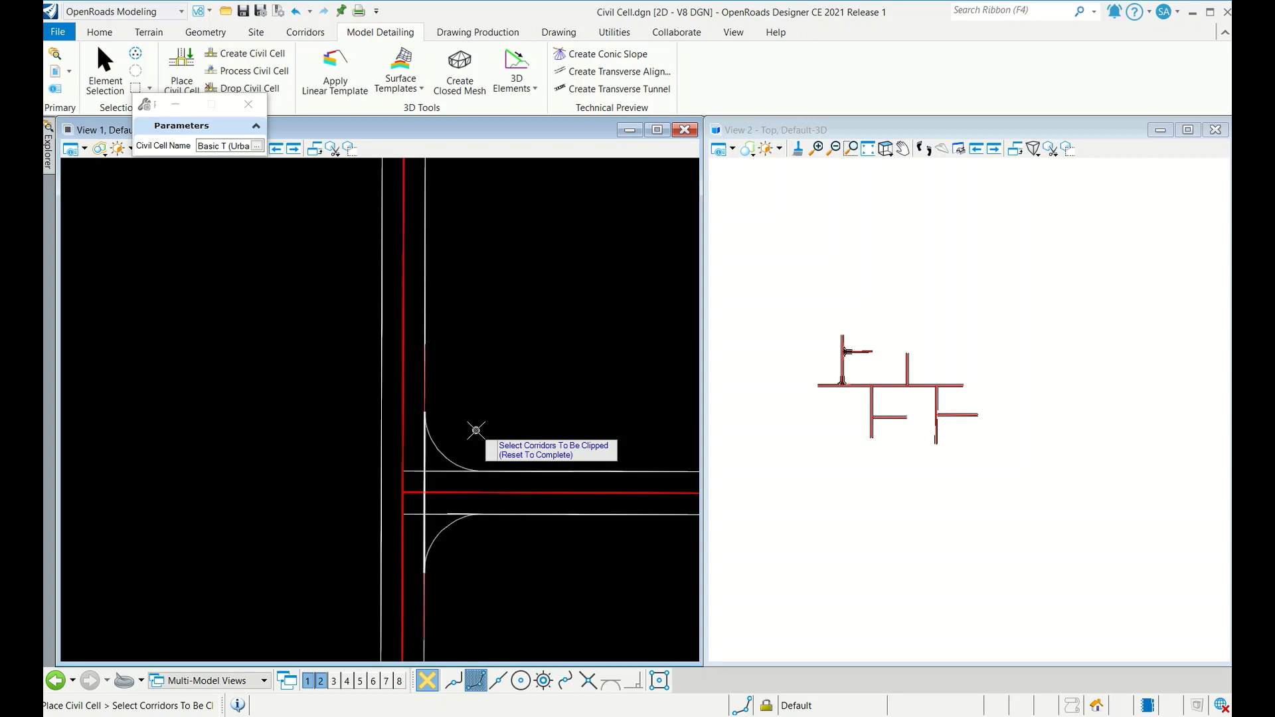
right_click(477, 430)
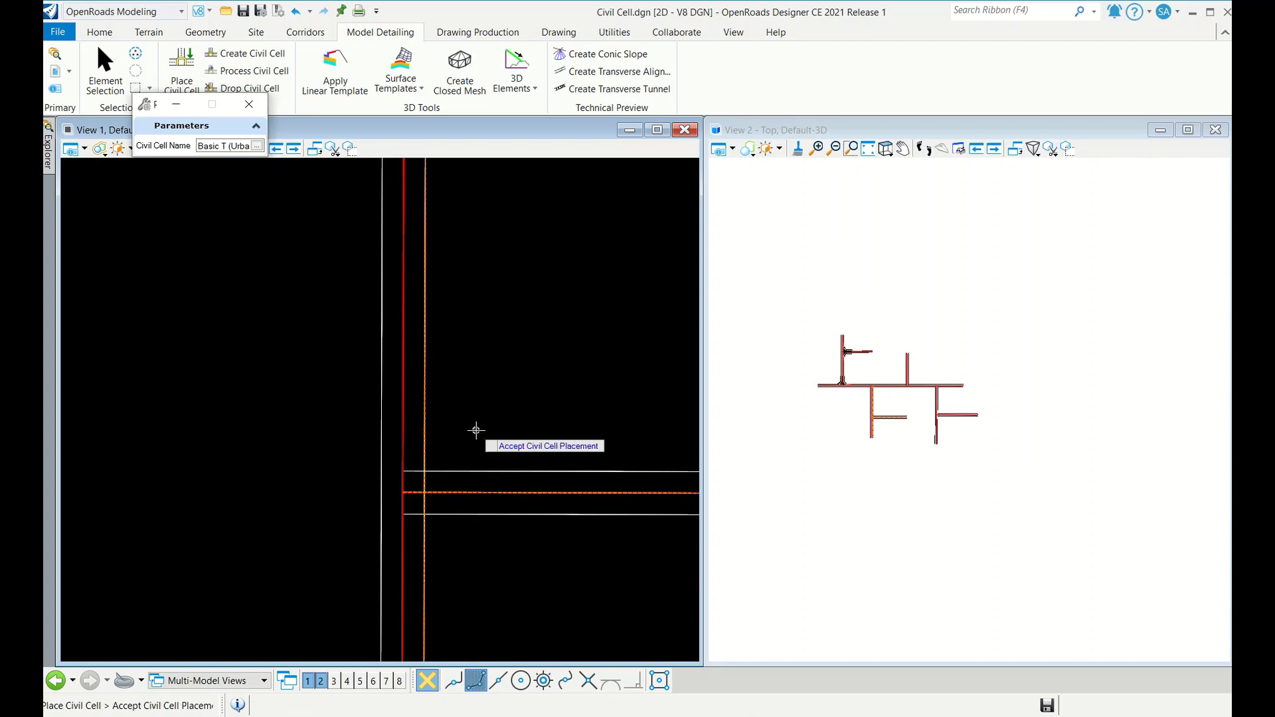
left_click(476, 431)
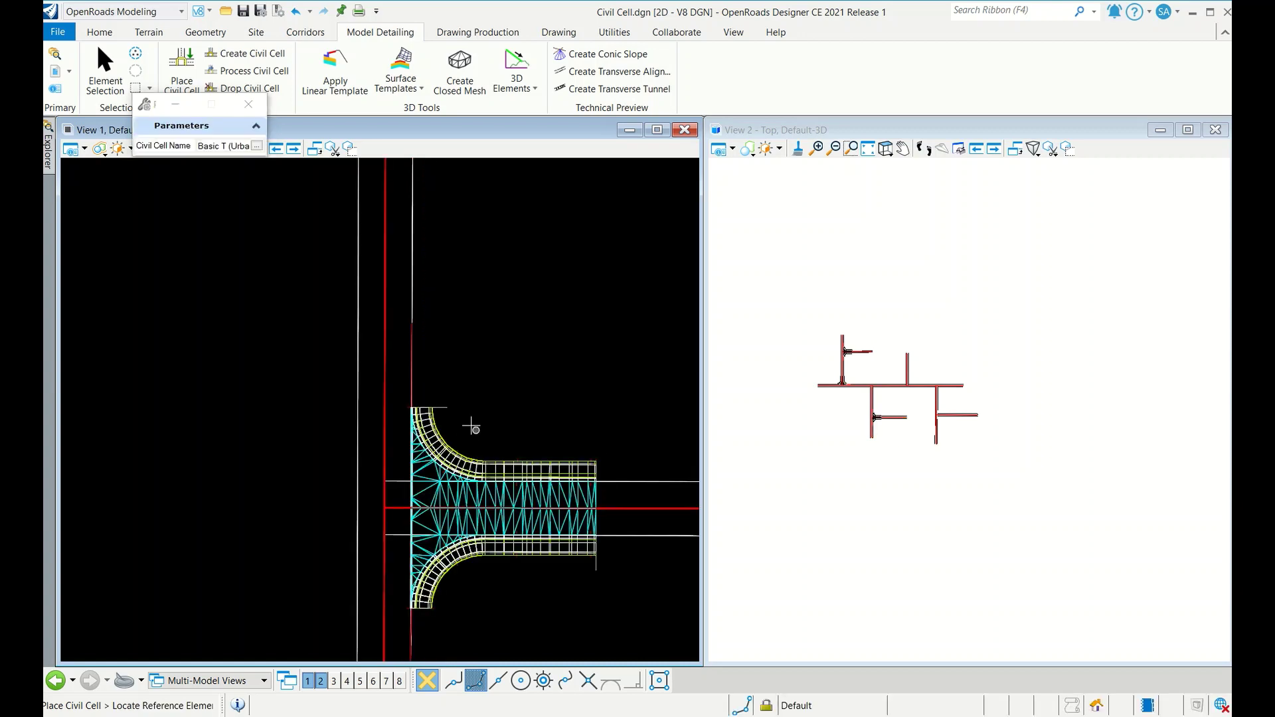
scroll(784, 392, "down", 3)
scroll(826, 407, "up", 5)
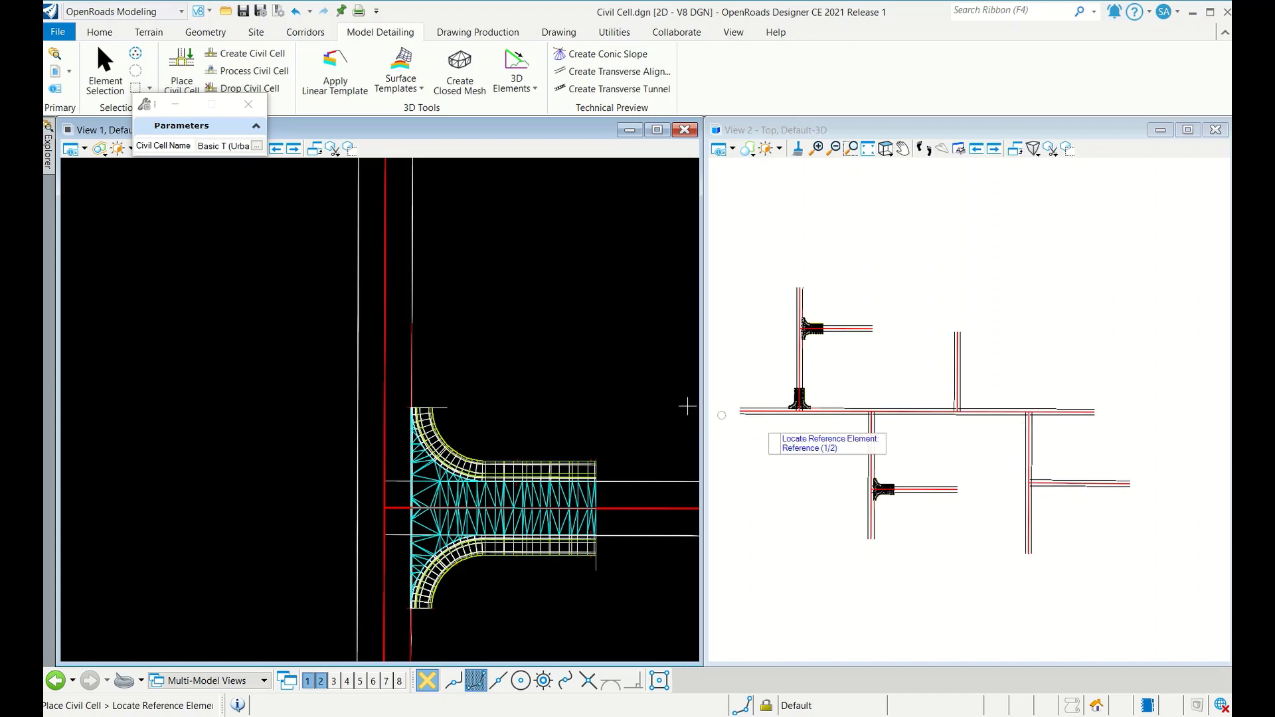
left_click(248, 104)
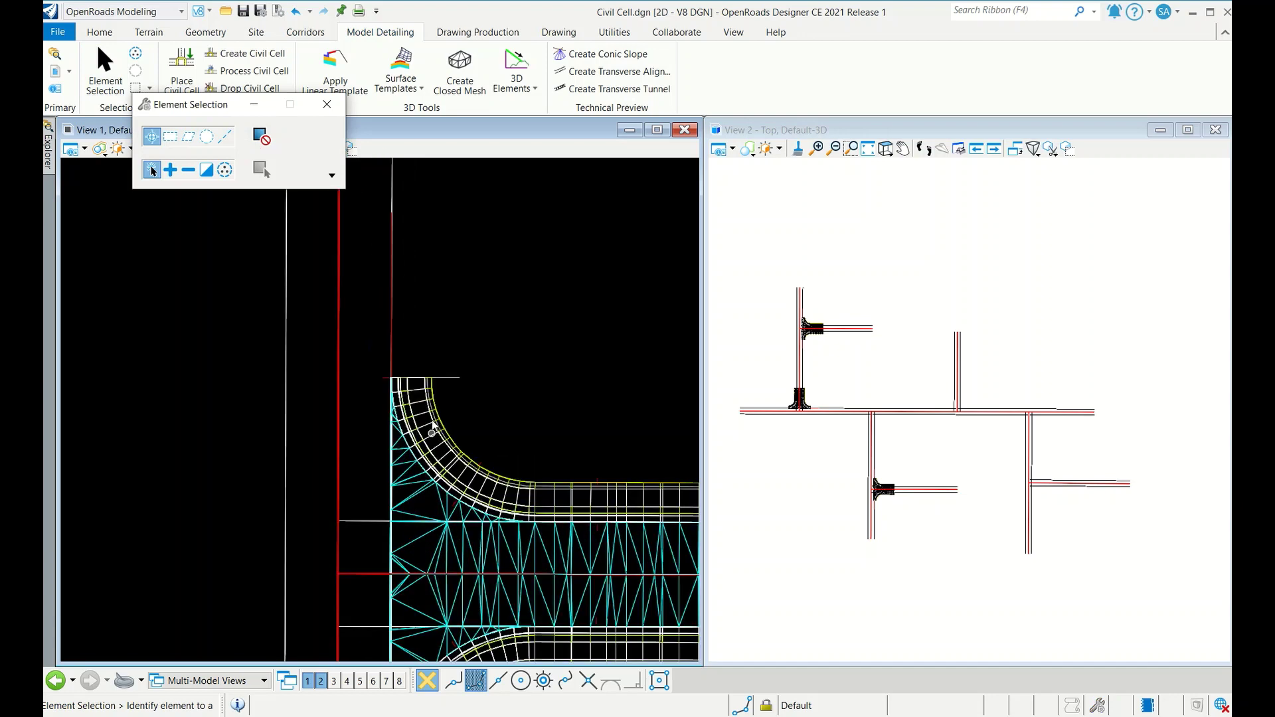
left_click(326, 104)
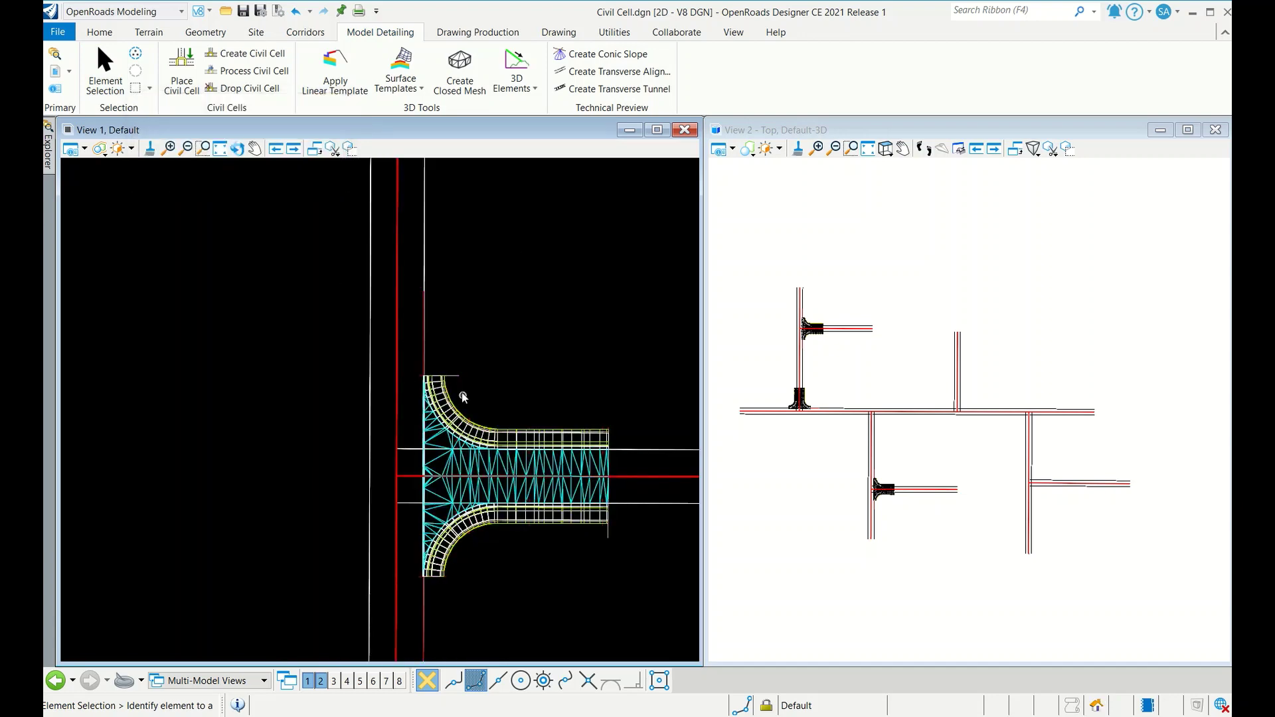
- Set the upper curb return radius of the civil cell on the lower-left vertical road to 6 m
scroll(455, 388, "up", 3)
scroll(450, 471, "up", 3)
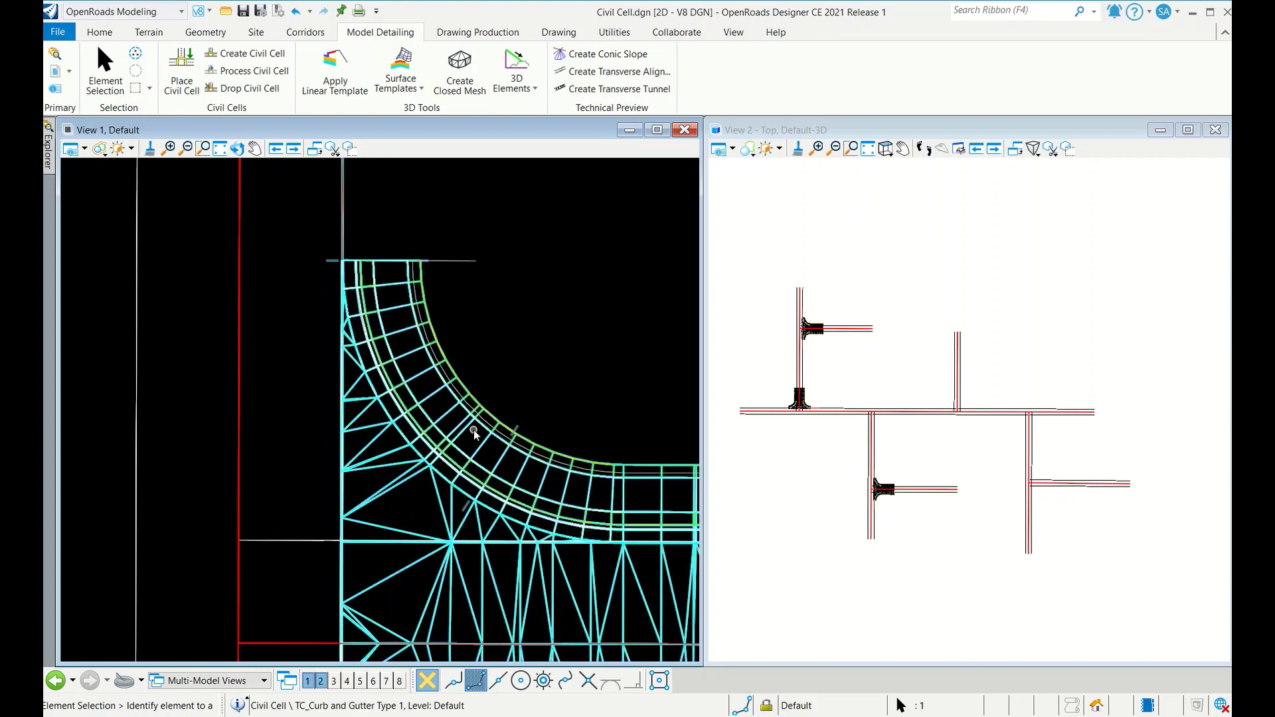
scroll(455, 415, "down", 3)
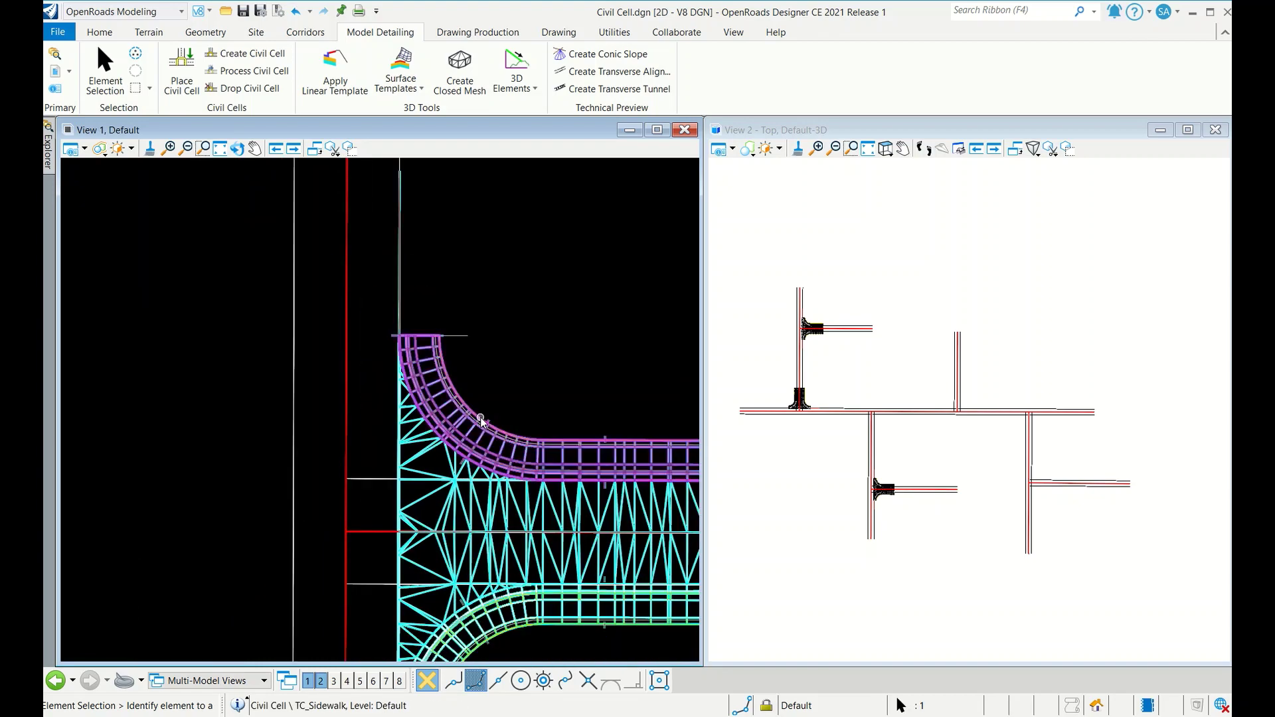
scroll(473, 377, "up", 3)
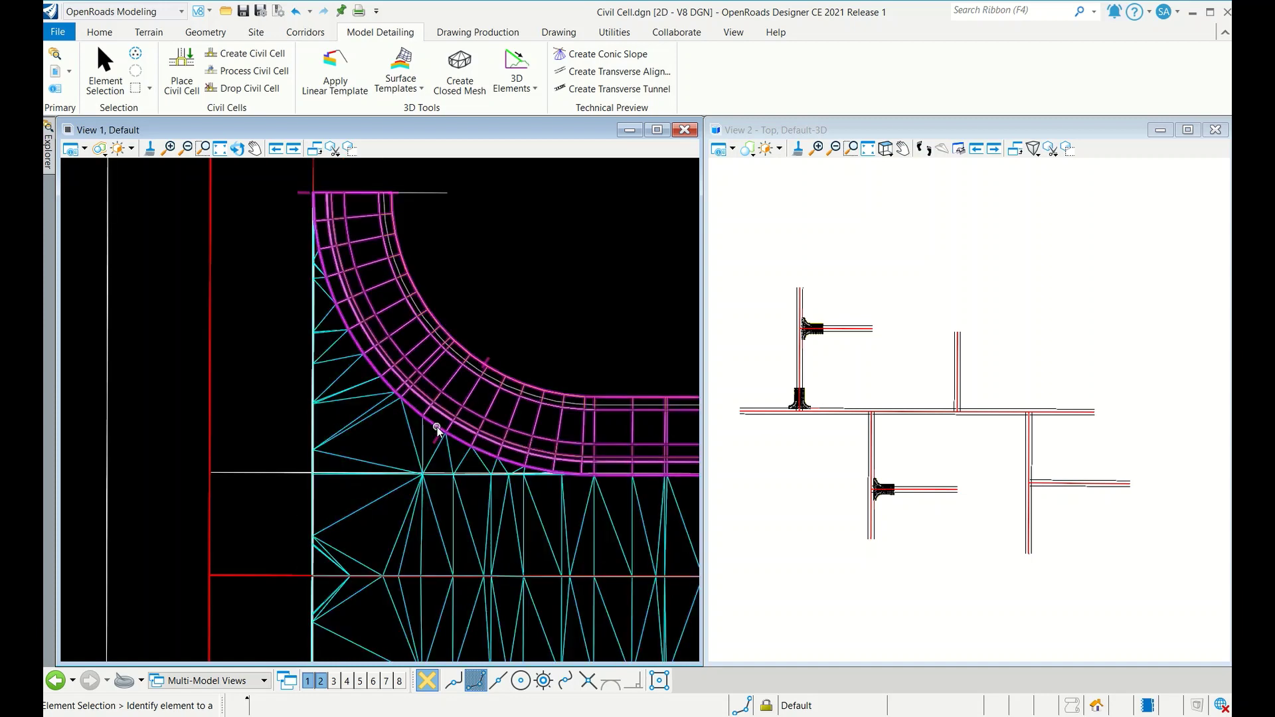
left_click(437, 428)
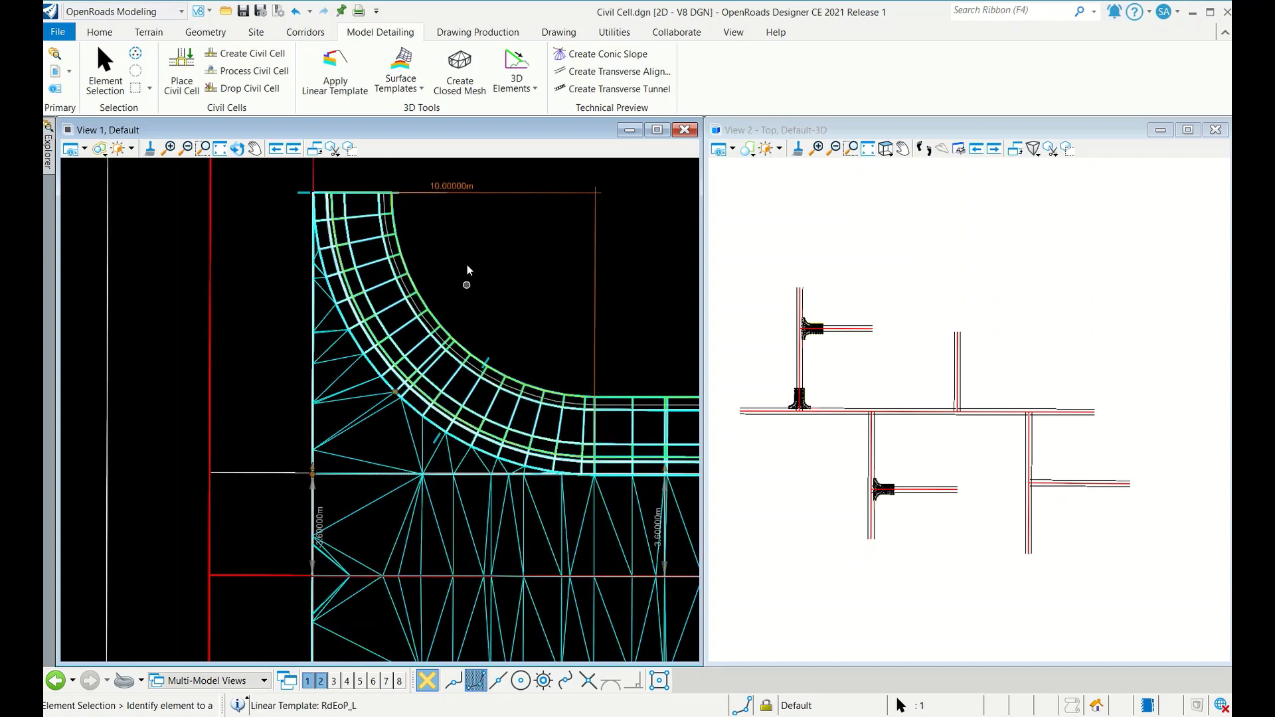
left_click(463, 188)
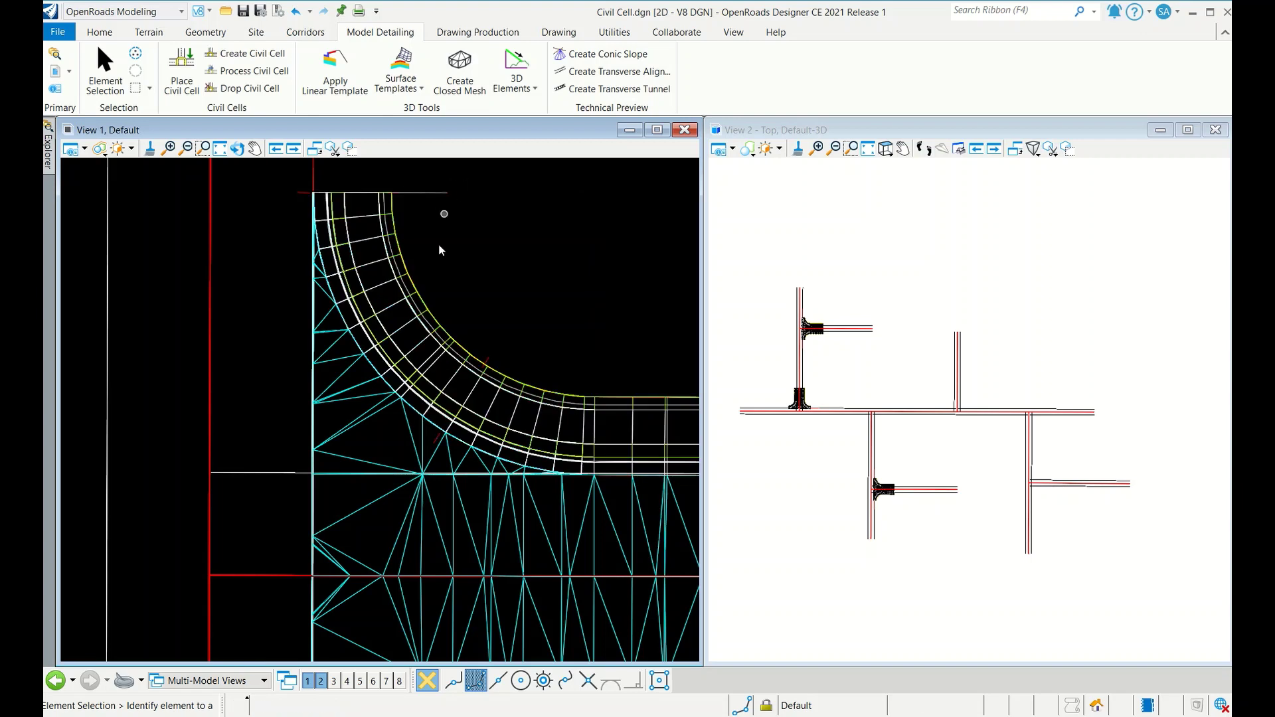
left_click(405, 406)
left_click(451, 187)
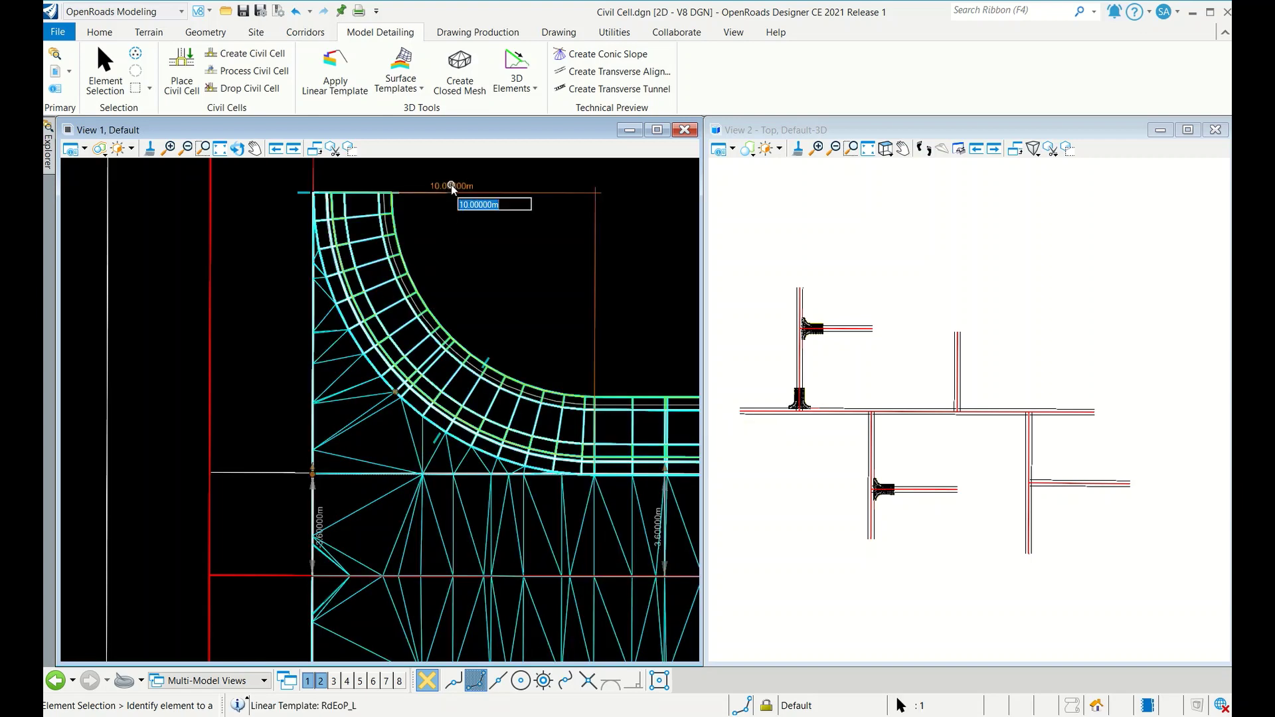
type("6")
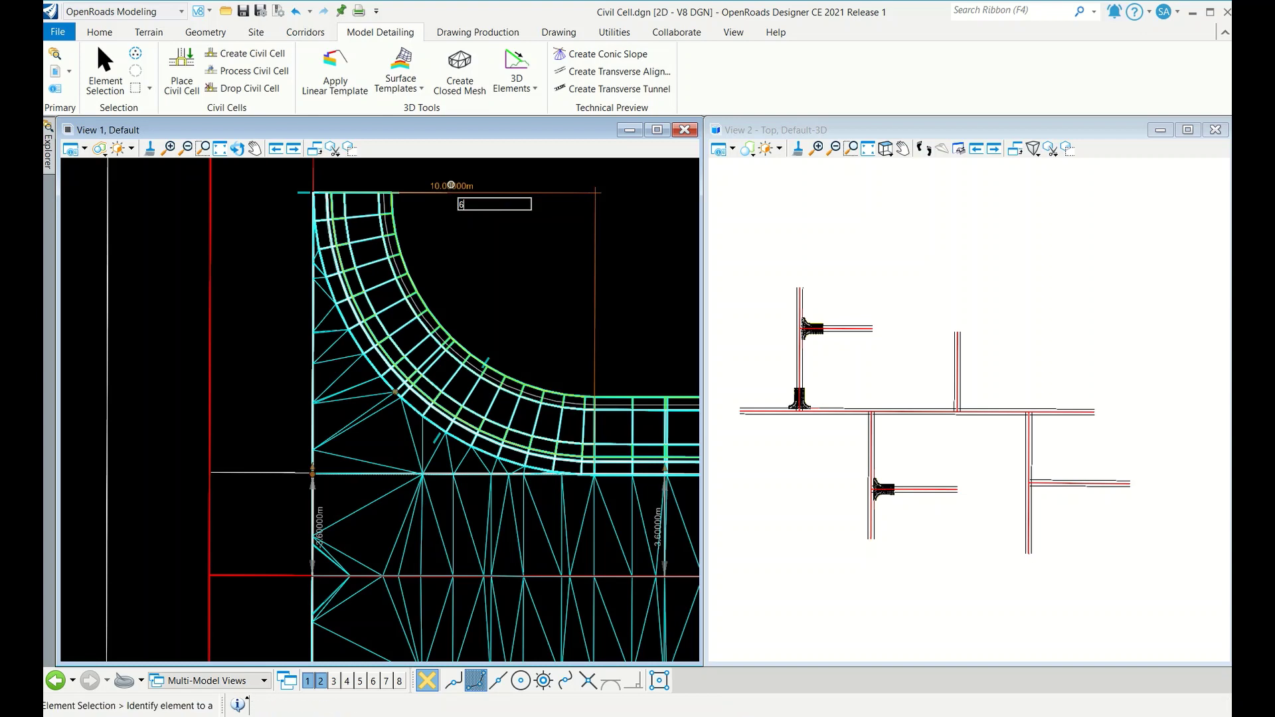
key("Return")
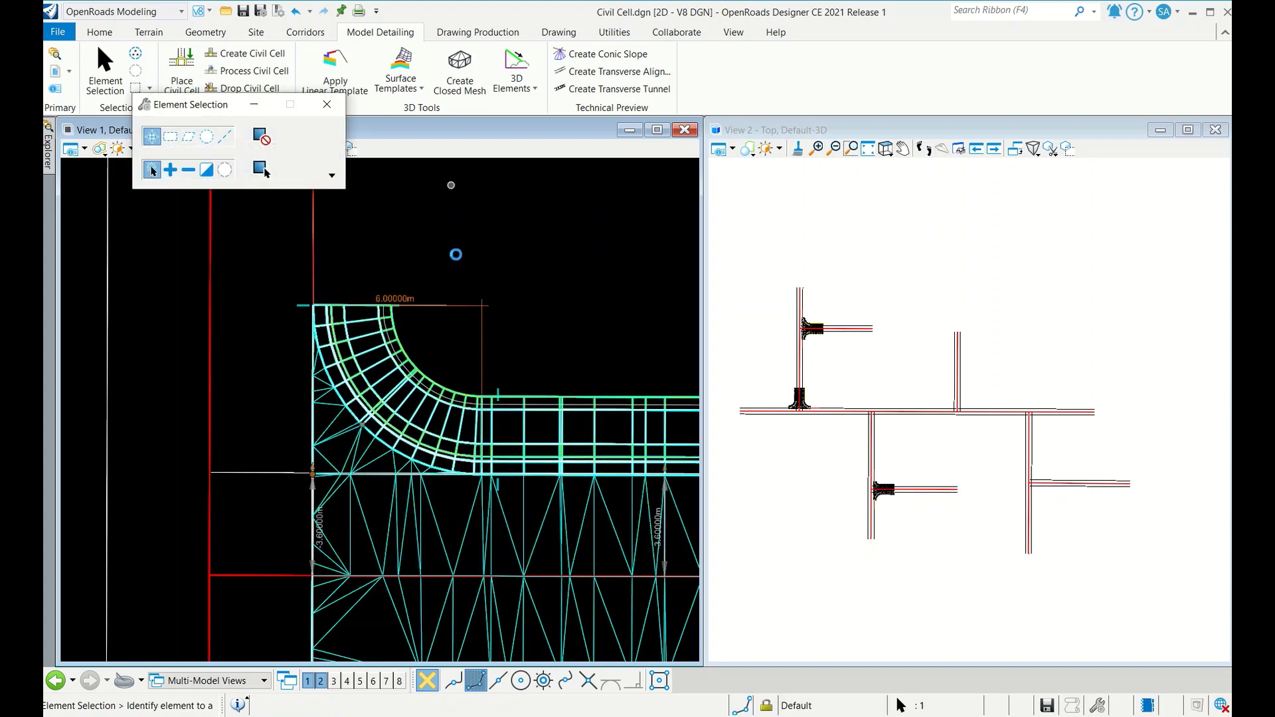
scroll(466, 443, "down", 5)
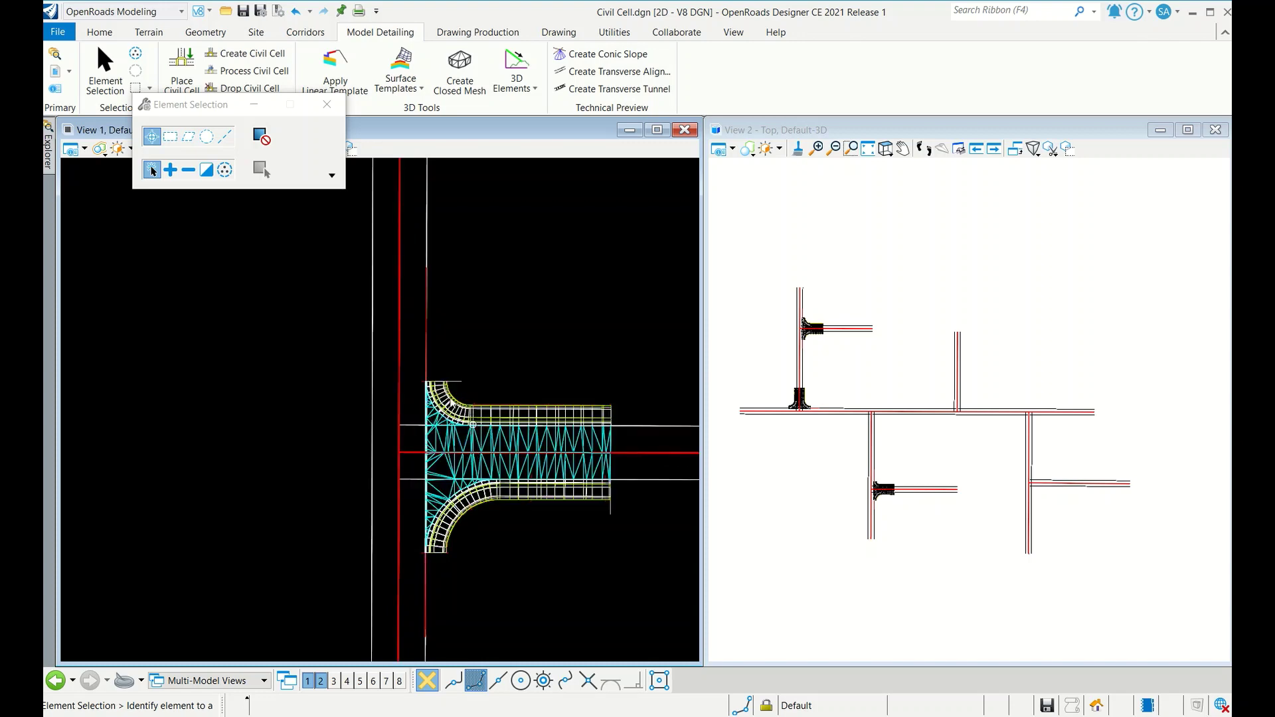
scroll(511, 436, "down", 3)
scroll(429, 251, "up", 5)
left_click(327, 104)
- Set the lower curb return radius of the civil cell on the lower-left vertical road to 6 m
scroll(322, 376, "down", 4)
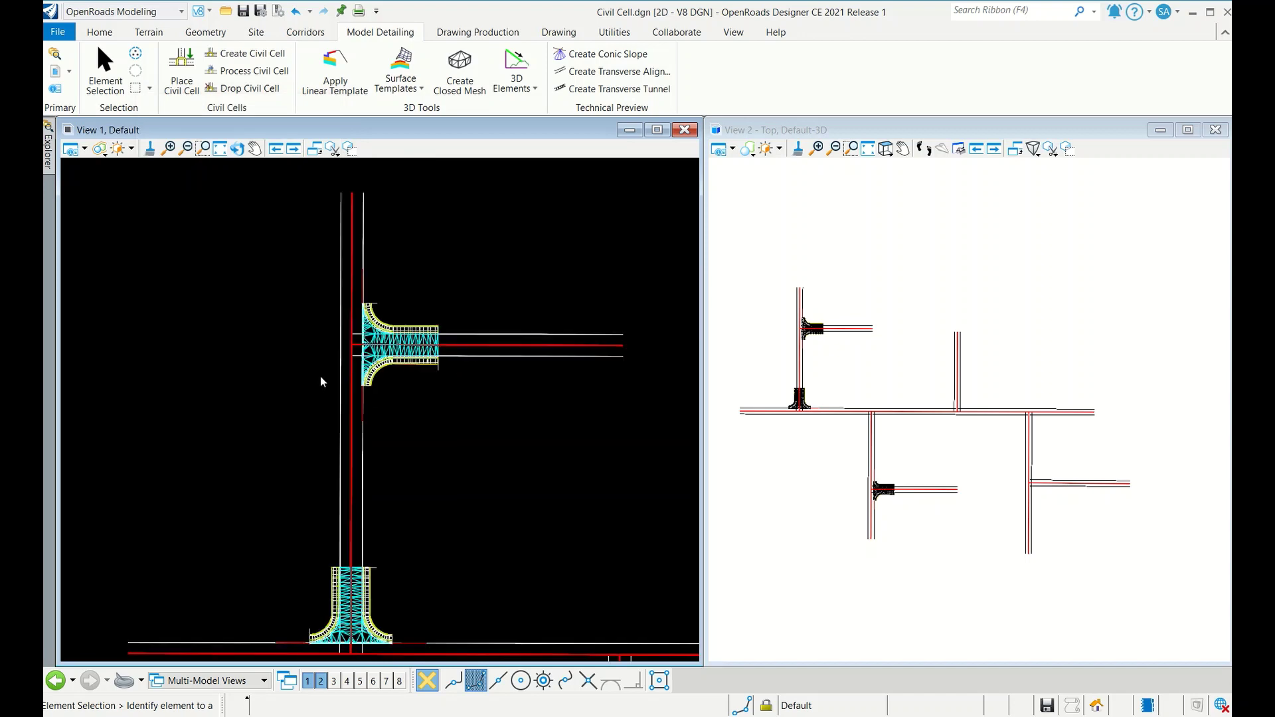
scroll(330, 398, "down", 2)
scroll(429, 591, "up", 5)
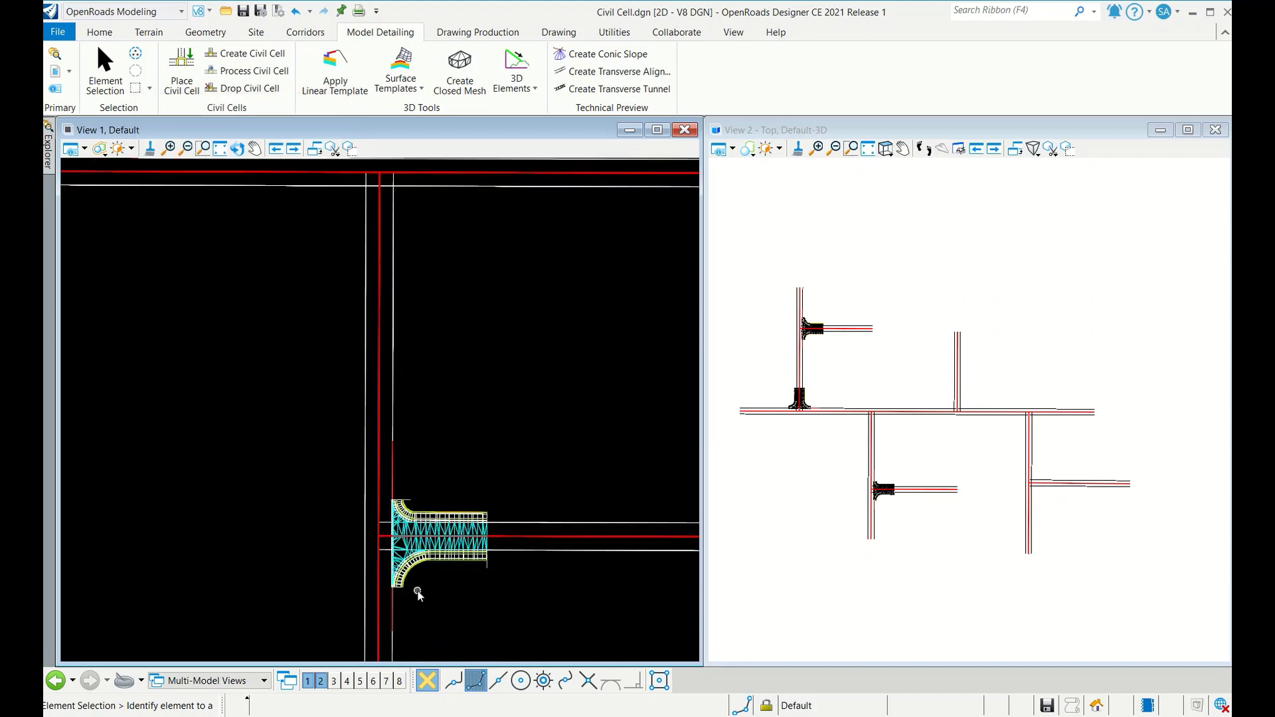
scroll(412, 588, "up", 3)
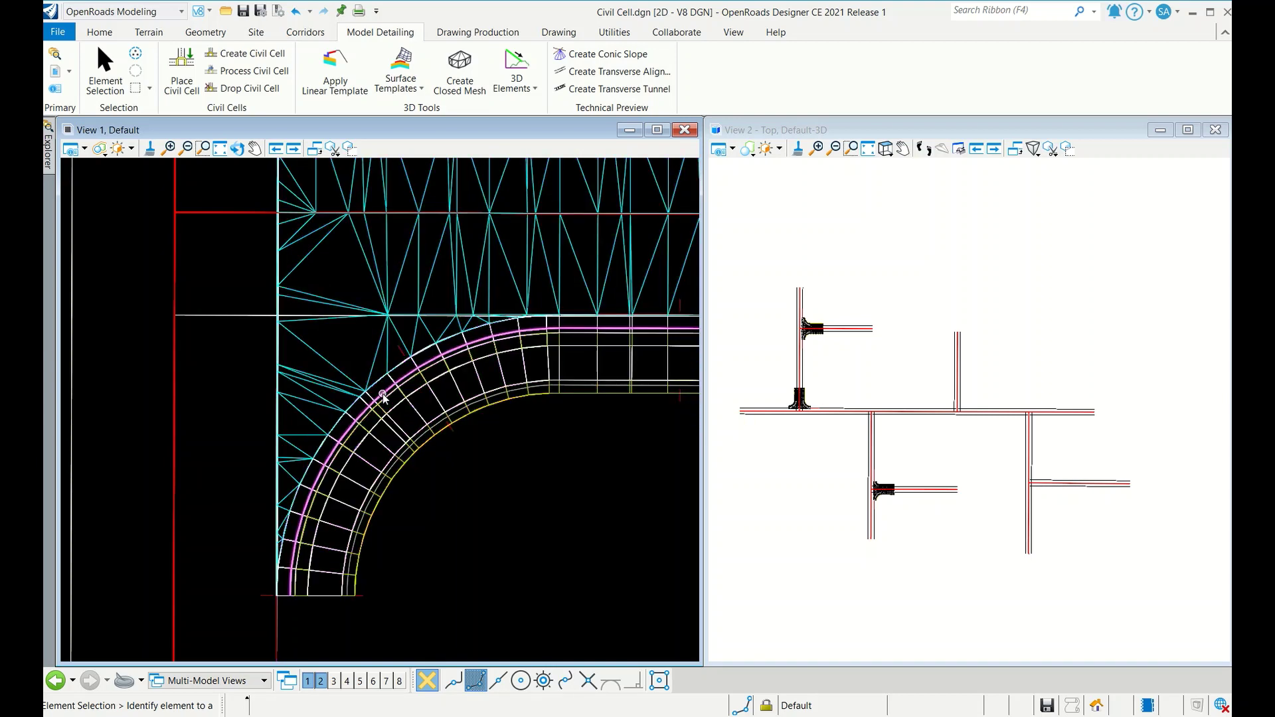
mouse_move(383, 397)
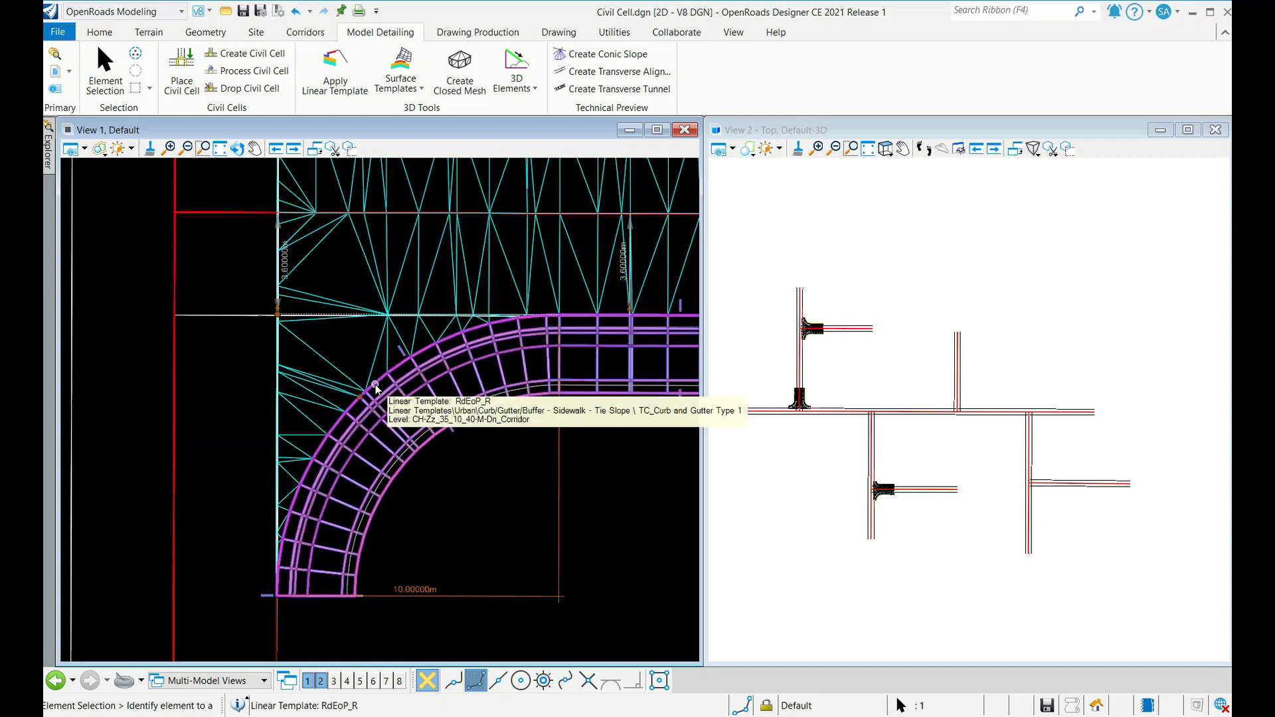
left_click(376, 388)
left_click(407, 590)
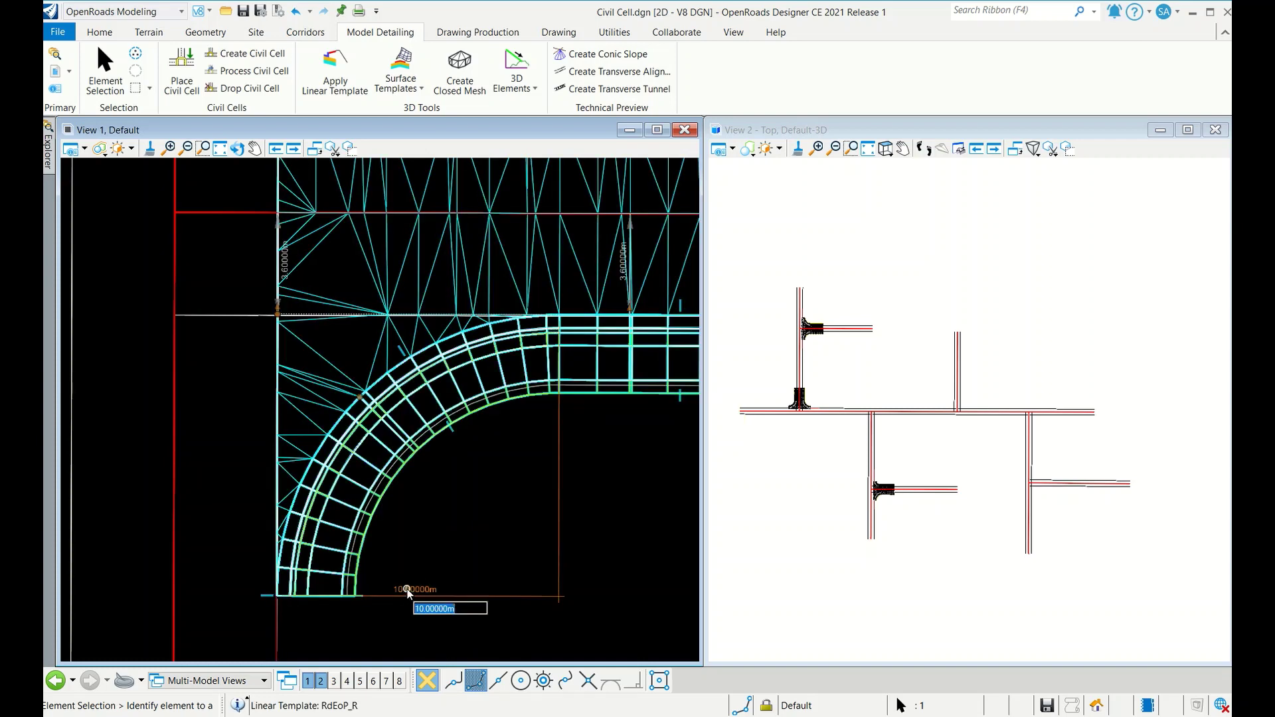
type("6")
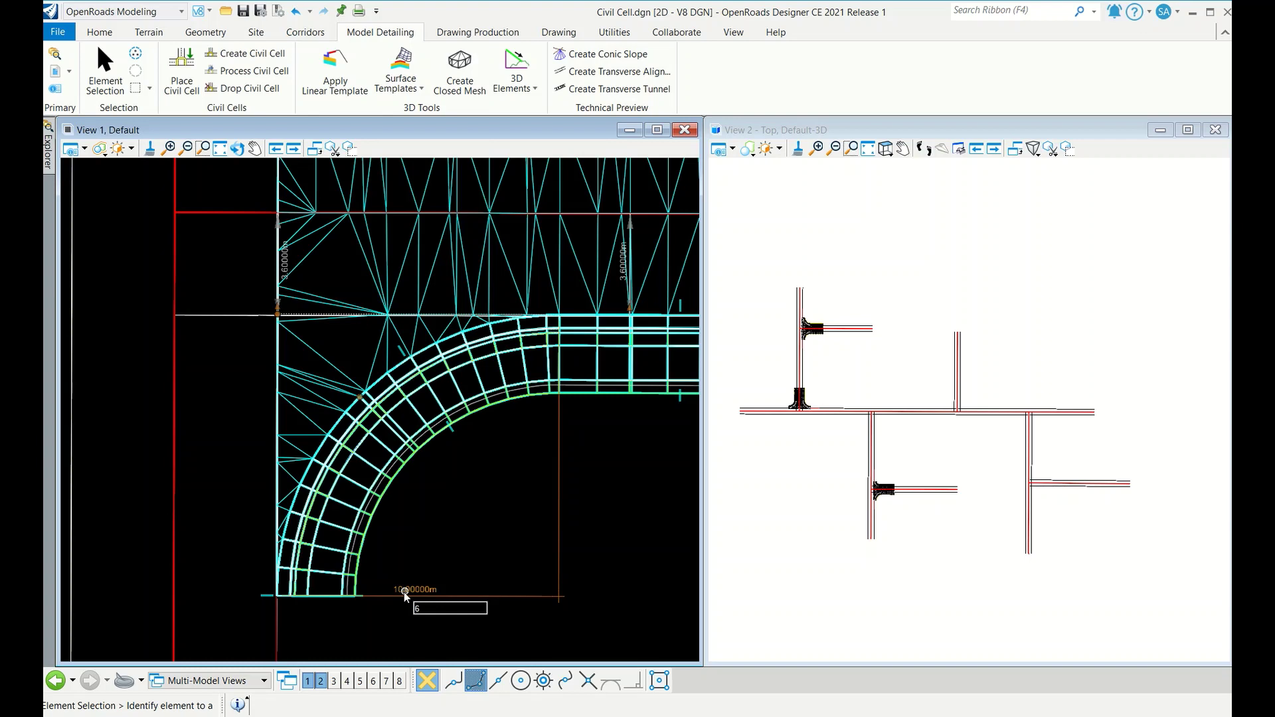
key("Return")
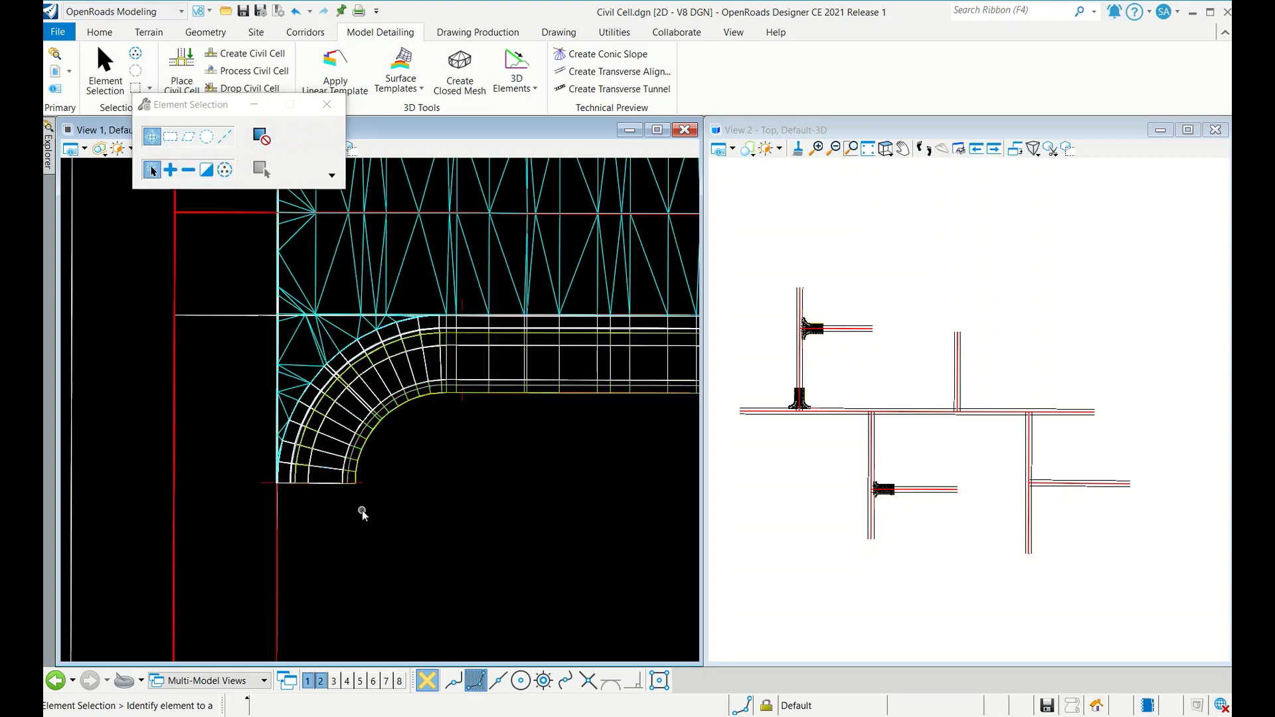
scroll(362, 456, "down", 1)
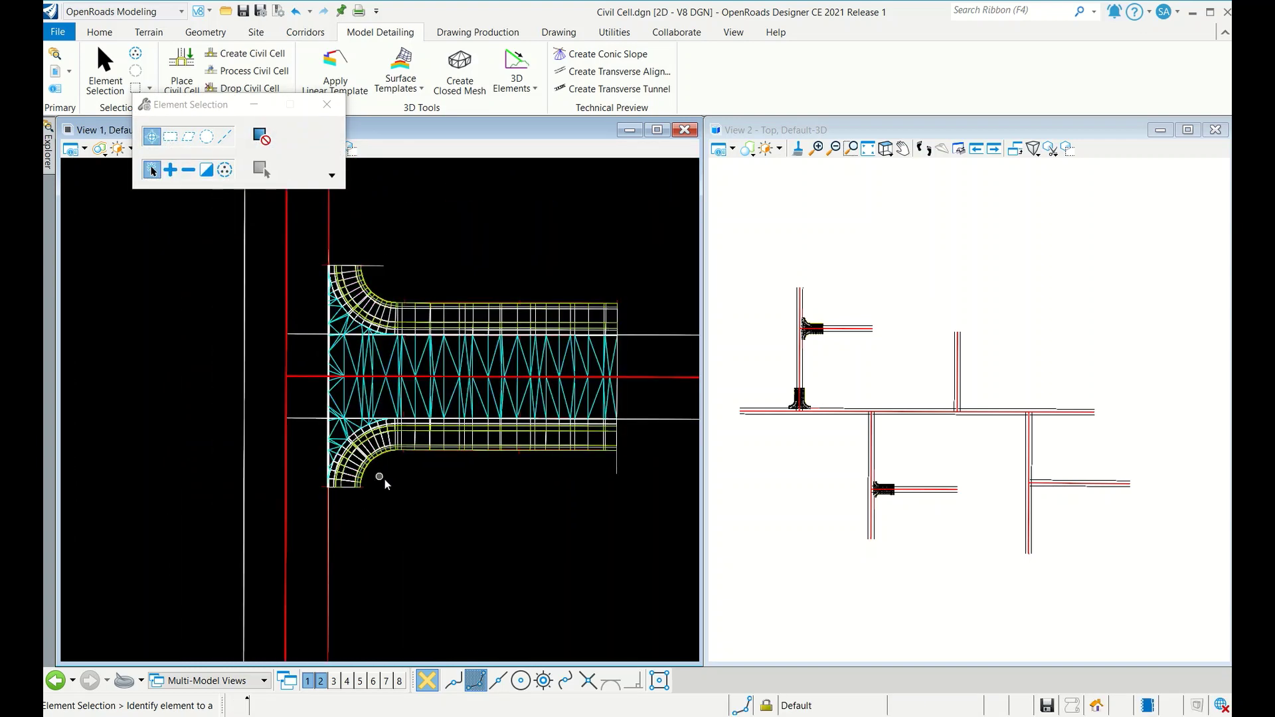
scroll(307, 413, "down", 4)
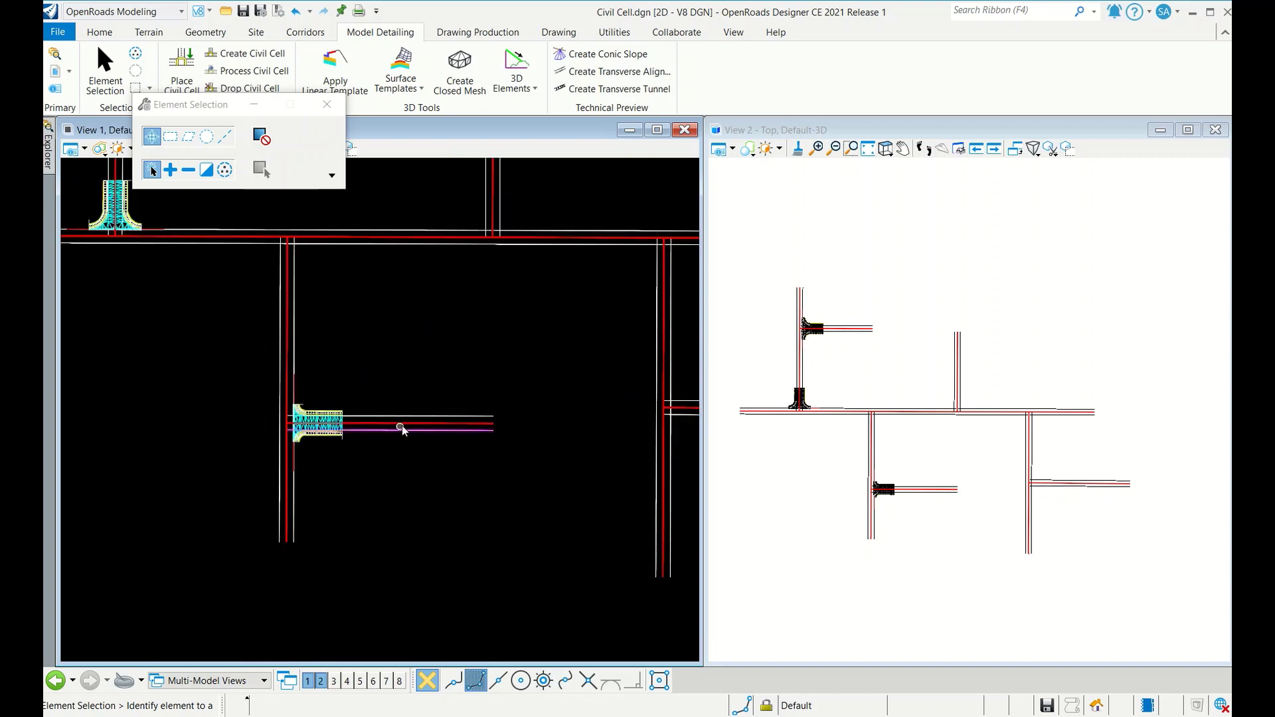
- Inspect the adjusted civil cell and the centreline of its horizontal branch, and dismiss the selection settings
scroll(403, 425, "up", 1)
left_click(403, 425)
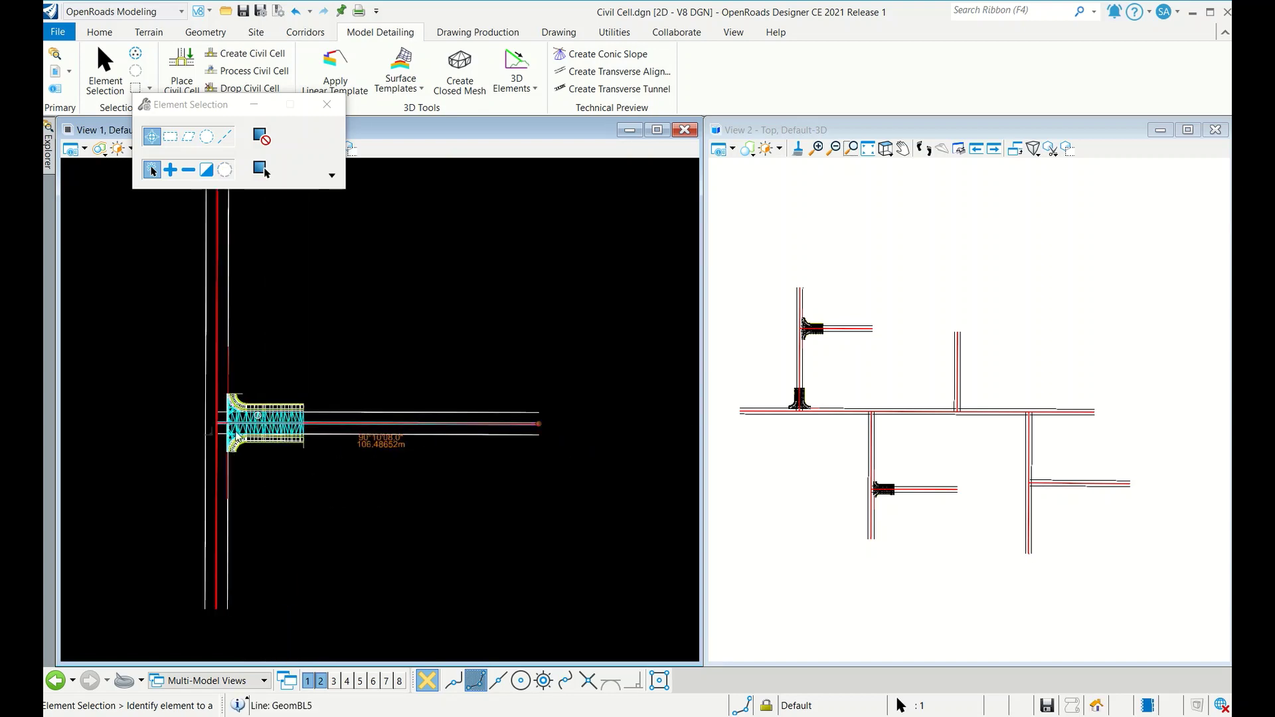
scroll(236, 436, "up", 5)
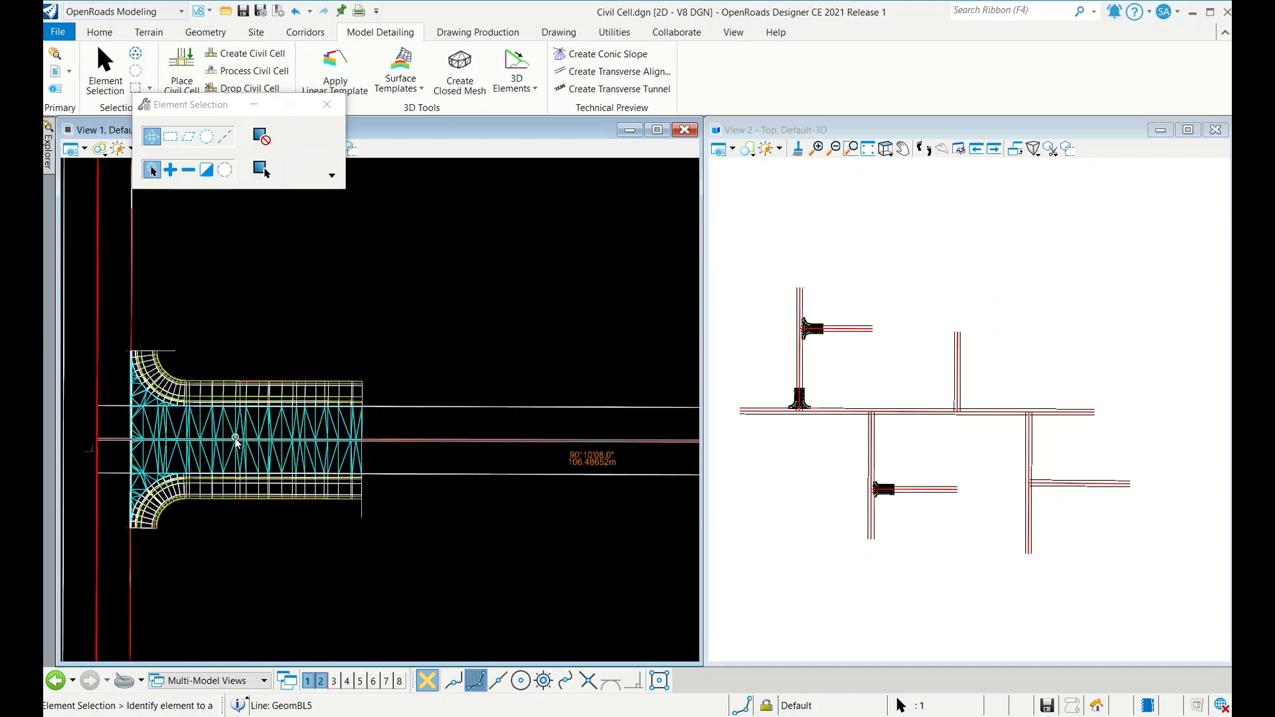
scroll(469, 490, "down", 3)
left_click(450, 513)
scroll(464, 488, "up", 2)
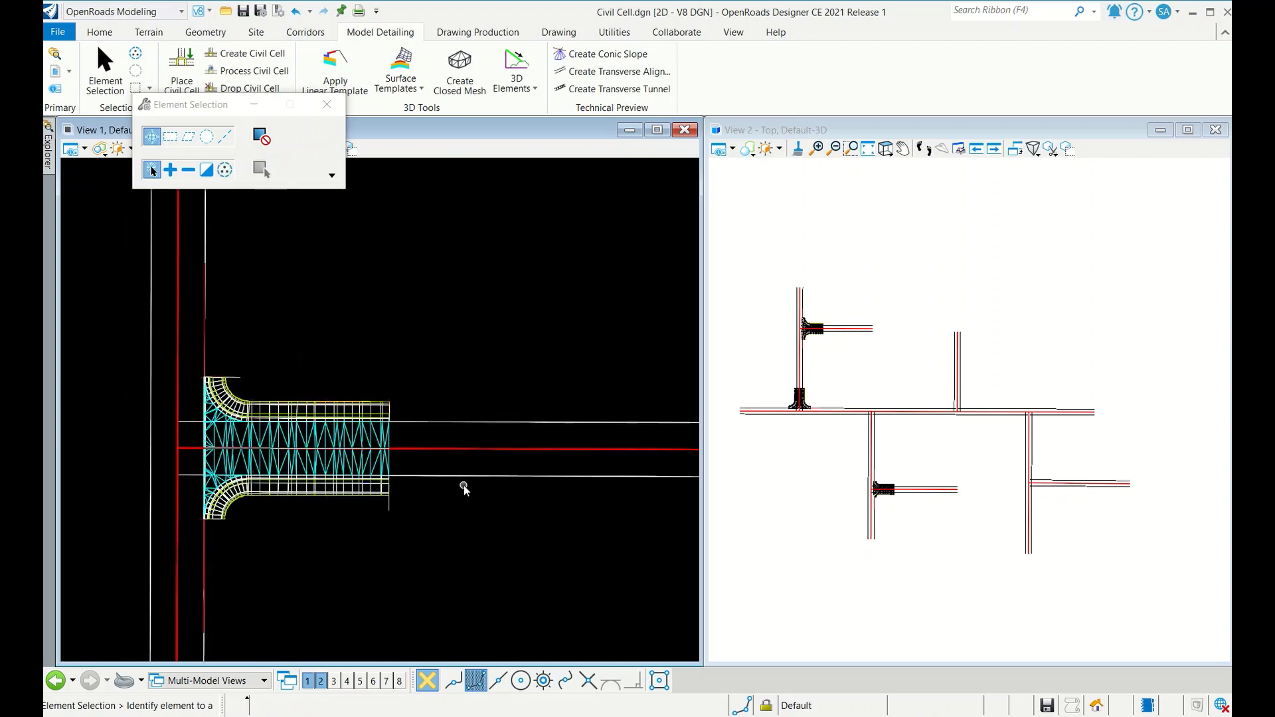
left_click(453, 449)
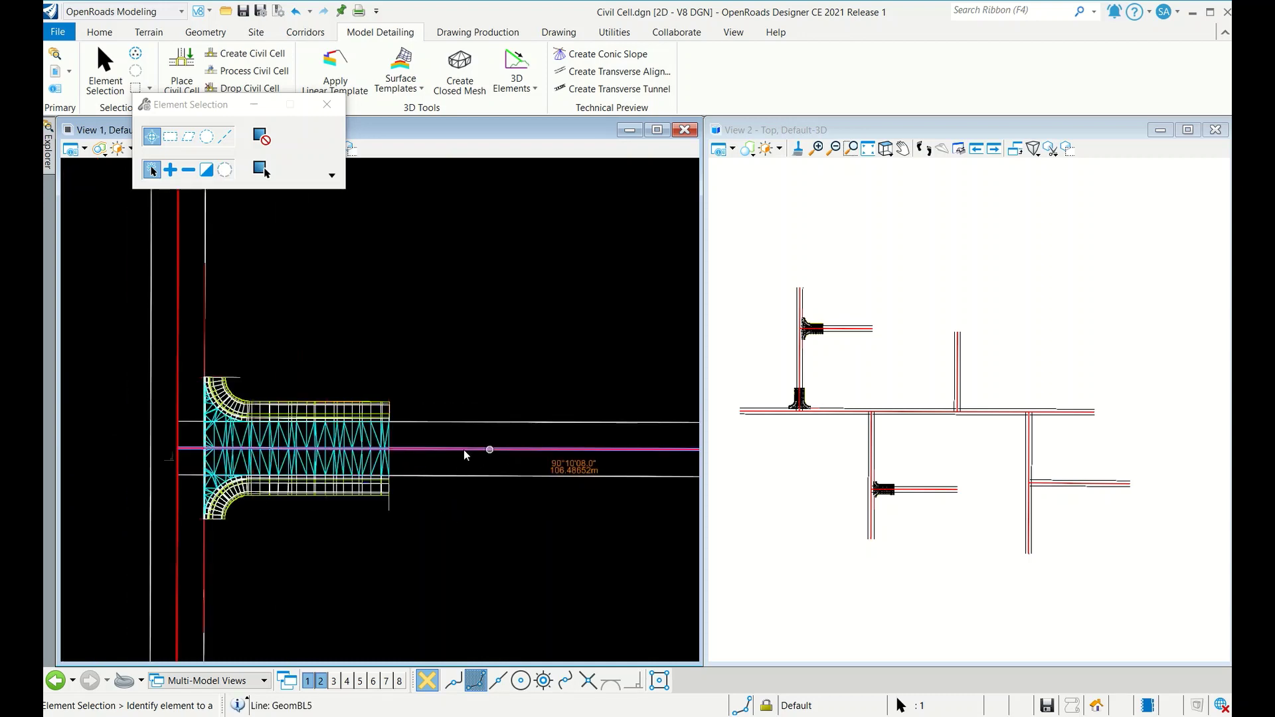
left_click(327, 104)
- Place the civil cell where the upper-right vertical road meets the main road, referencing the vertical centreline and main road's upper pavement edge, without clipping corridors
scroll(366, 393, "down", 6)
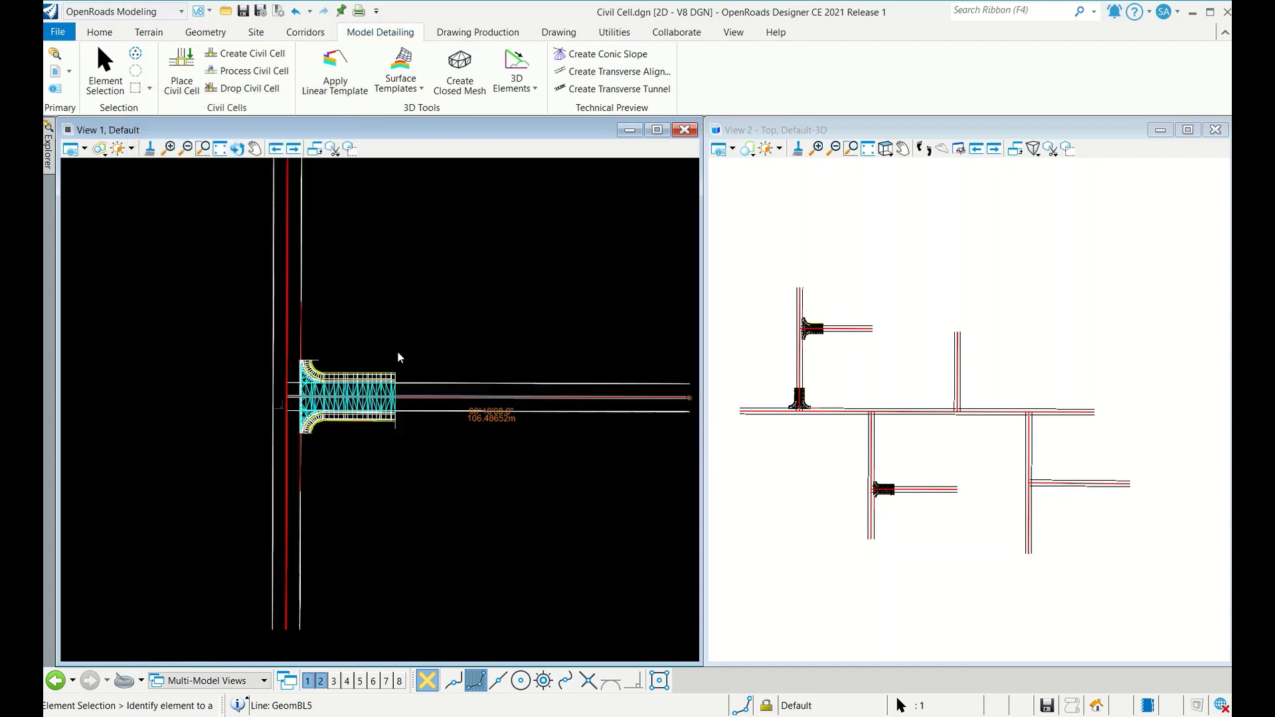
scroll(462, 320, "up", 2)
scroll(462, 320, "up", 3)
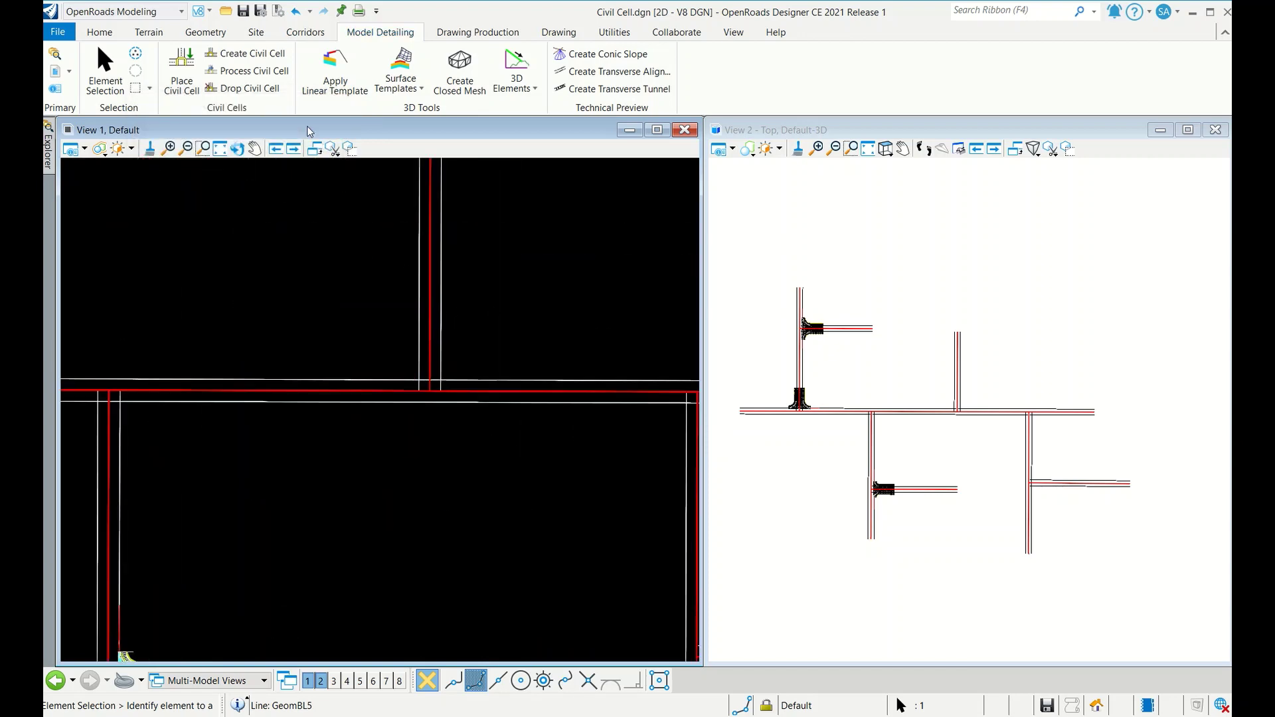
left_click(181, 72)
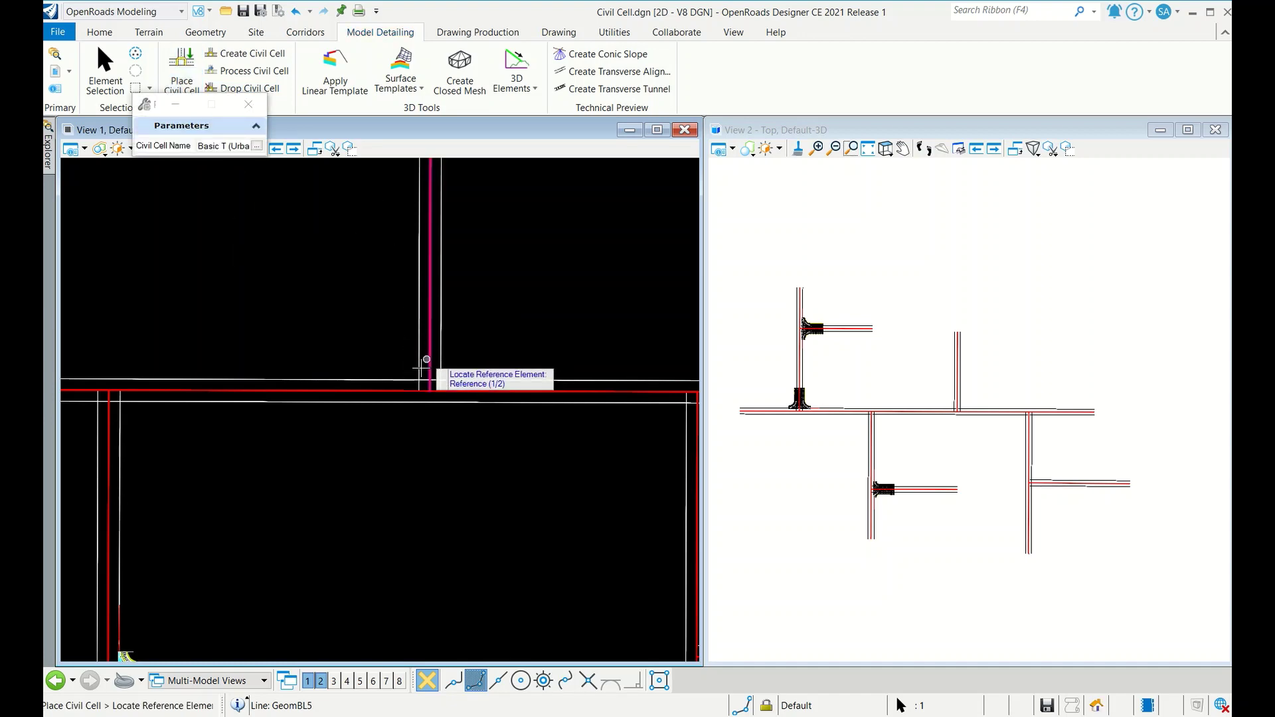
left_click(430, 332)
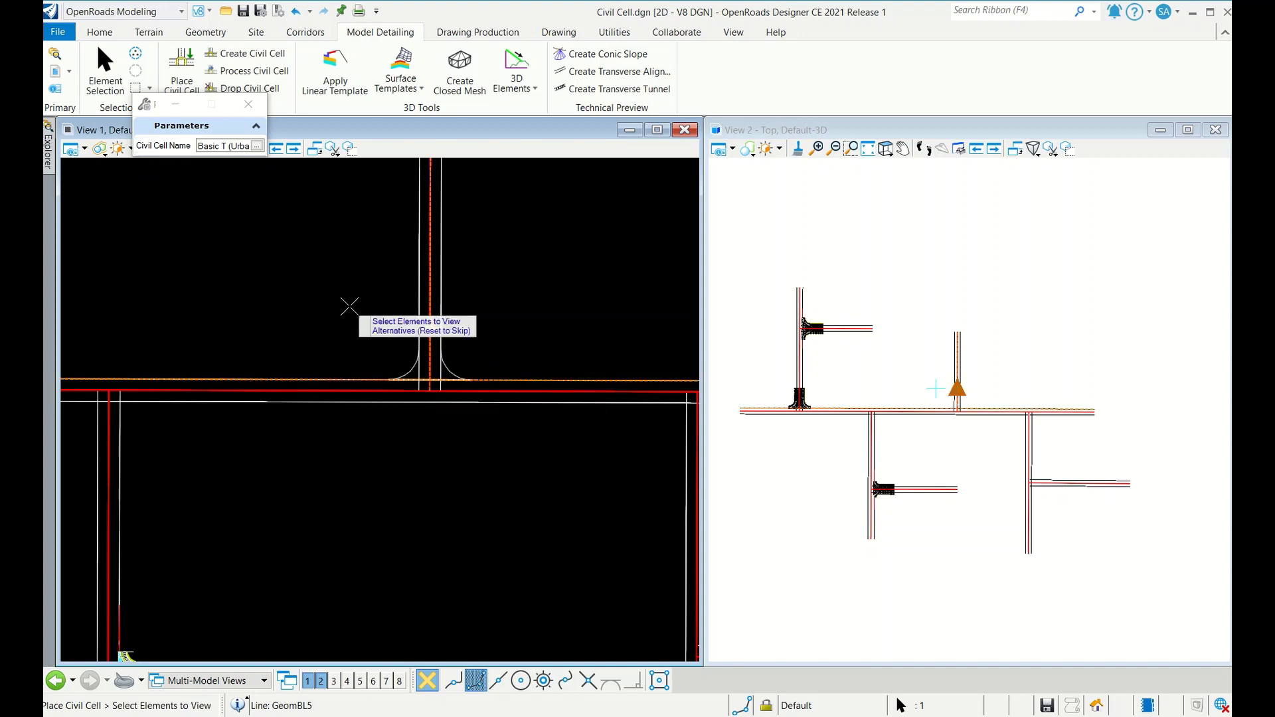
right_click(349, 306)
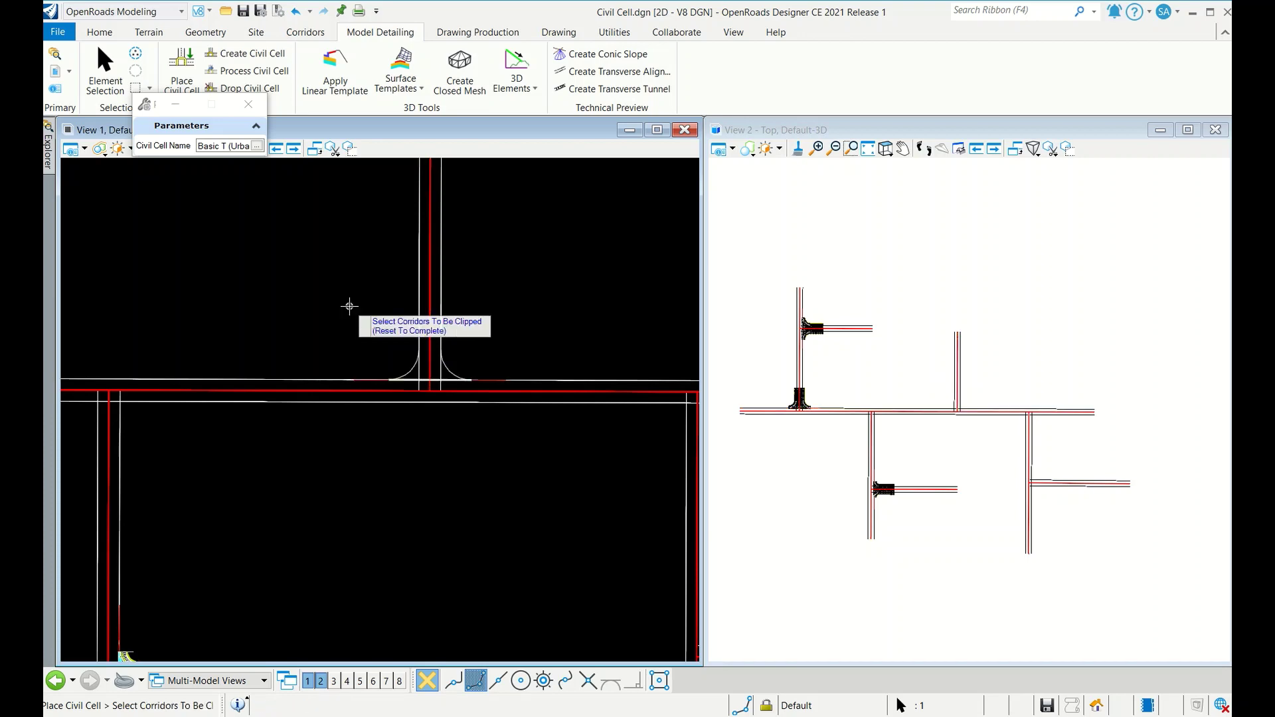
right_click(350, 306)
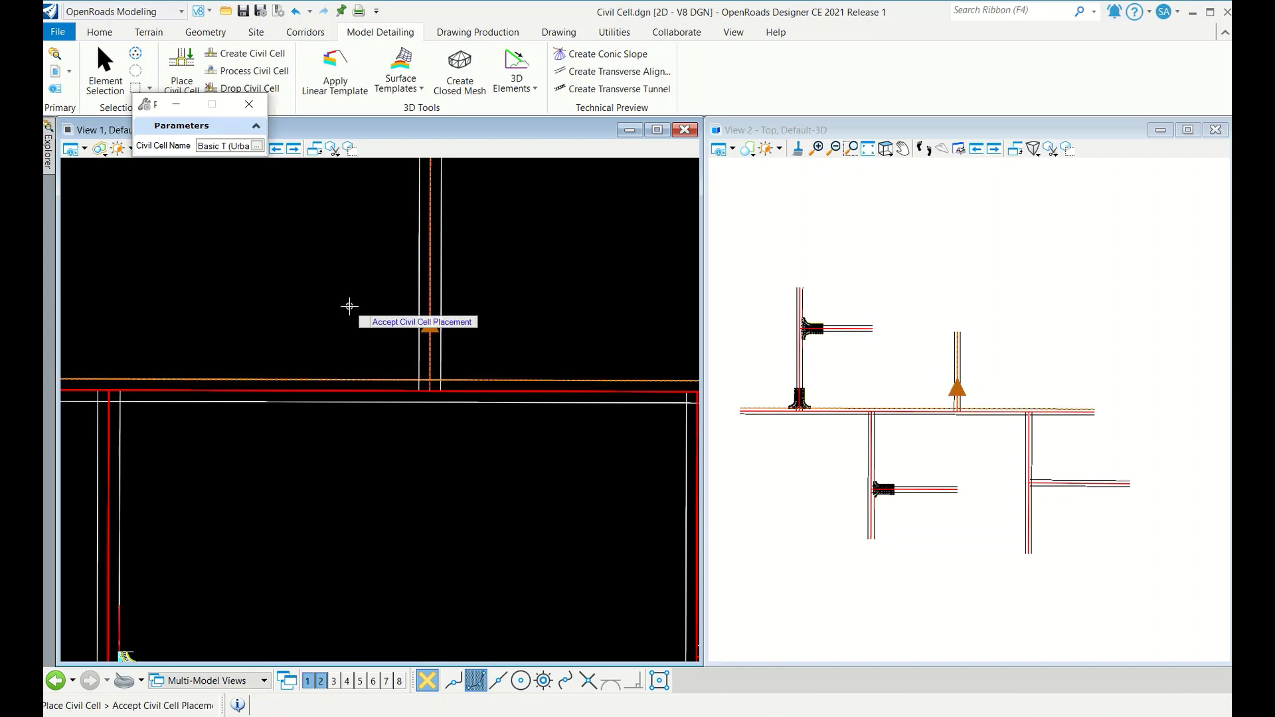
left_click(349, 306)
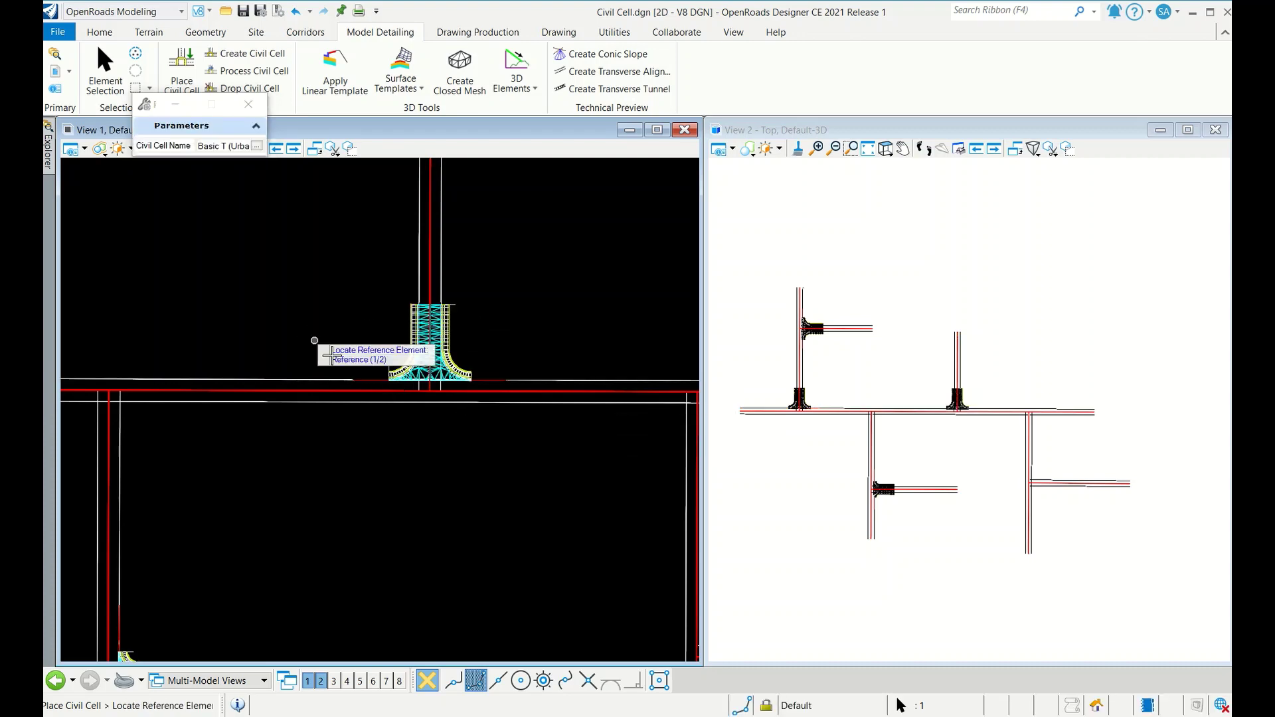
- Examine the civil cell on the upper-right vertical road in 3D, rotating around its curbs, sidewalks and pavement edge
scroll(398, 412, "down", 4)
scroll(954, 425, "up", 6)
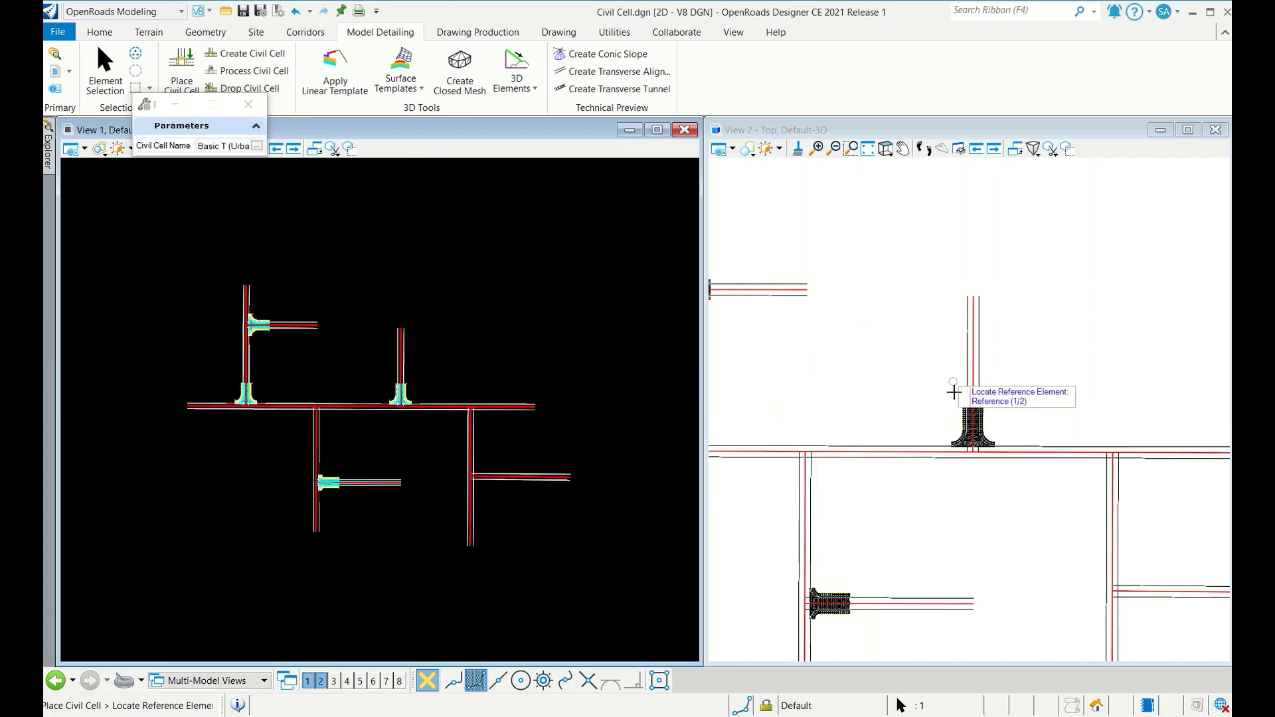
left_click(886, 149)
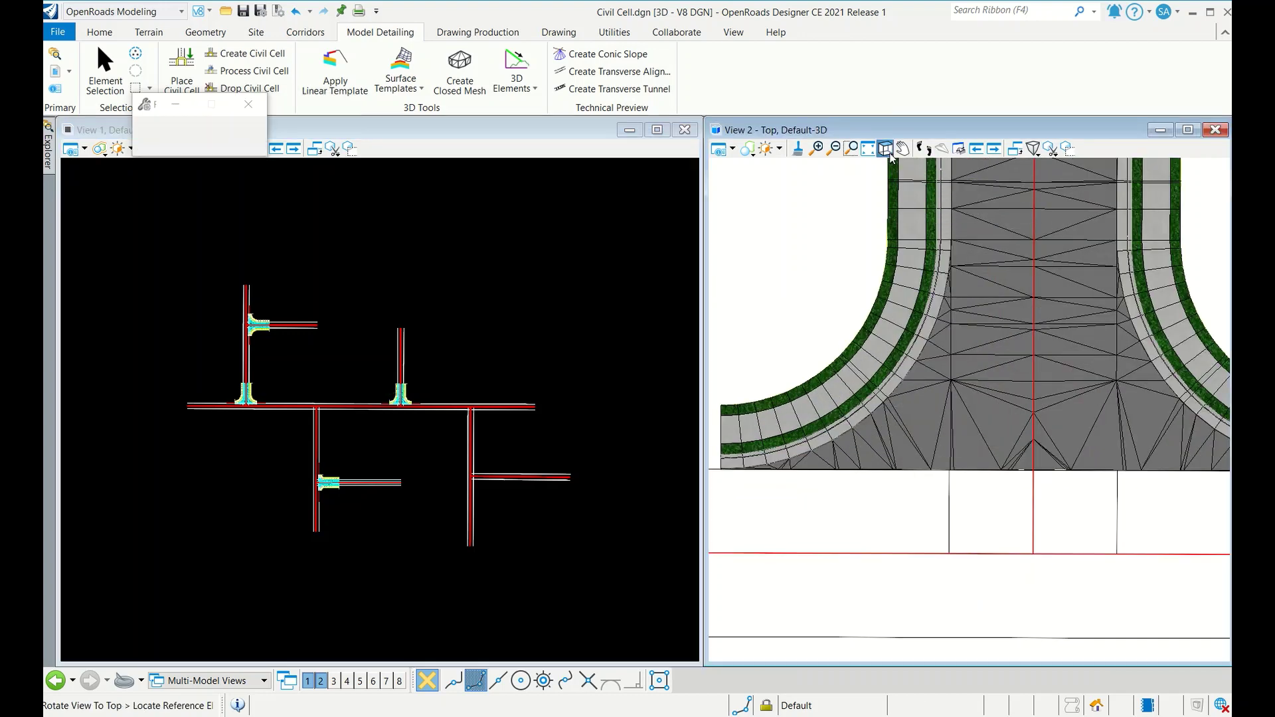
left_click(886, 148)
left_click(903, 165)
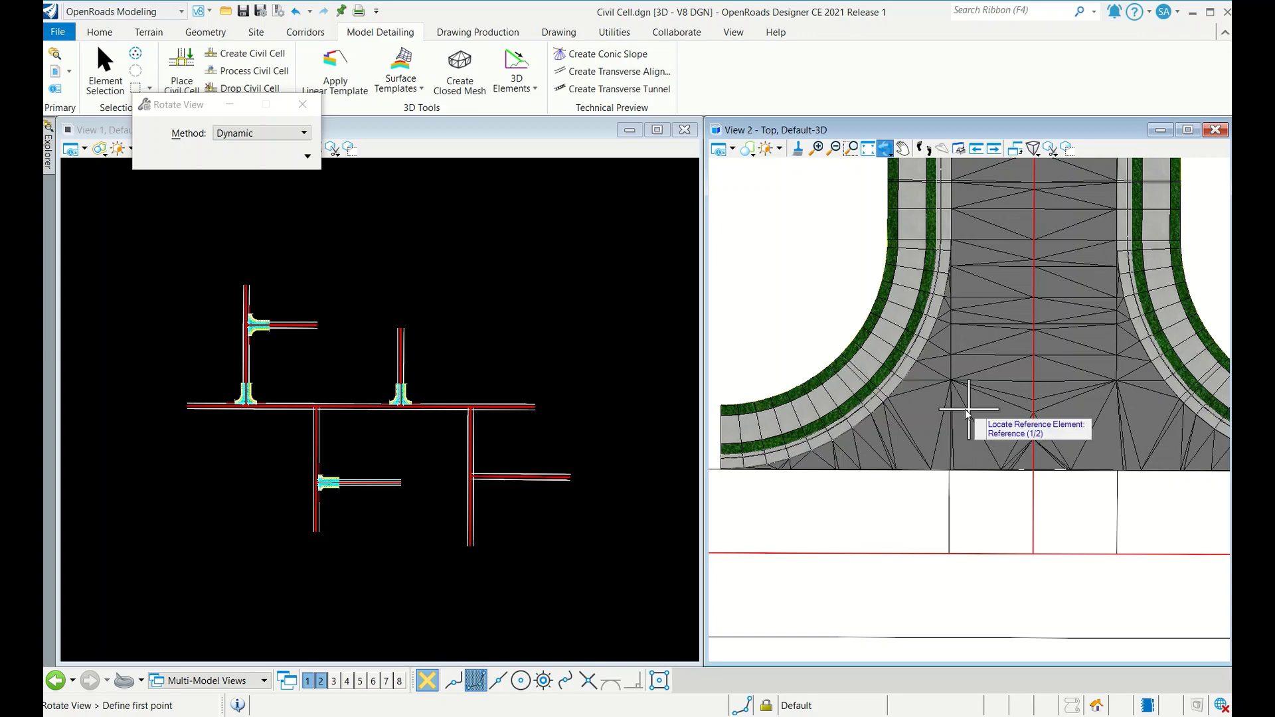
left_click(902, 393)
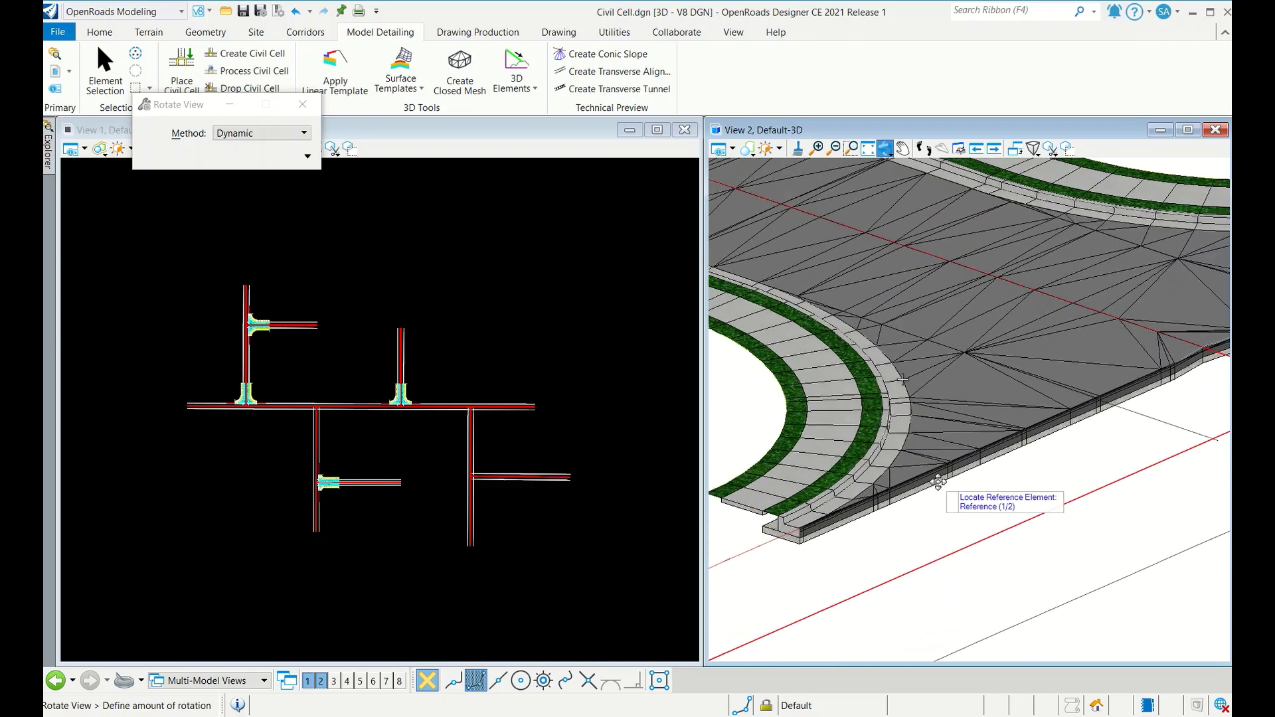
left_click(921, 469)
left_click(980, 477)
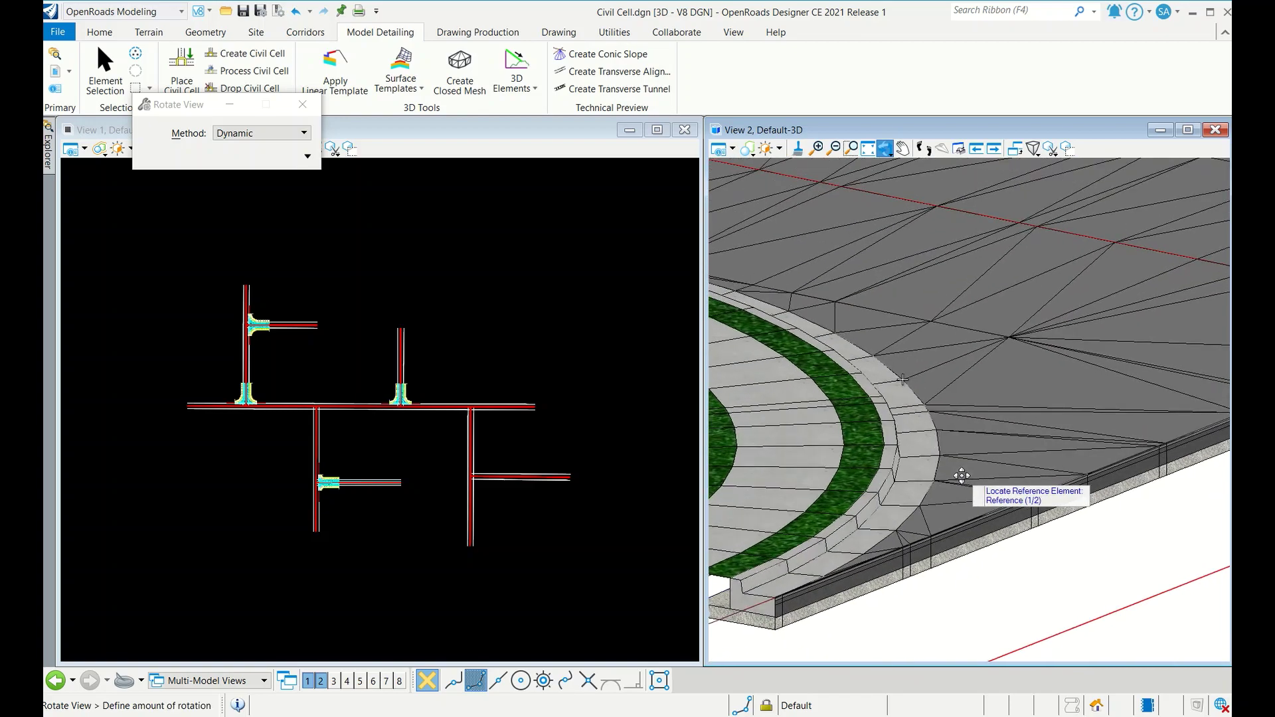
left_click(856, 483)
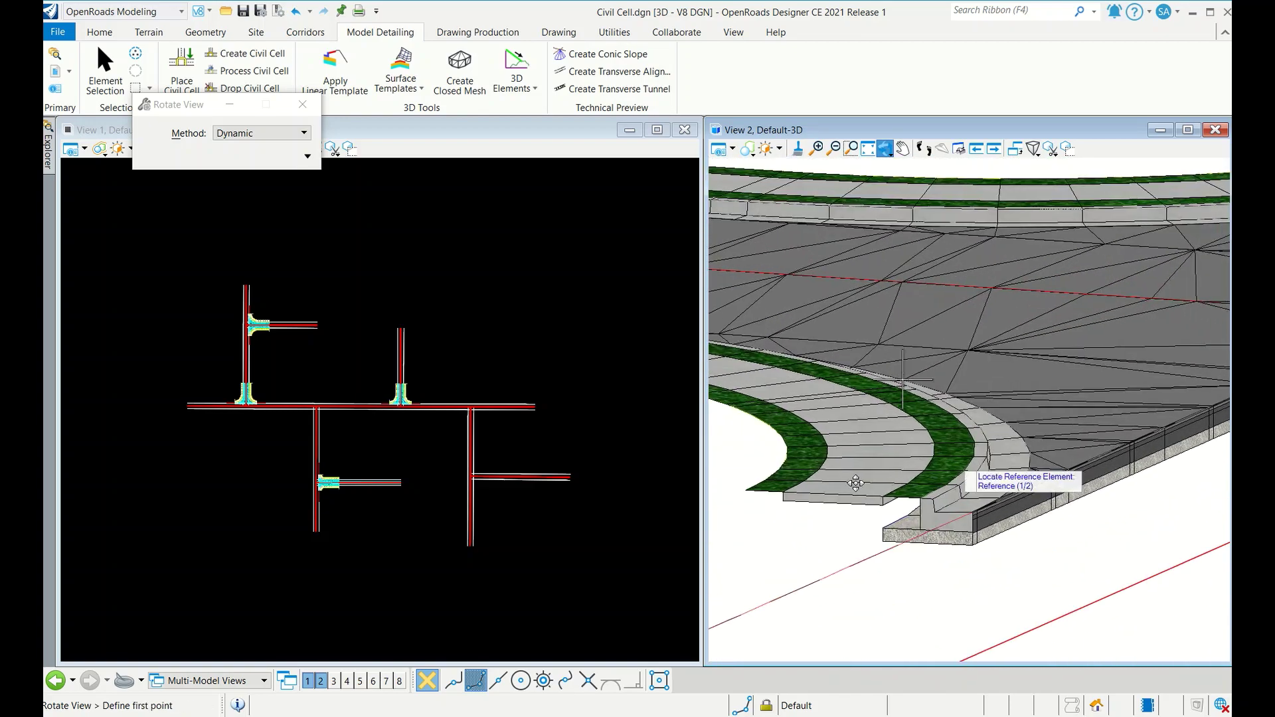
left_click(1008, 455)
left_click(953, 470)
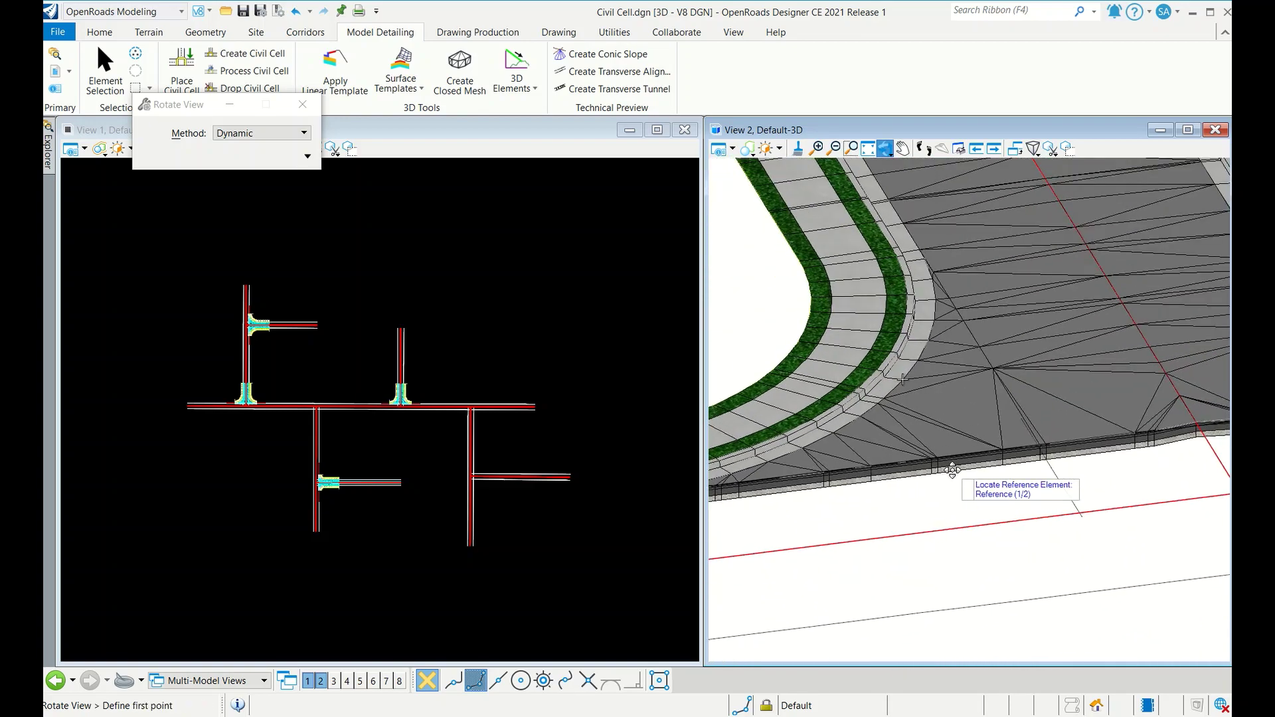
left_click(1062, 468)
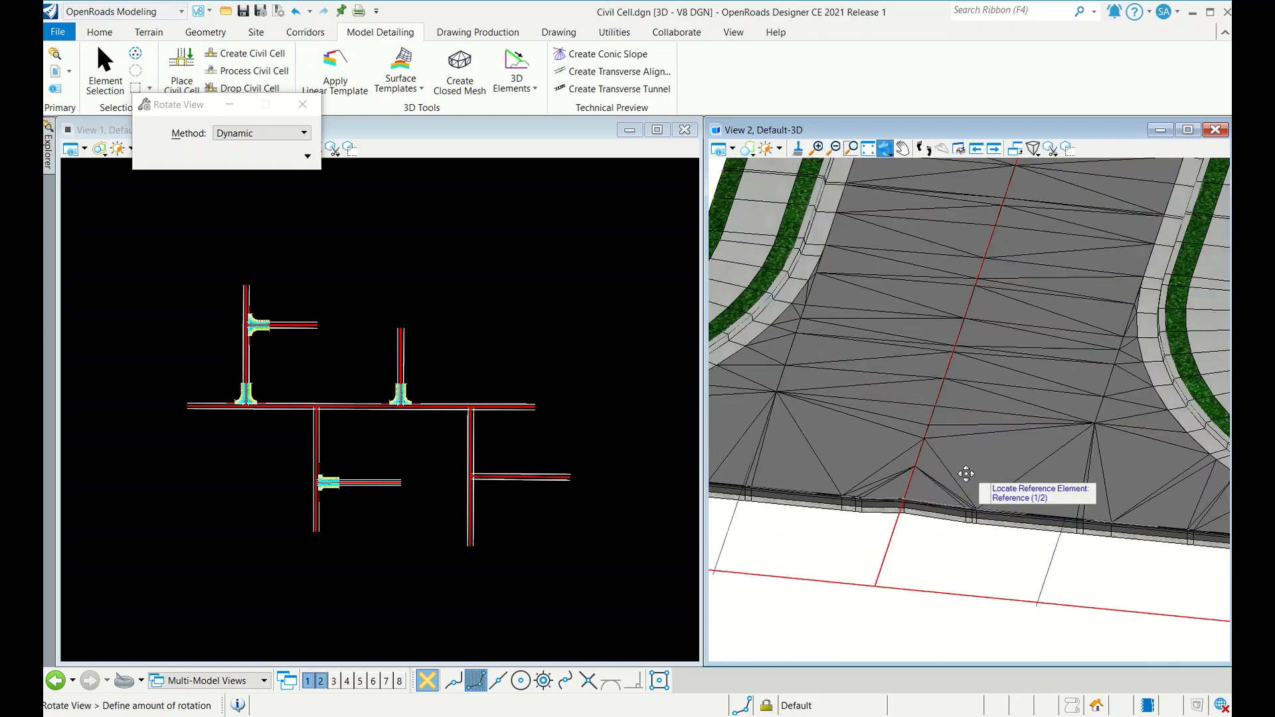
left_click(923, 468)
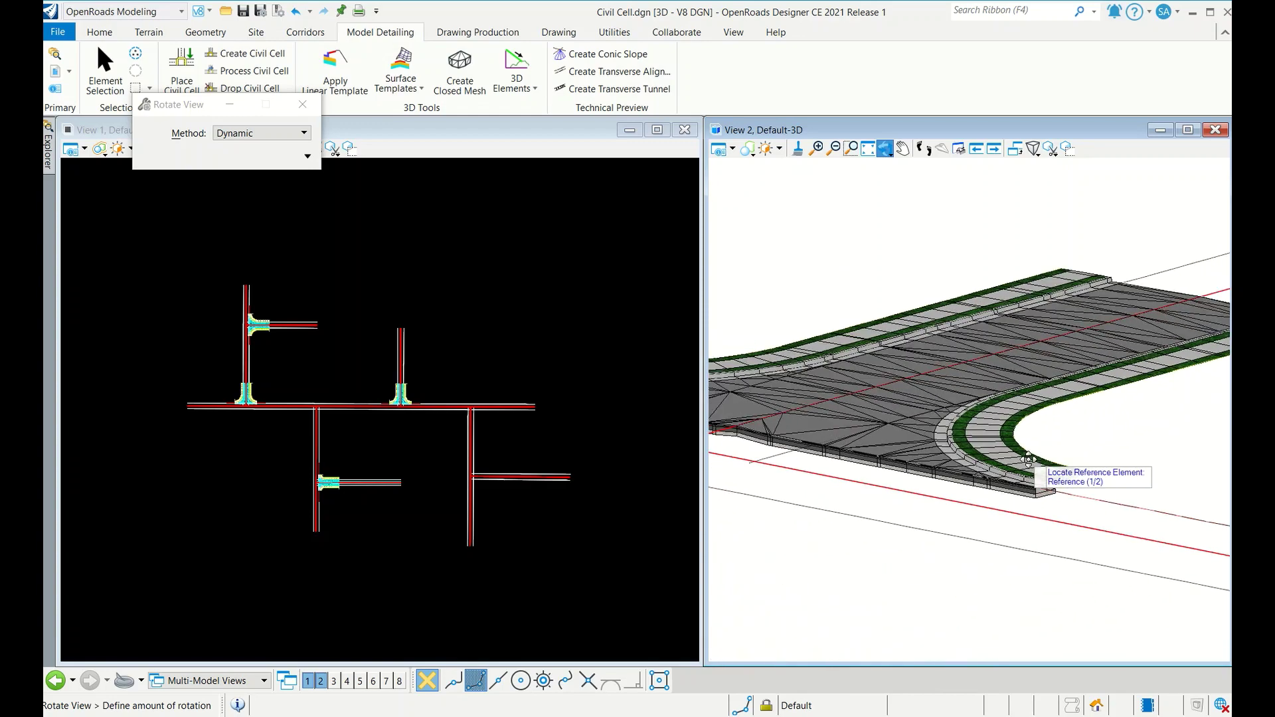
left_click(960, 470)
right_click(936, 452)
scroll(929, 437, "down", 3)
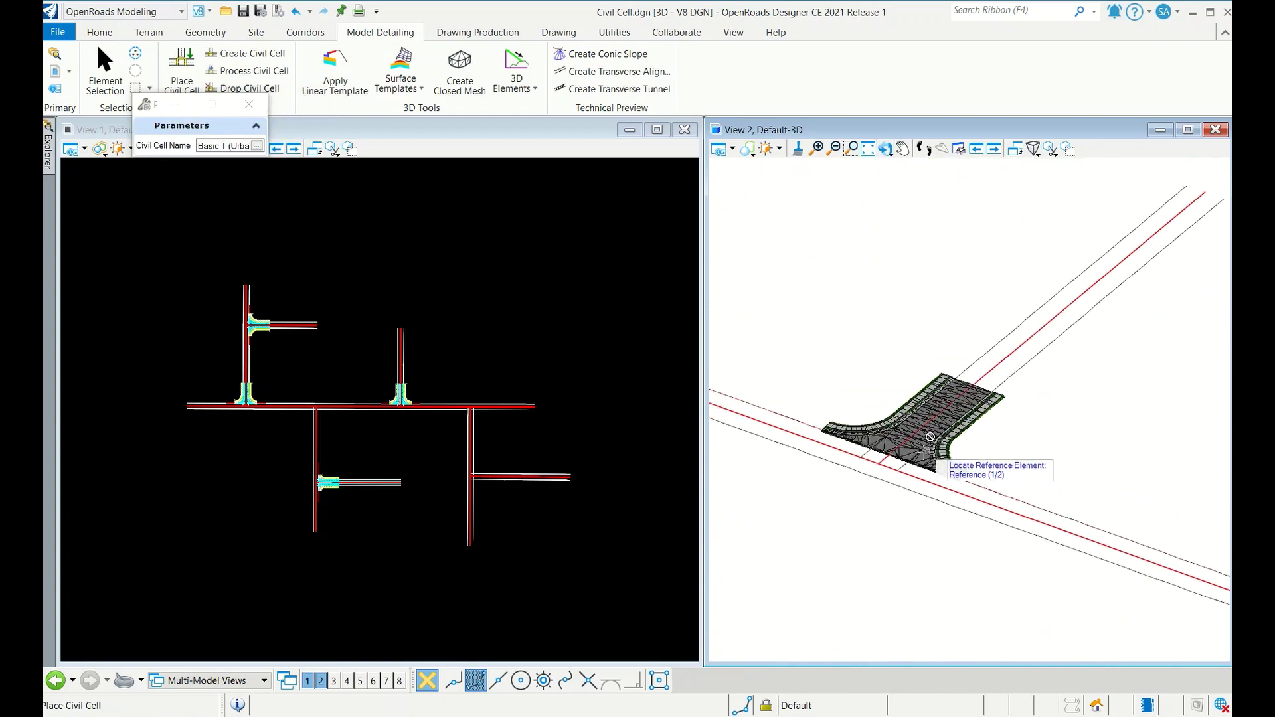
scroll(848, 453, "up", 3)
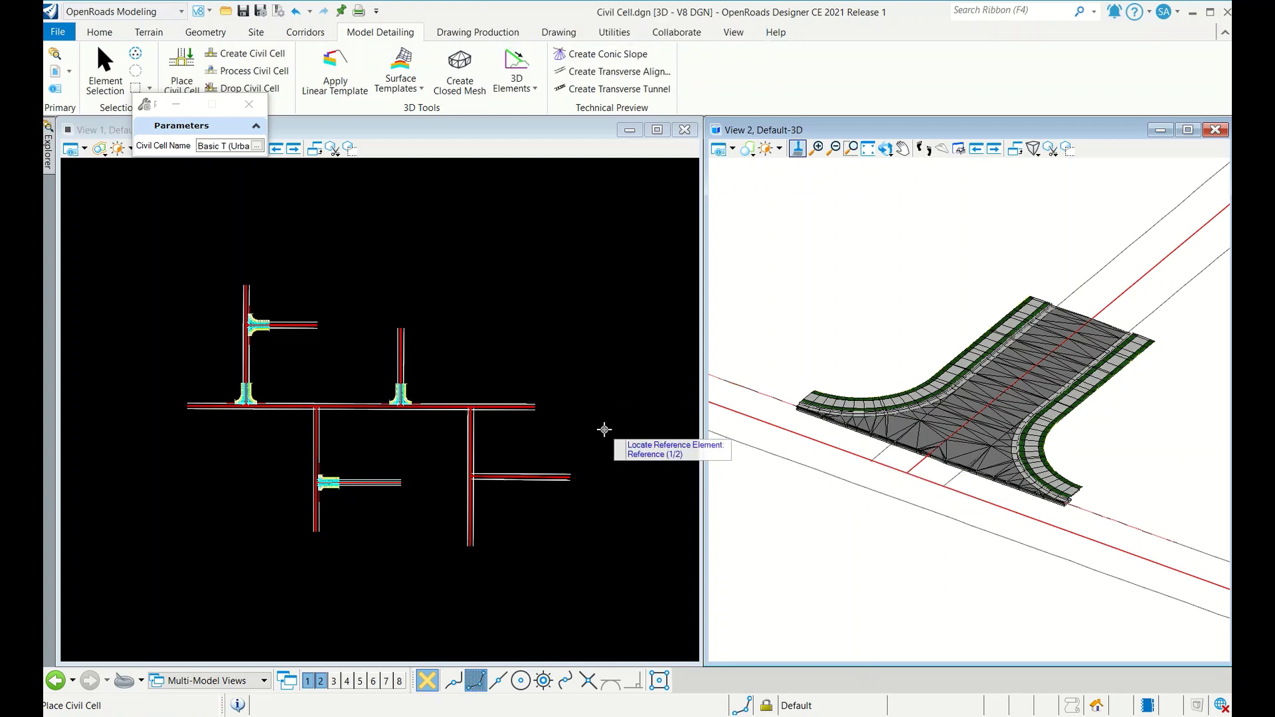
- Review the examples of use and sharing sections of the Civil Cell Overview in the browser, and return to OpenRoads Designer
scroll(443, 500, "up", 3)
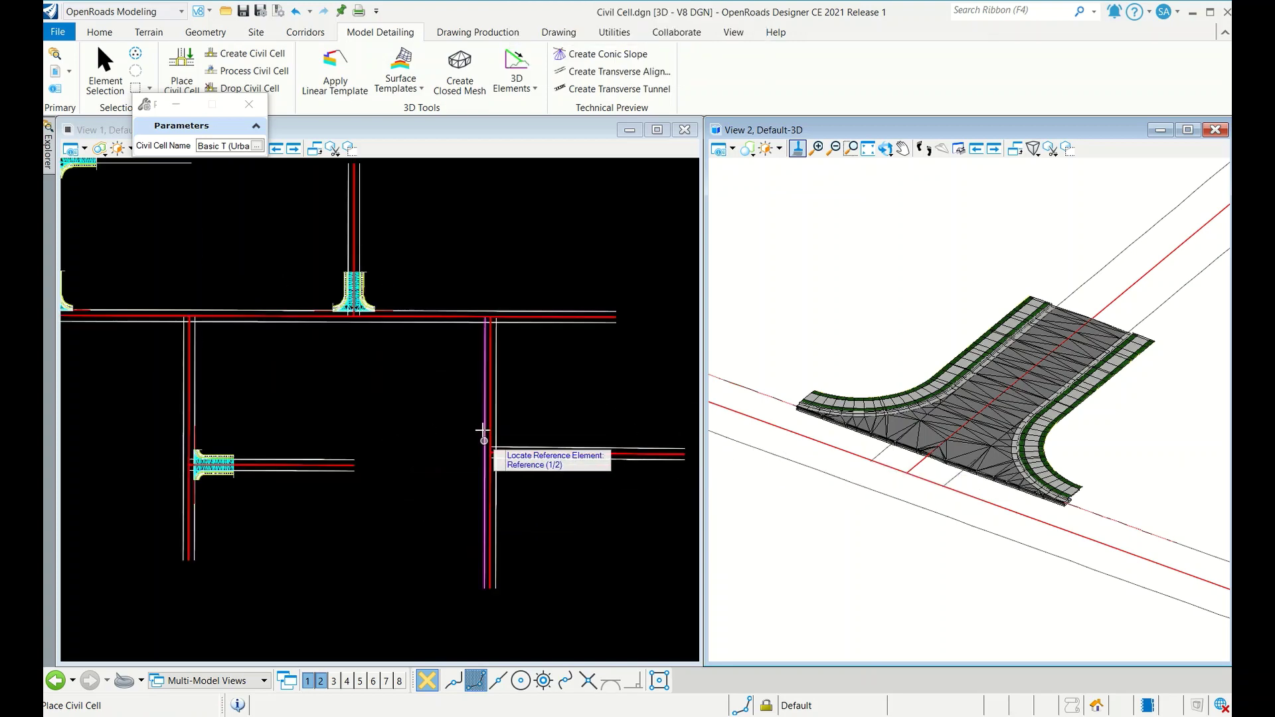
left_click(248, 105)
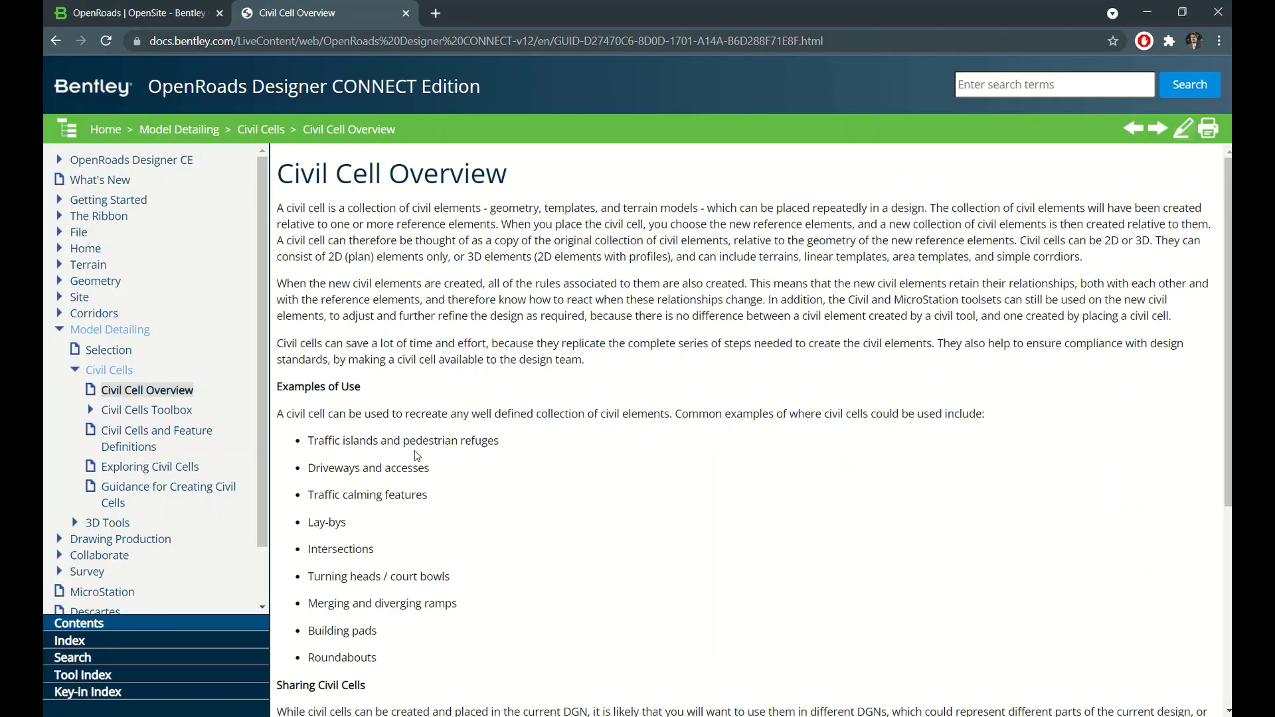
scroll(358, 512, "down", 5)
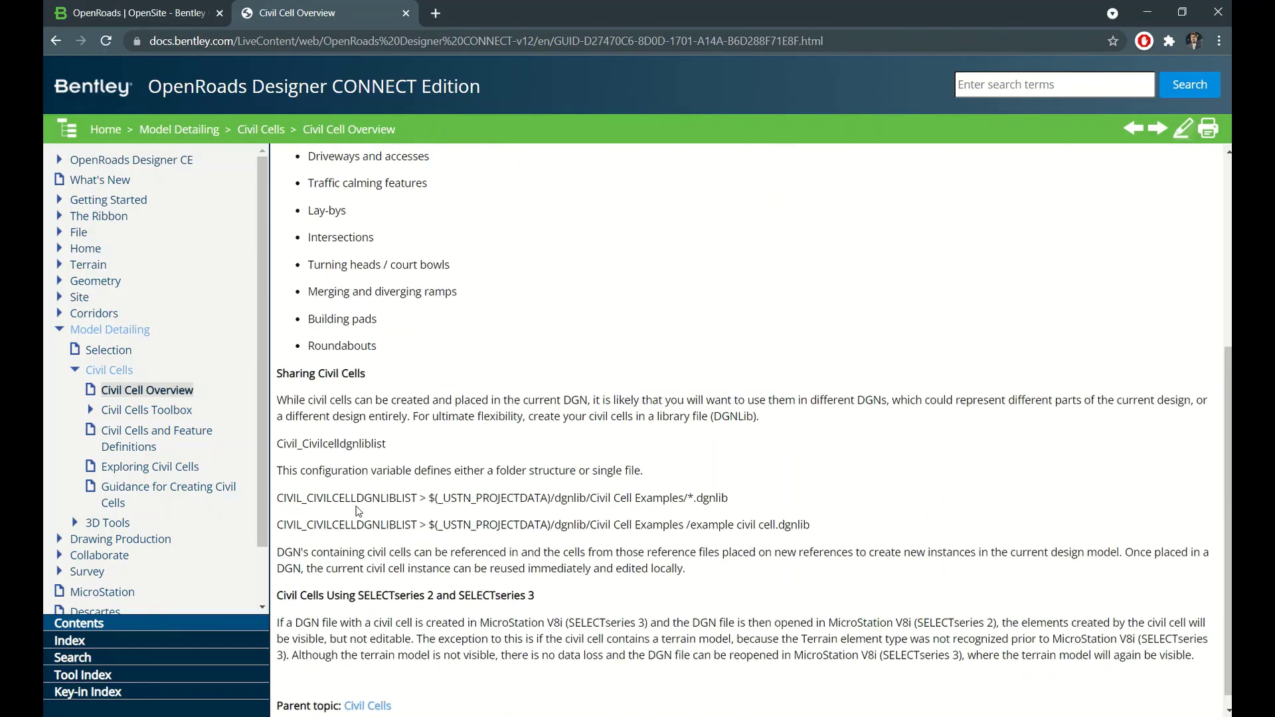
scroll(328, 368, "up", 2)
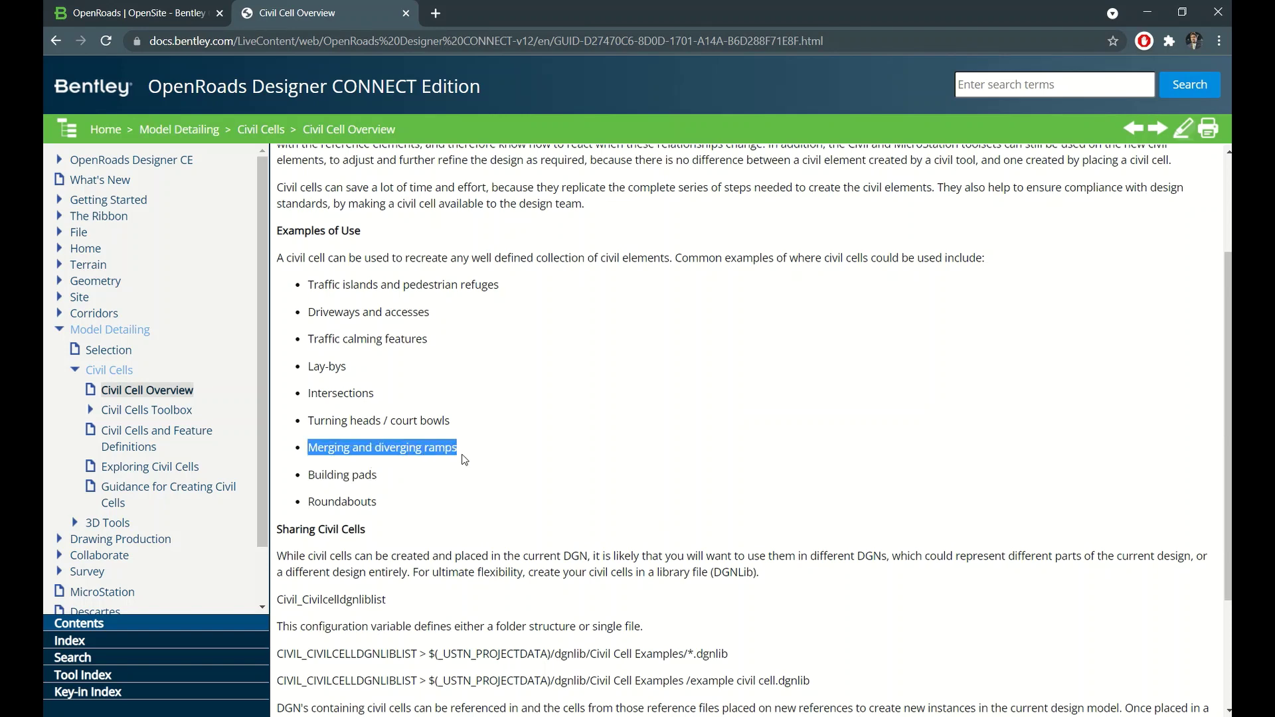
key("alt+Tab")
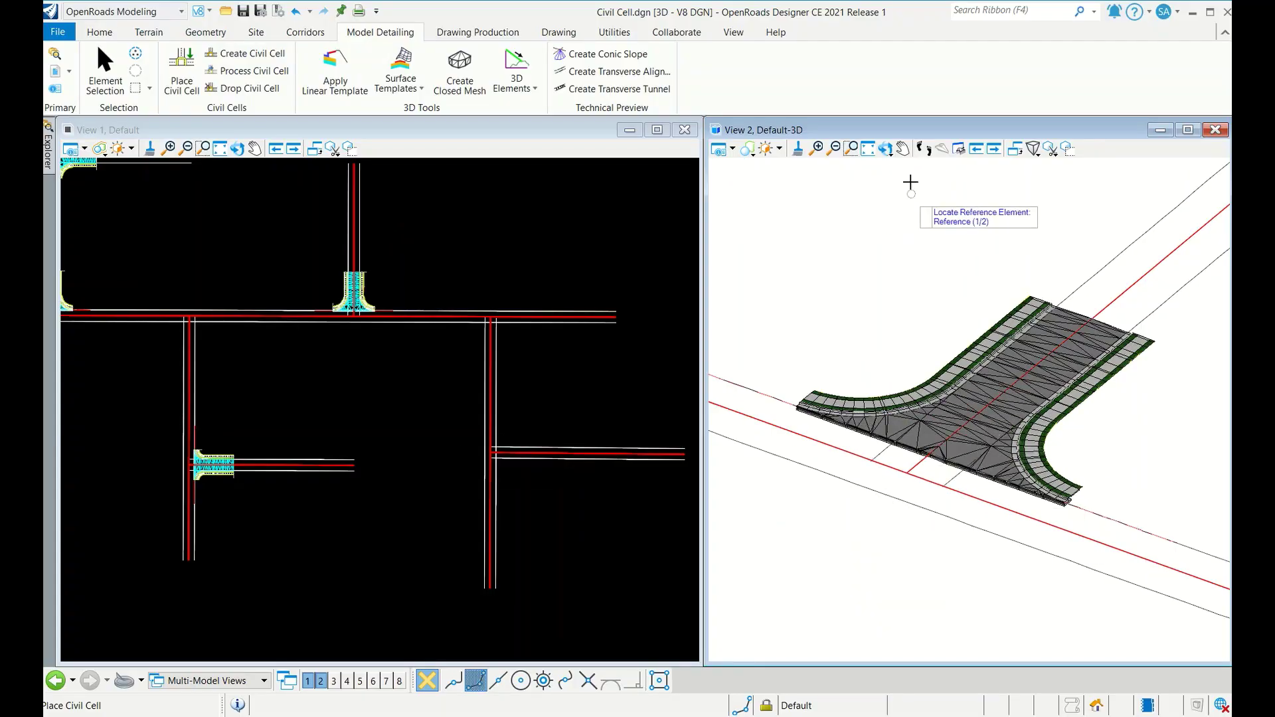
- Reset the 3D view to the Top orientation and end civil cell placement
left_click(886, 150)
left_click(892, 158)
left_click(906, 182)
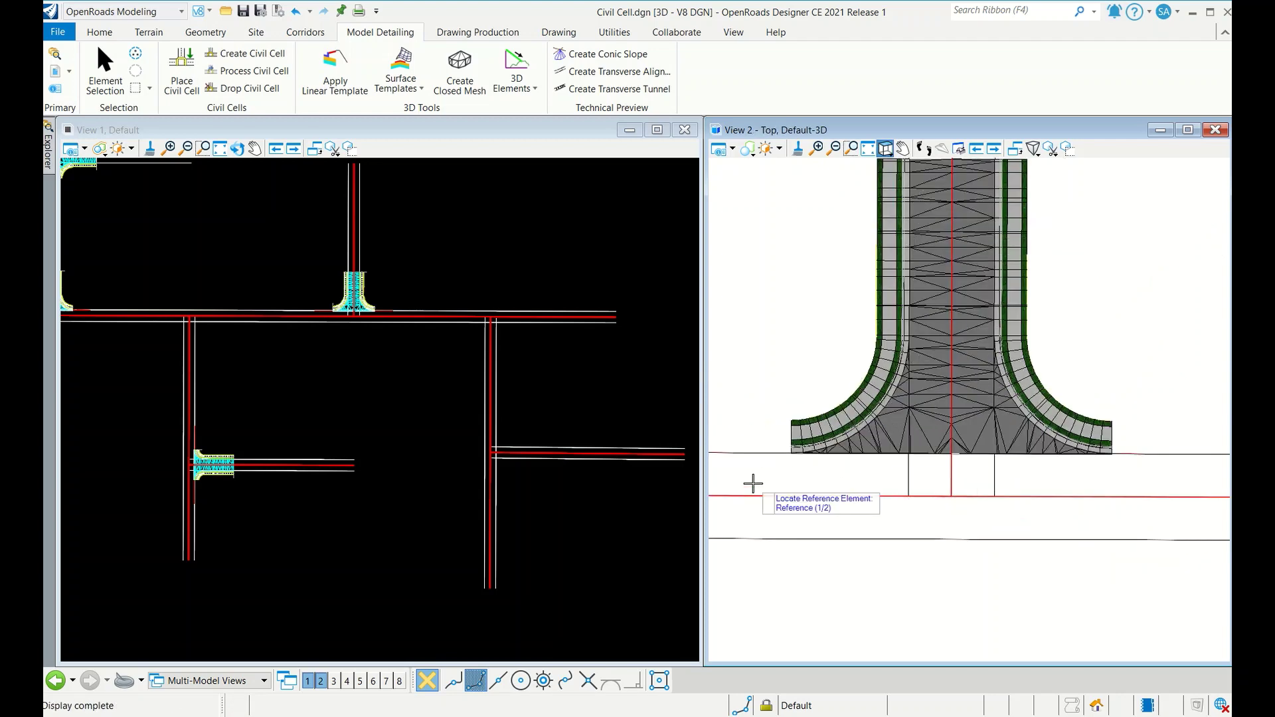
left_click(105, 70)
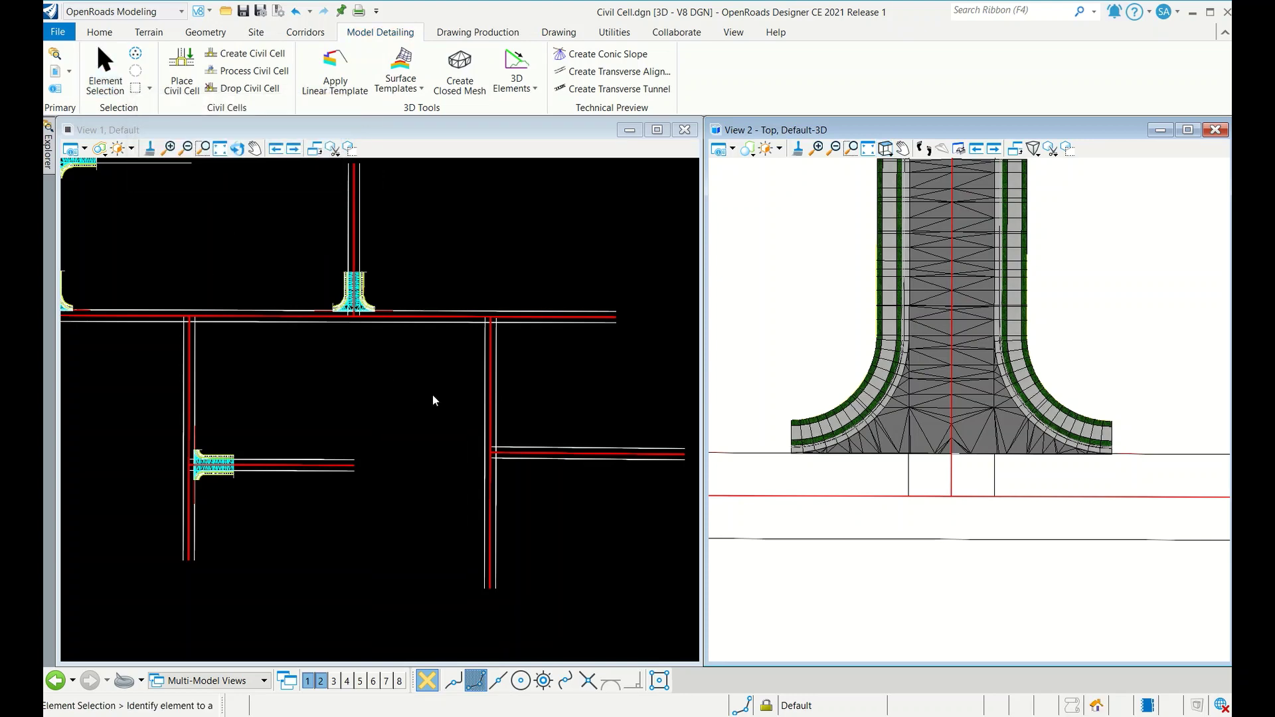